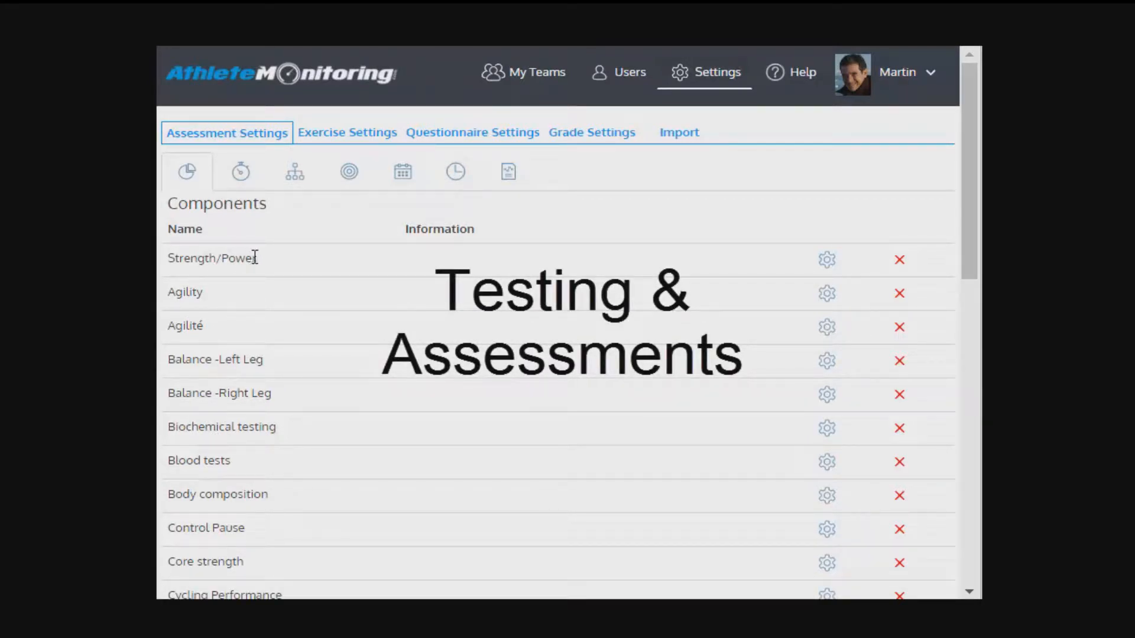
# Step: Open the test library in the assessment settings and start adding a new test
pyautogui.click(240, 171)
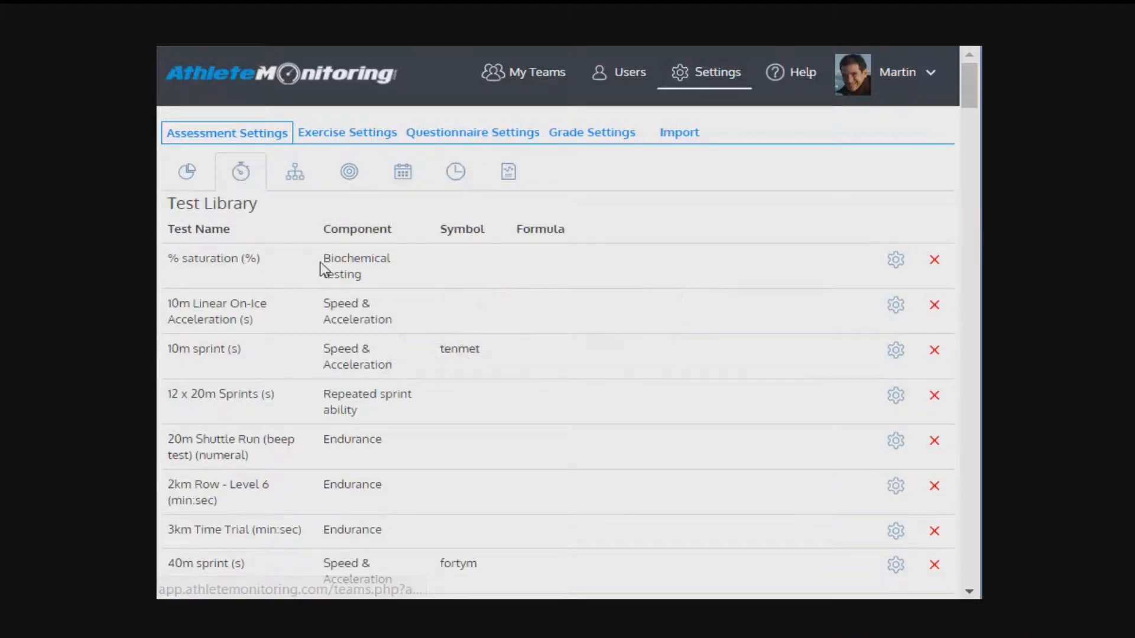
pyautogui.scroll(-2, 319, 262)
pyautogui.scroll(2, 319, 263)
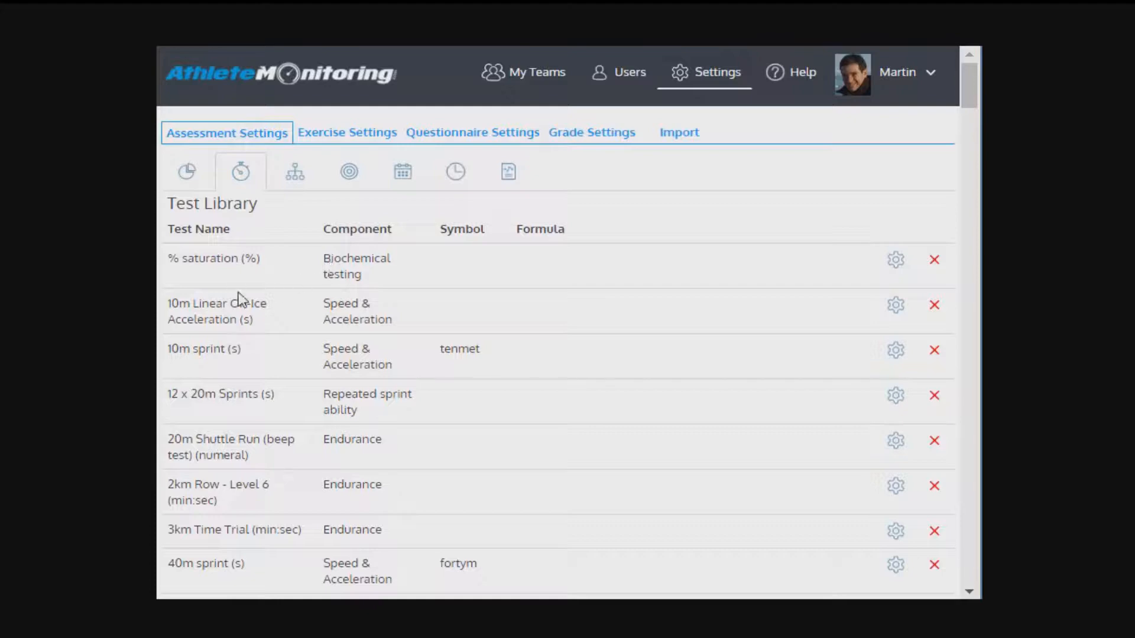
pyautogui.moveTo(965, 98); pyautogui.dragTo(979, 585)
pyautogui.click(180, 557)
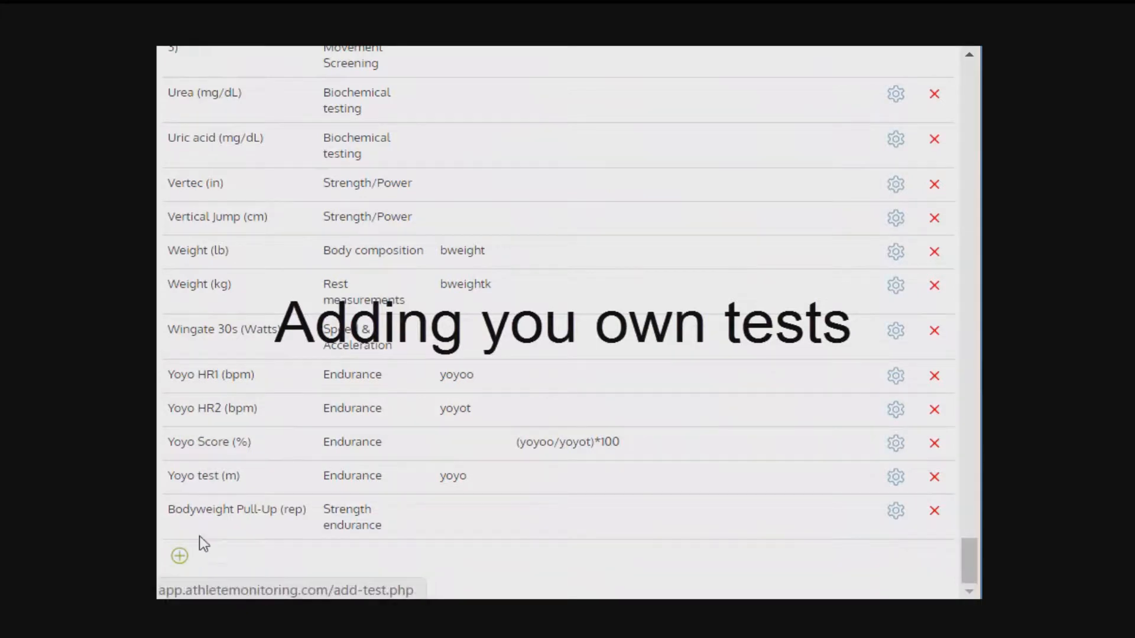
# Step: Name the new test rerwr, set its unit to bpm and choose the min:sec format
pyautogui.click(539, 167)
pyautogui.write('rerwr')
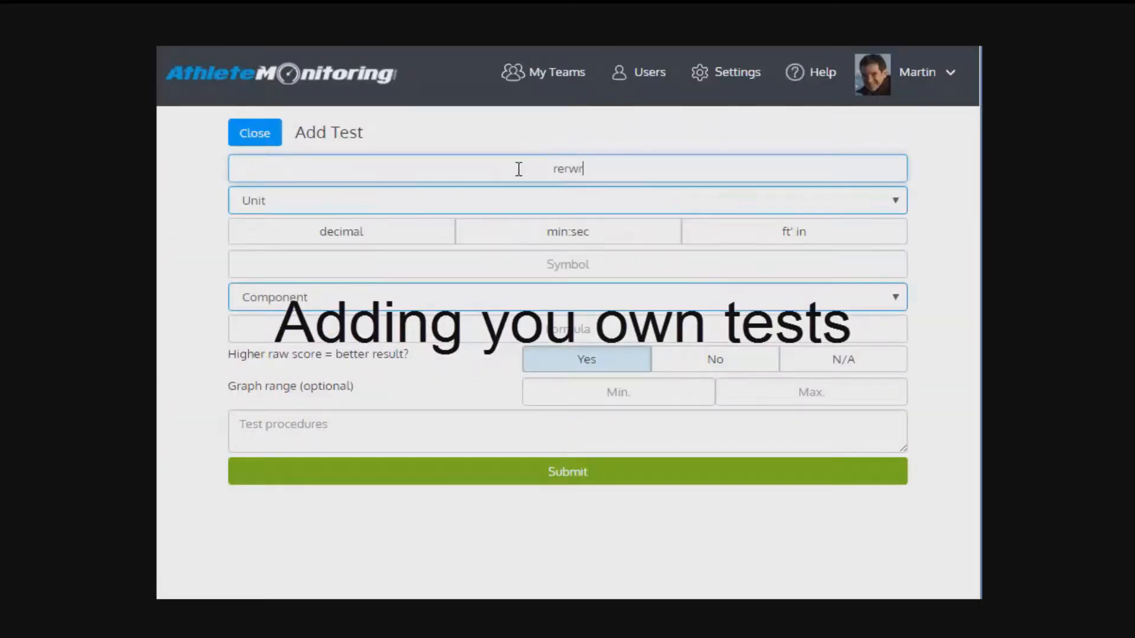
pyautogui.click(429, 204)
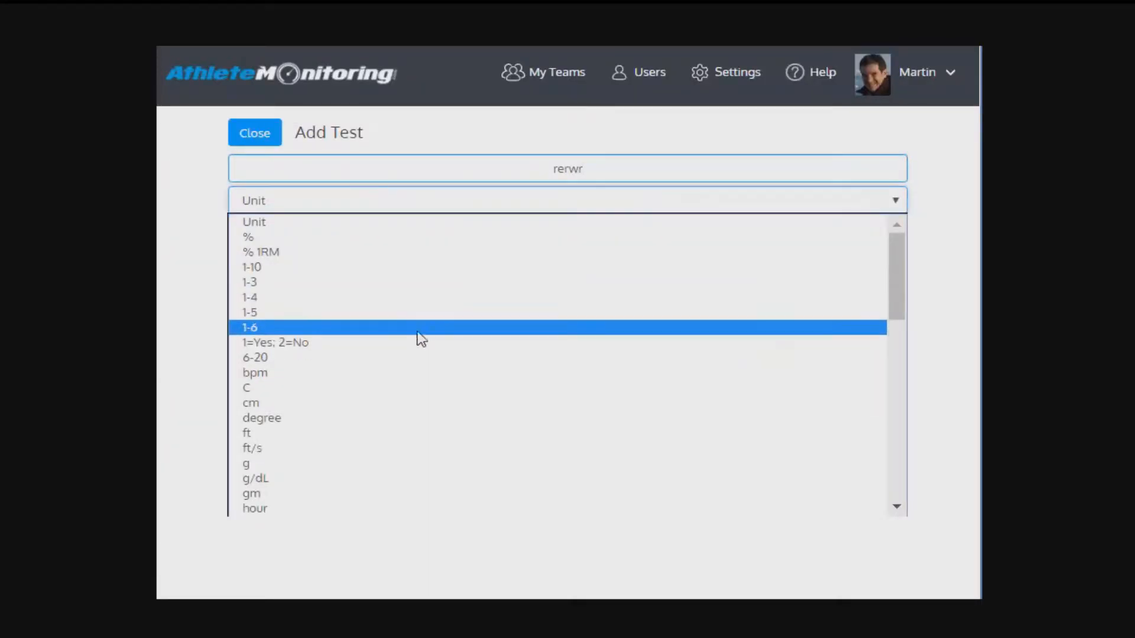
pyautogui.click(396, 374)
pyautogui.click(406, 236)
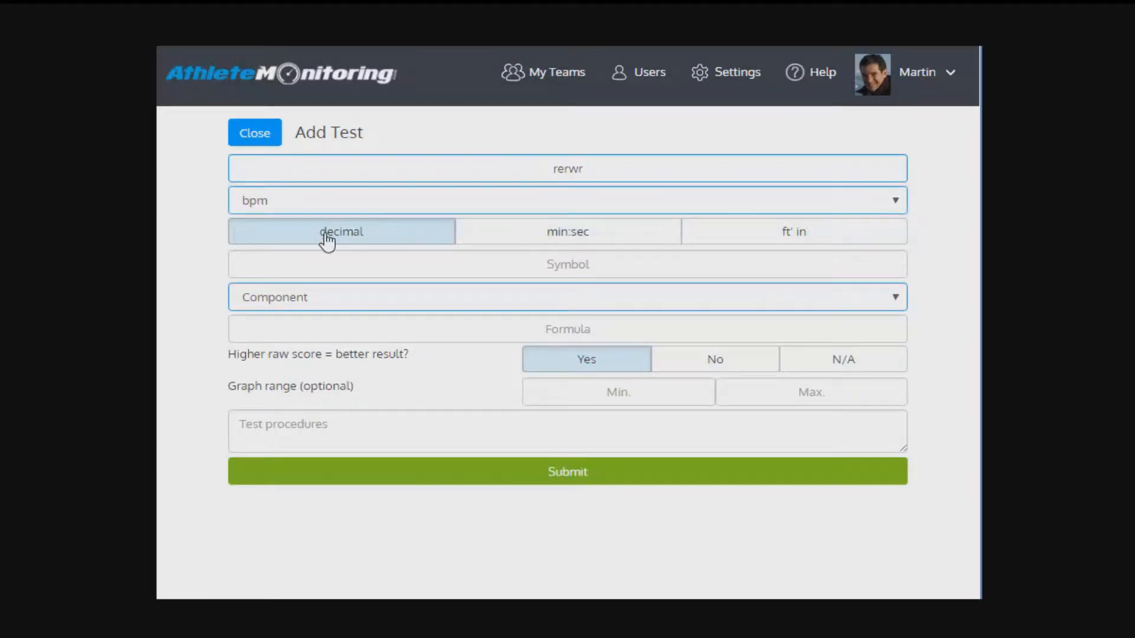
pyautogui.click(614, 245)
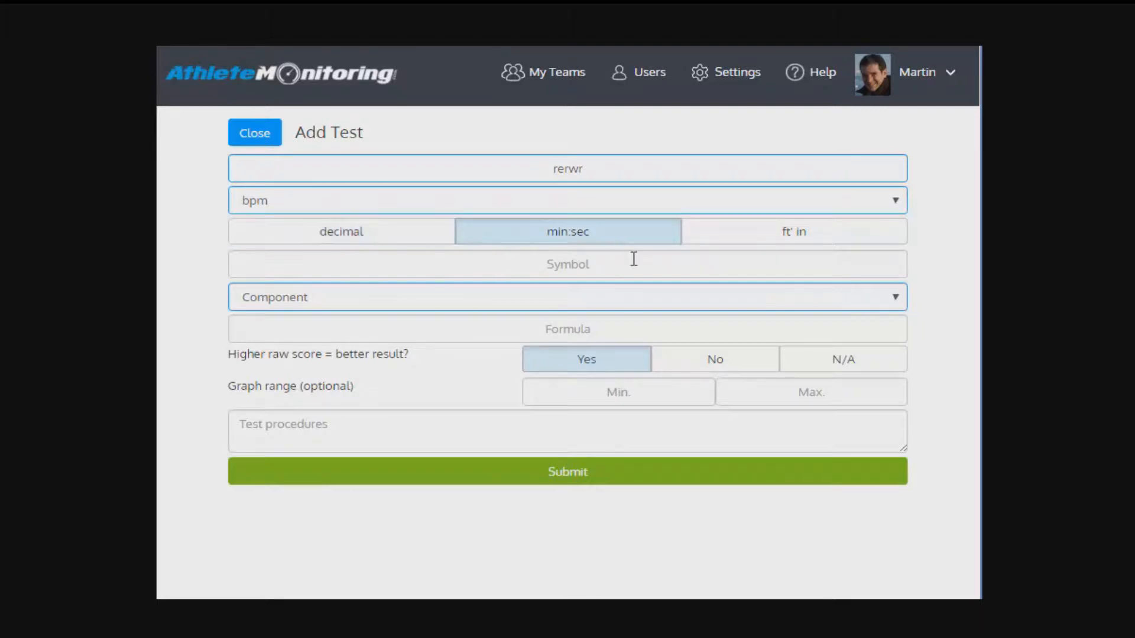
# Step: Assign the new test to the Agility component and close the form without submitting it
pyautogui.click(442, 260)
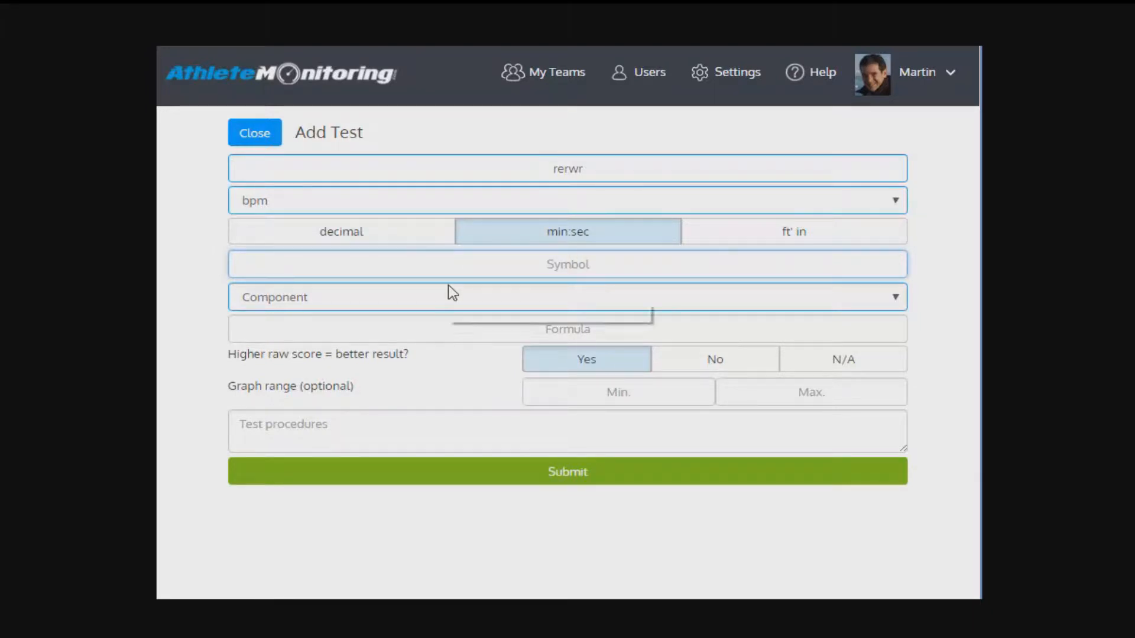
pyautogui.click(391, 293)
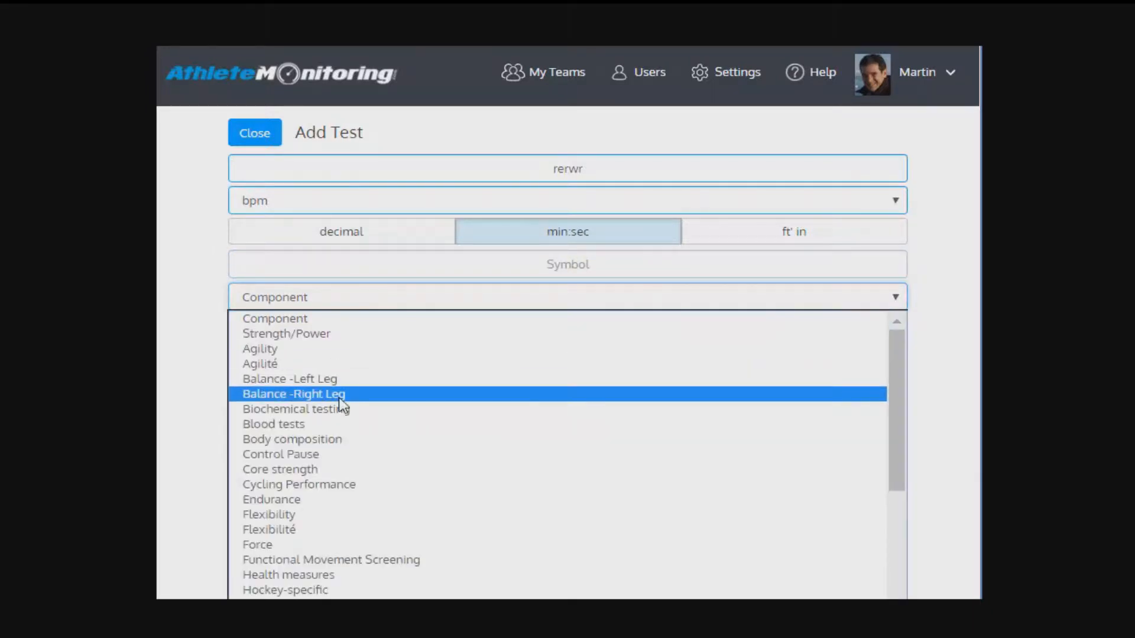
pyautogui.click(337, 350)
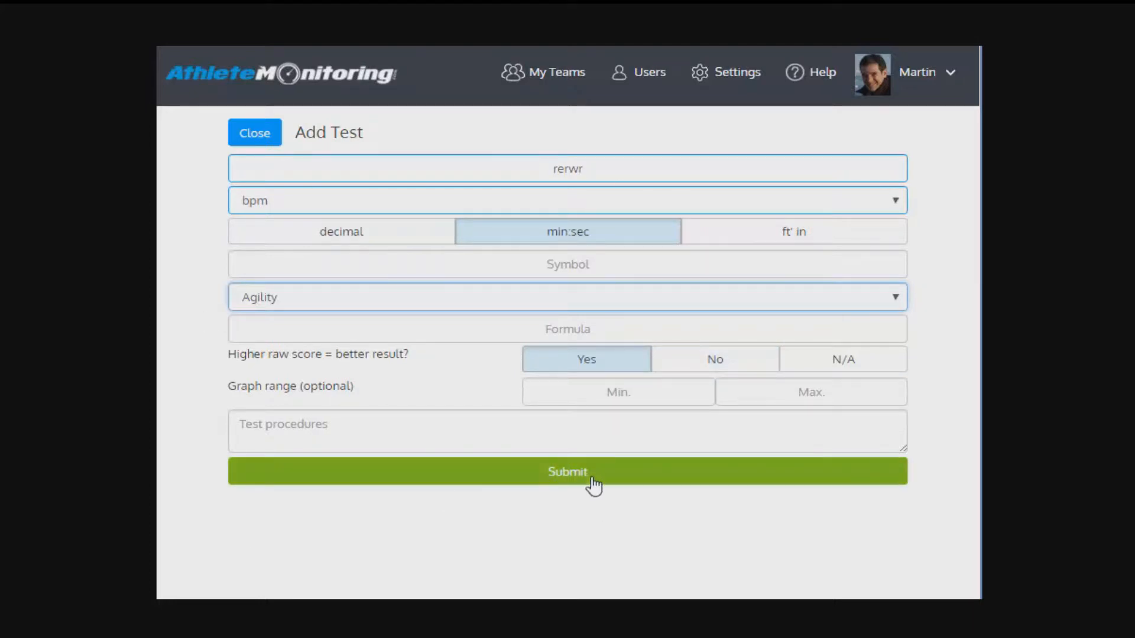
pyautogui.click(241, 140)
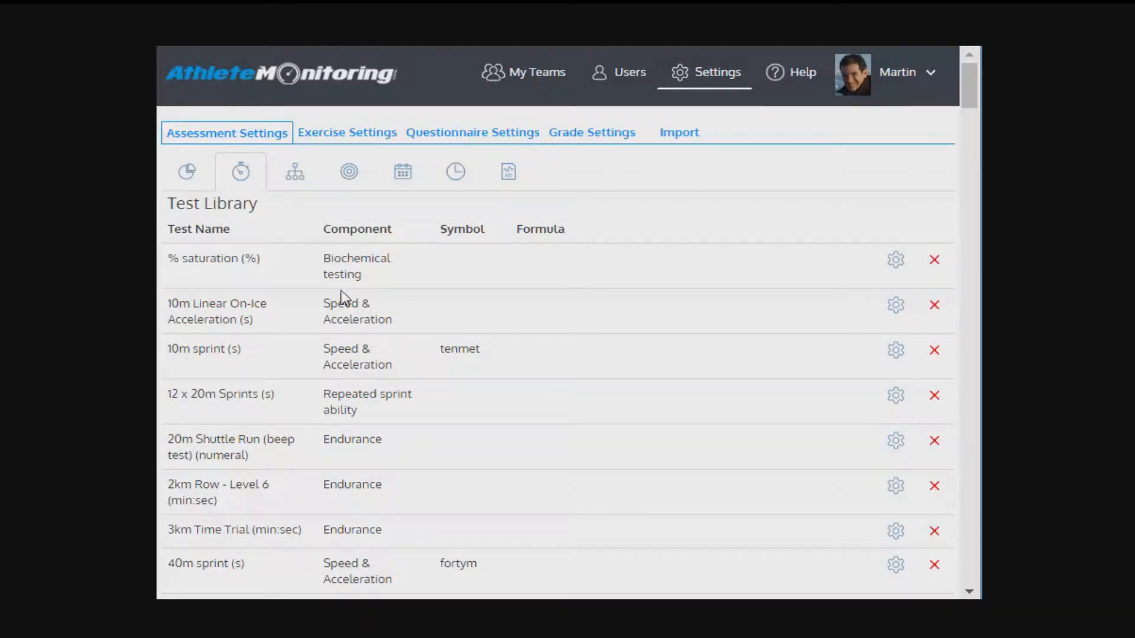
# Step: Look over the test batteries and open the Football Fitness battery for editing
pyautogui.click(295, 174)
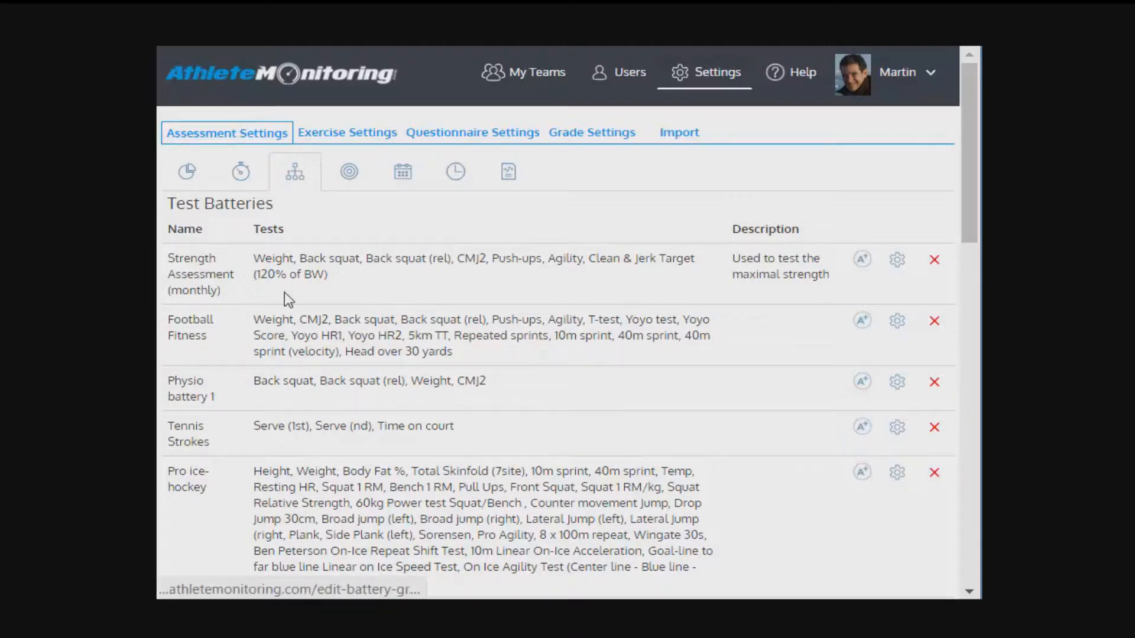
pyautogui.scroll(-2, 286, 294)
pyautogui.scroll(2, 288, 297)
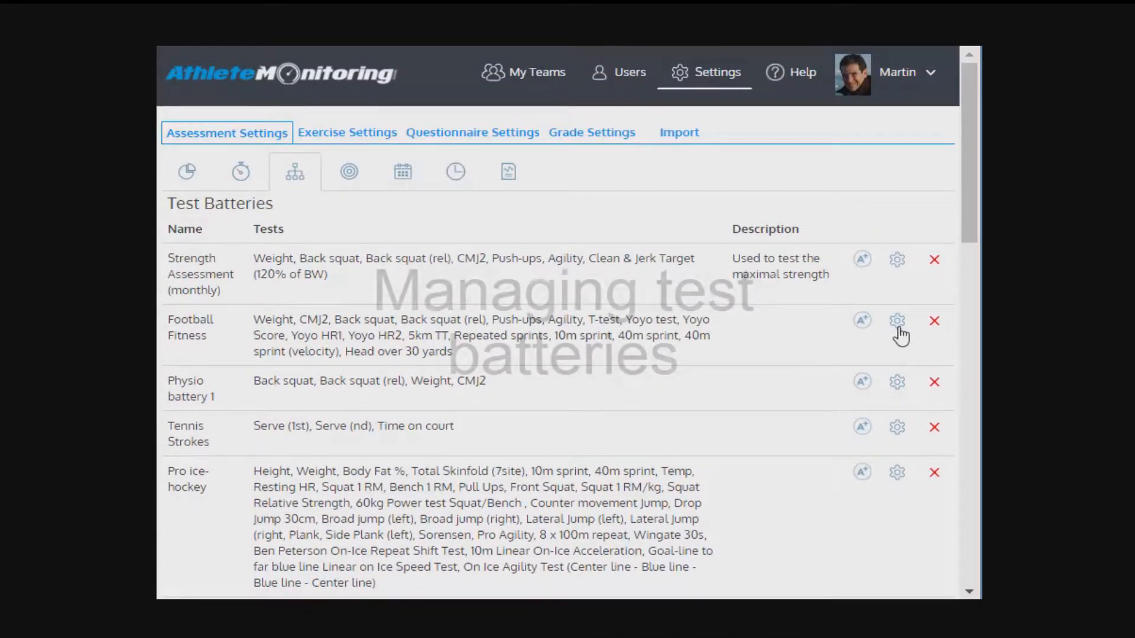
pyautogui.click(897, 321)
# Step: Try 4-Category Standards as the battery's interpretation method and return it to Improvement Rates
pyautogui.click(499, 210)
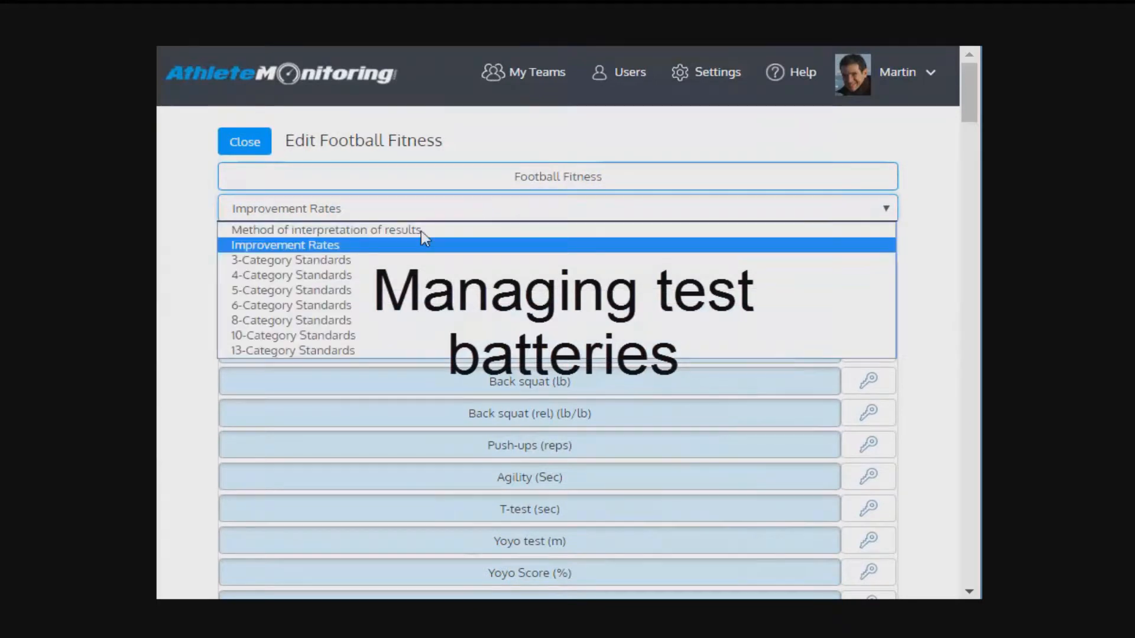
pyautogui.click(333, 275)
pyautogui.click(314, 210)
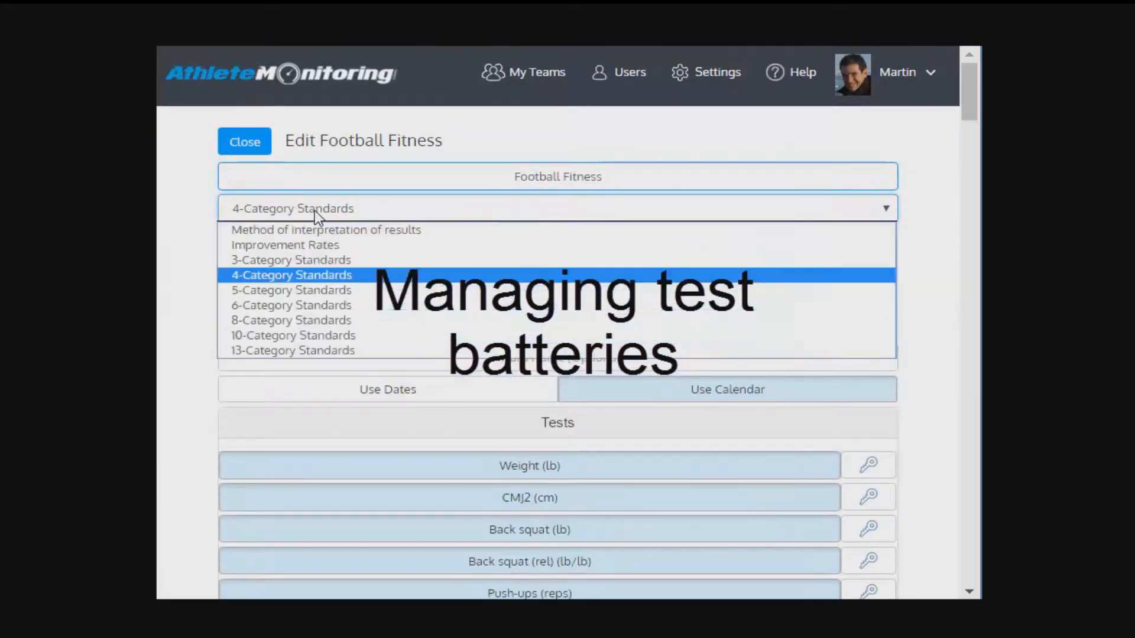
pyautogui.click(301, 245)
# Step: Select the CMJ, Blood pressure - diastolic, Bench-press and Test Create tests for Football Fitness and close the battery without submitting
pyautogui.scroll(-10, 615, 165)
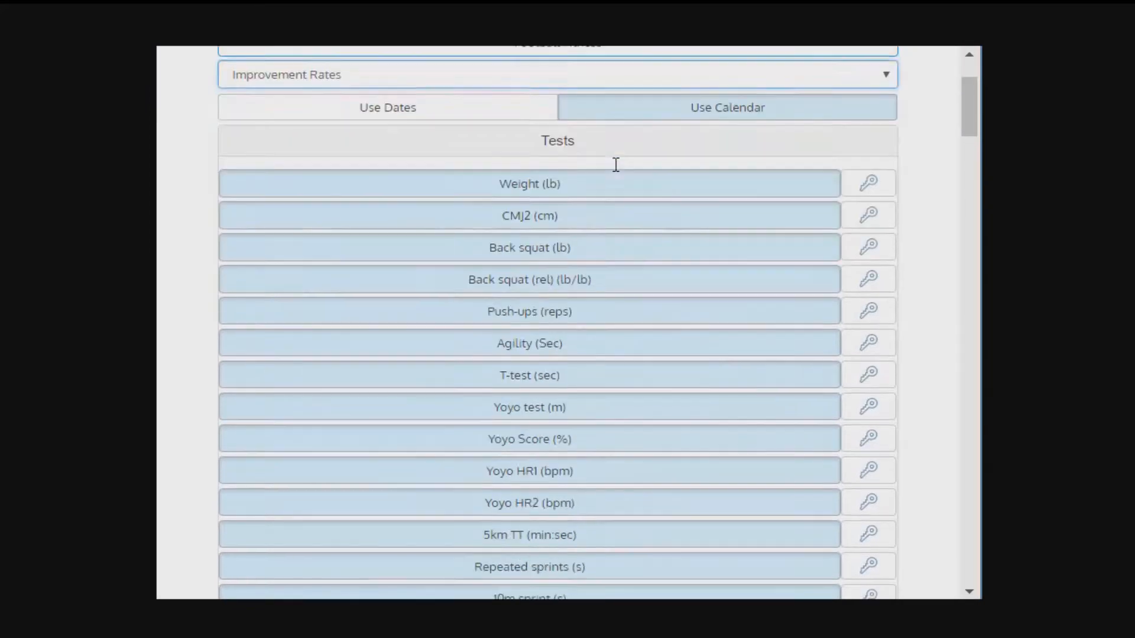
pyautogui.click(554, 404)
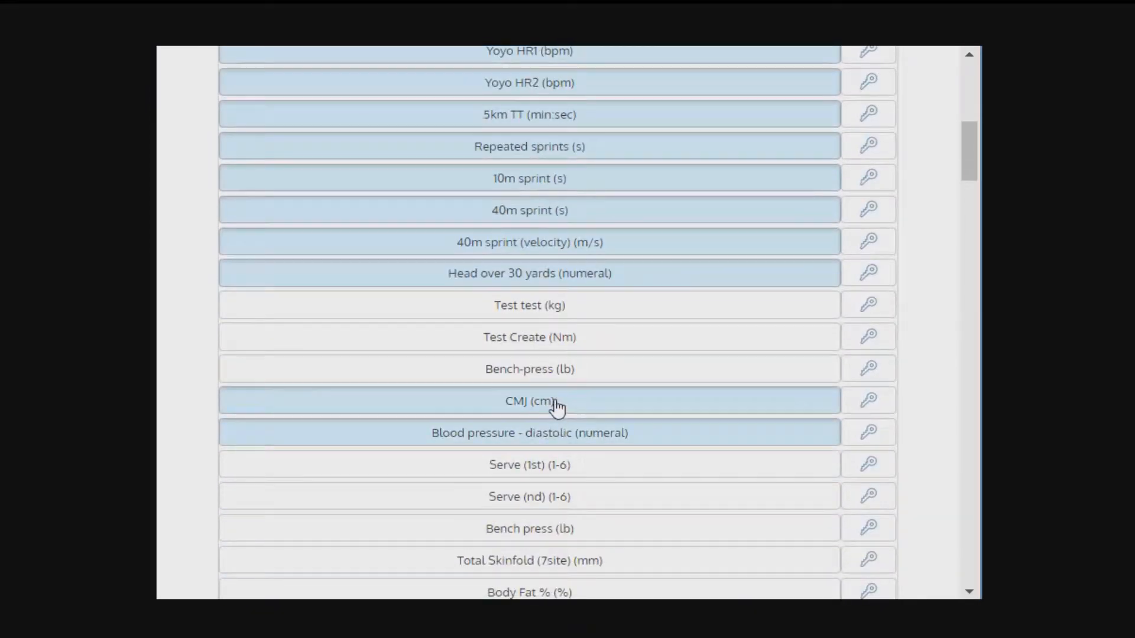
pyautogui.click(558, 373)
pyautogui.click(558, 341)
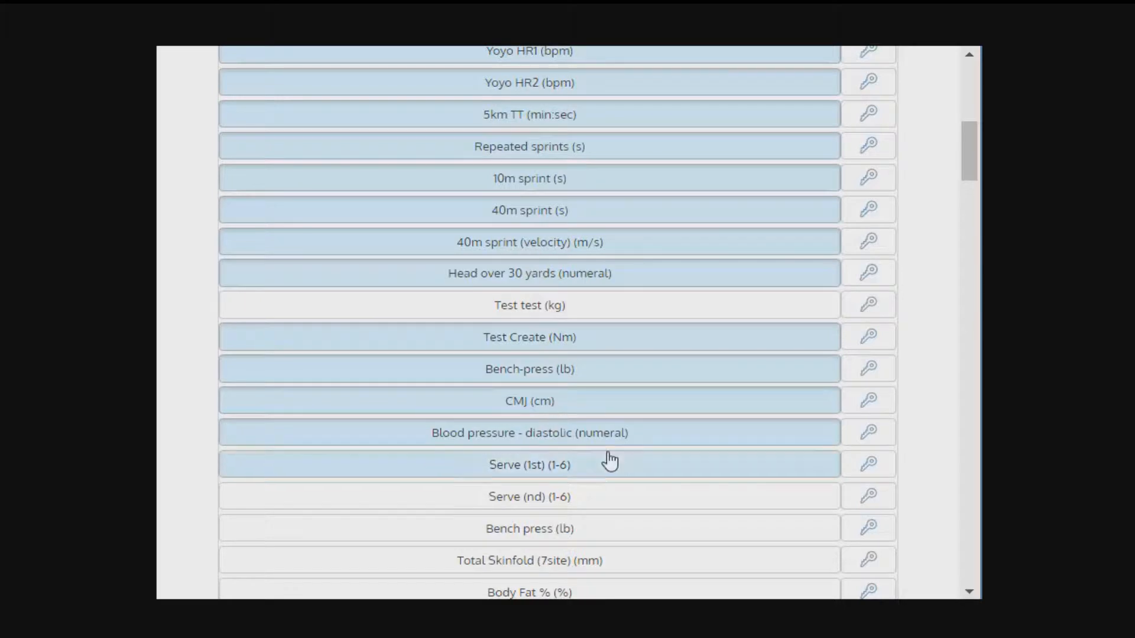
pyautogui.scroll(-4, 645, 416)
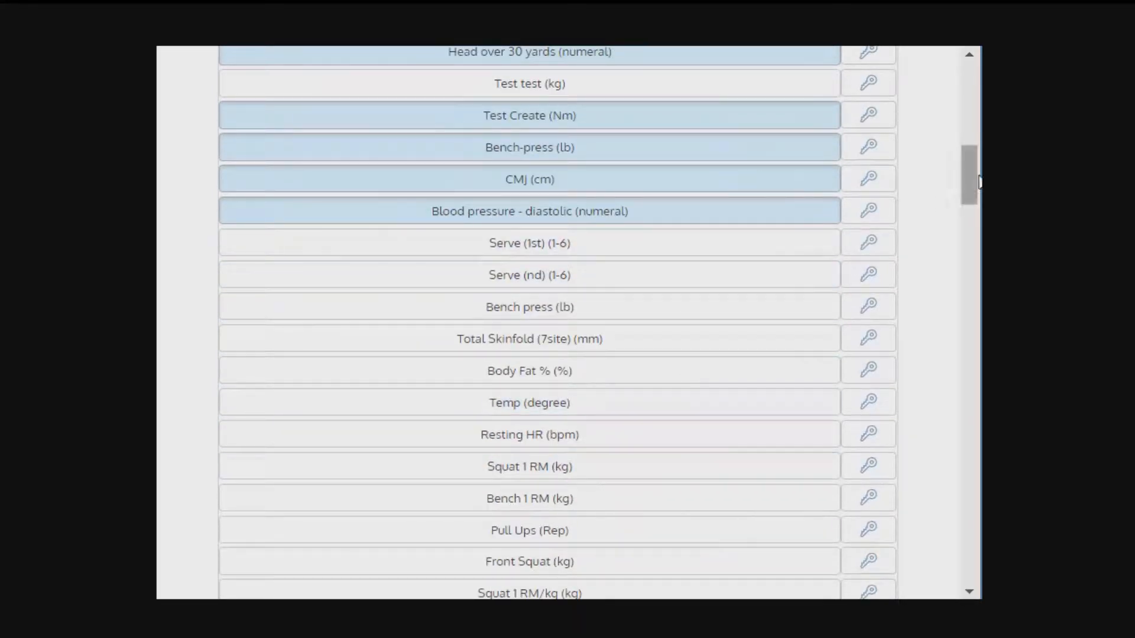
pyautogui.scroll(12, 971, 101)
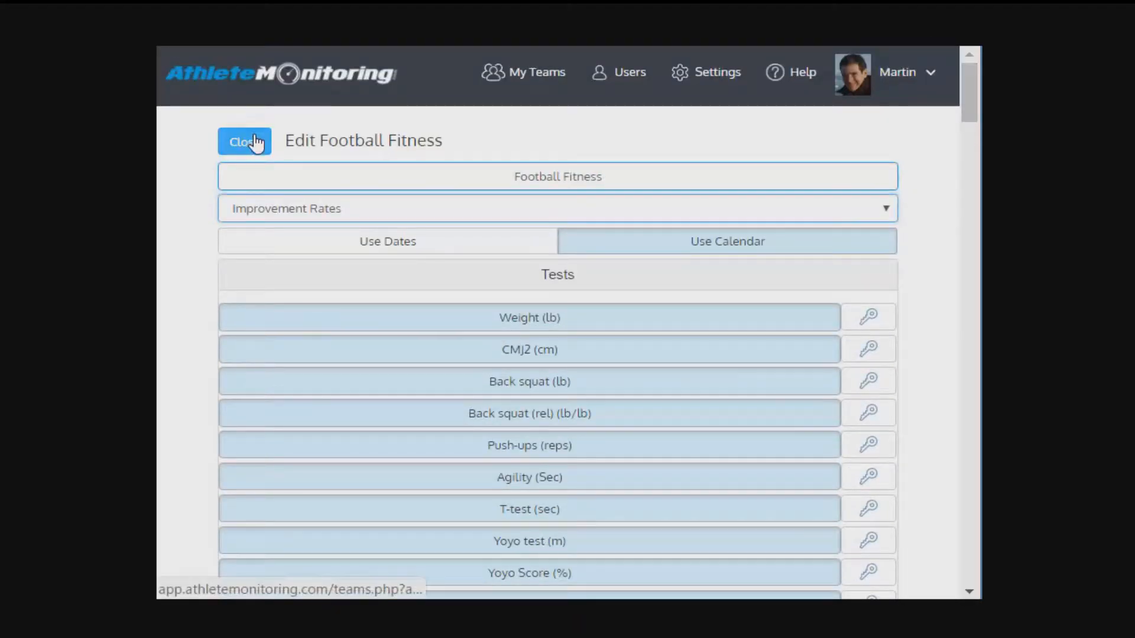
pyautogui.click(256, 141)
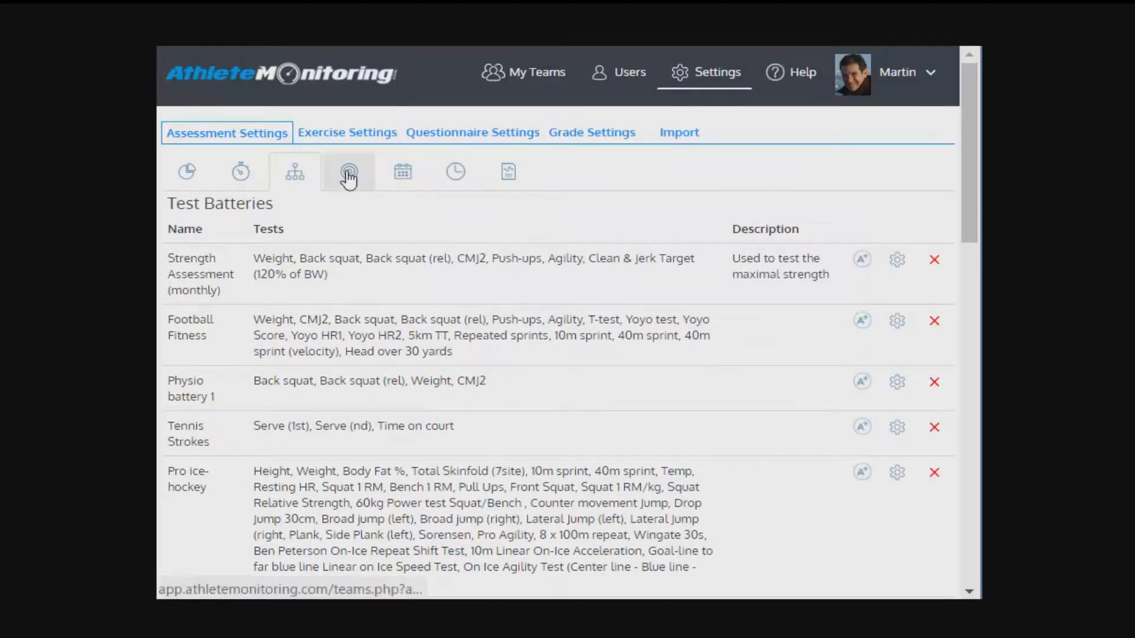
# Step: In the standards settings, choose the Strength Assessment (monthly) battery, the Back squat (rel) test and age group 16
pyautogui.click(349, 172)
pyautogui.click(245, 228)
pyautogui.click(245, 267)
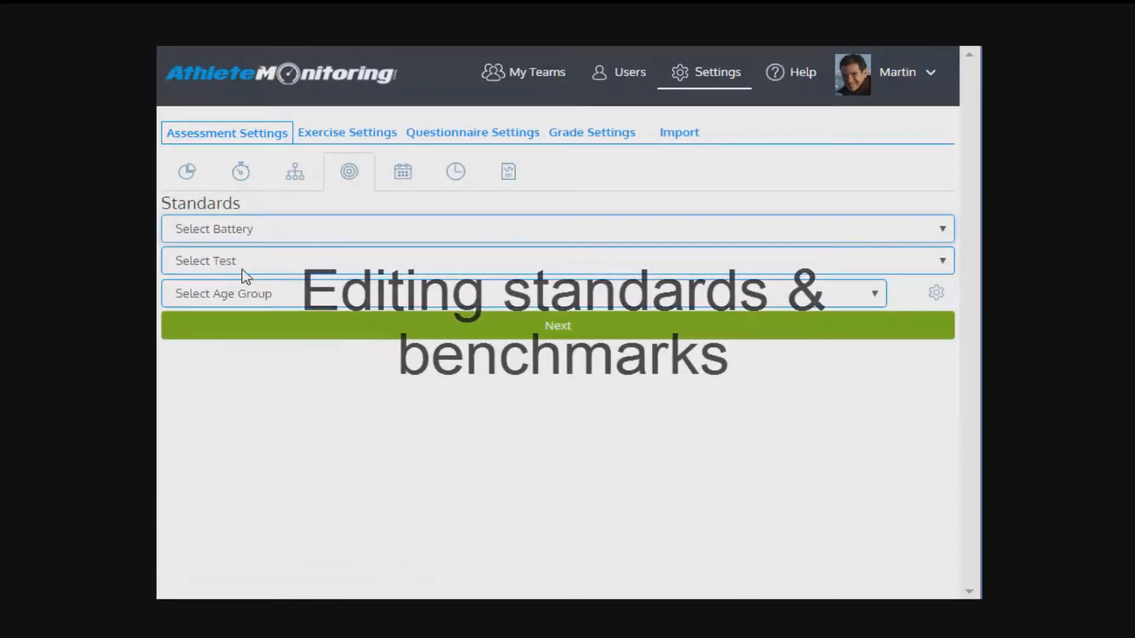
pyautogui.click(246, 269)
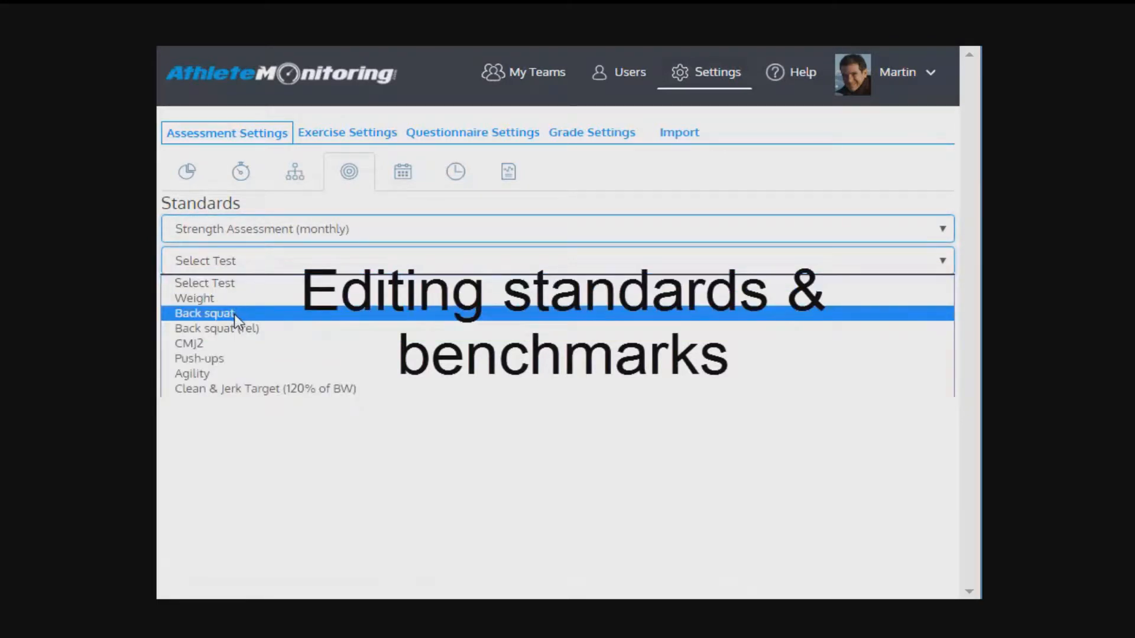
pyautogui.click(234, 314)
pyautogui.click(242, 272)
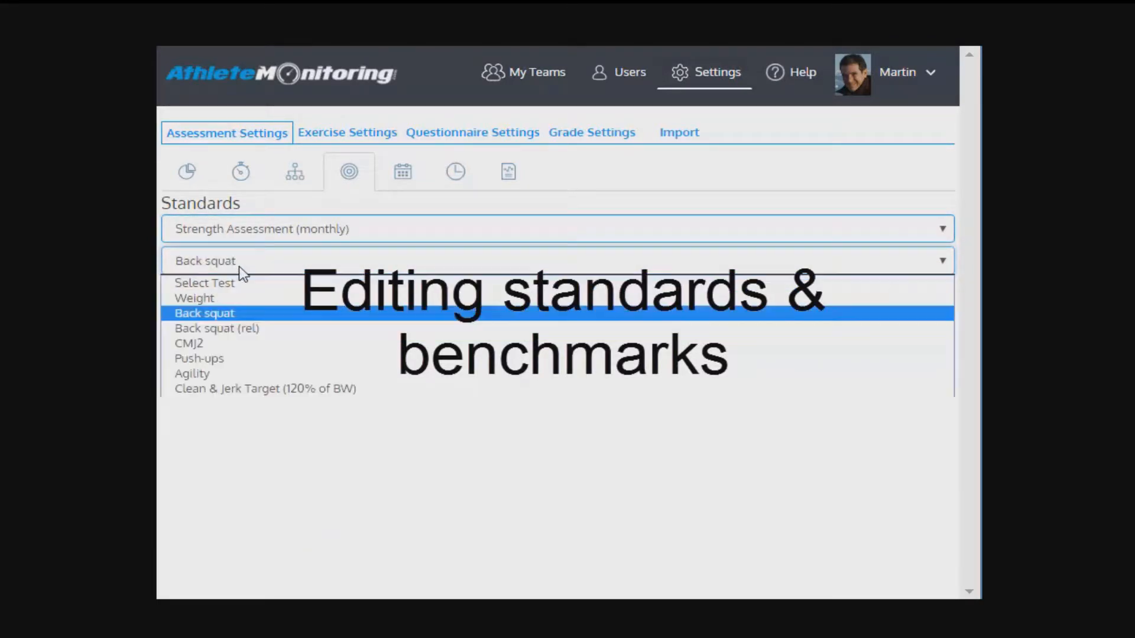
pyautogui.click(235, 328)
pyautogui.click(205, 296)
pyautogui.click(219, 330)
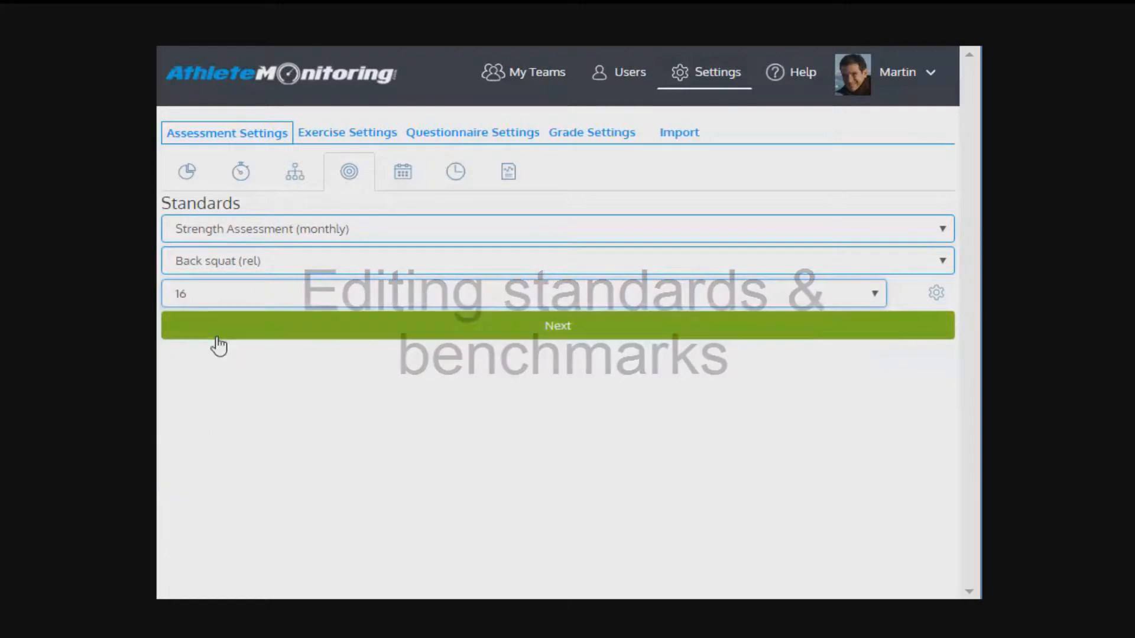
# Step: Open the standards for the chosen test and age group and enter 122 as the male Poor minimum
pyautogui.click(284, 331)
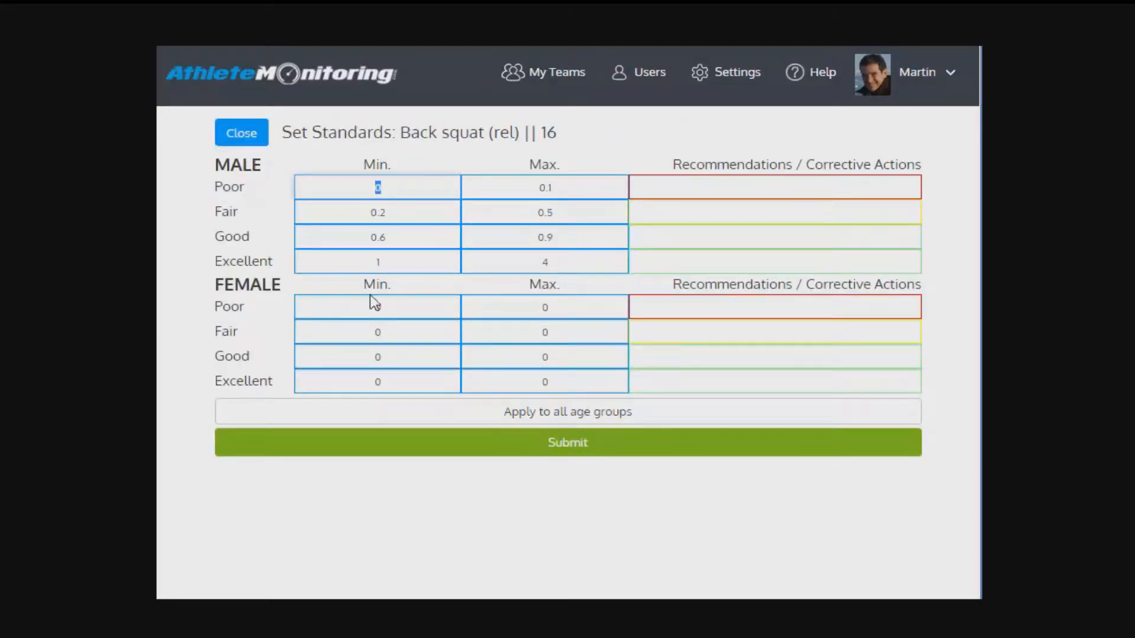
pyautogui.write('122')
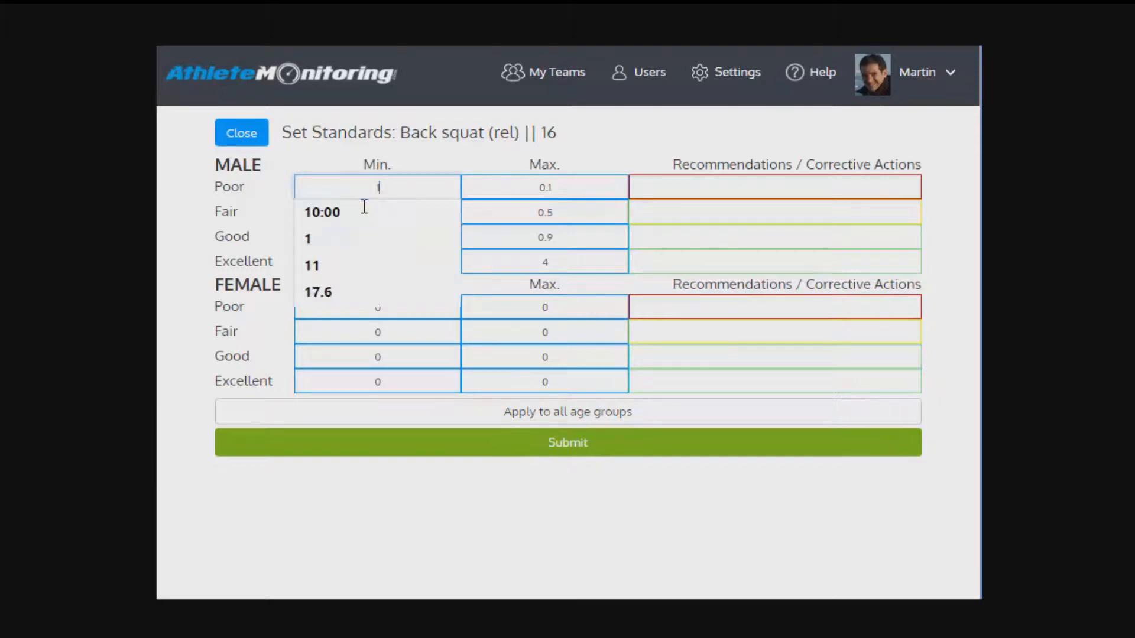
pyautogui.click(707, 187)
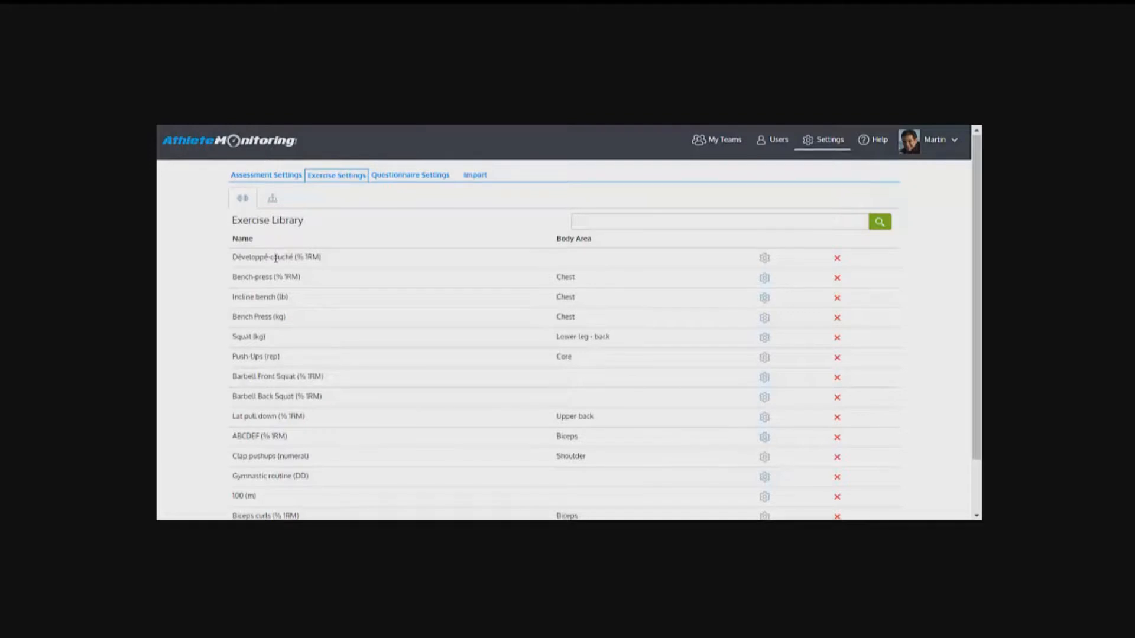
# Step: Start adding a new exercise to the exercise library and view its unit choices without picking one
pyautogui.scroll(-2, 260, 295)
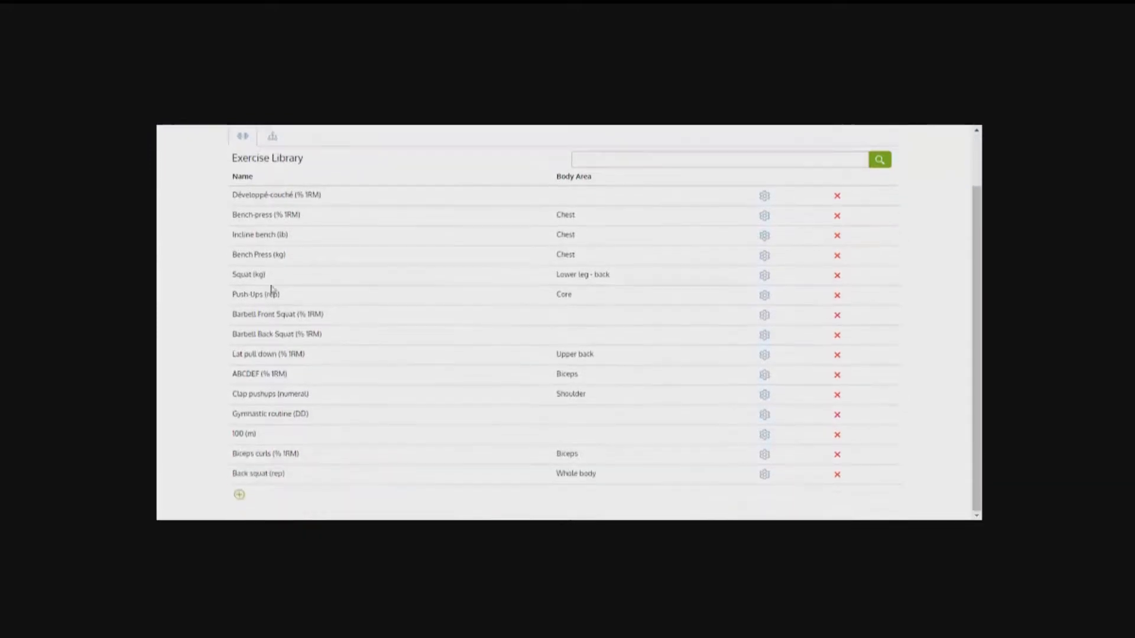
pyautogui.click(238, 498)
pyautogui.click(519, 199)
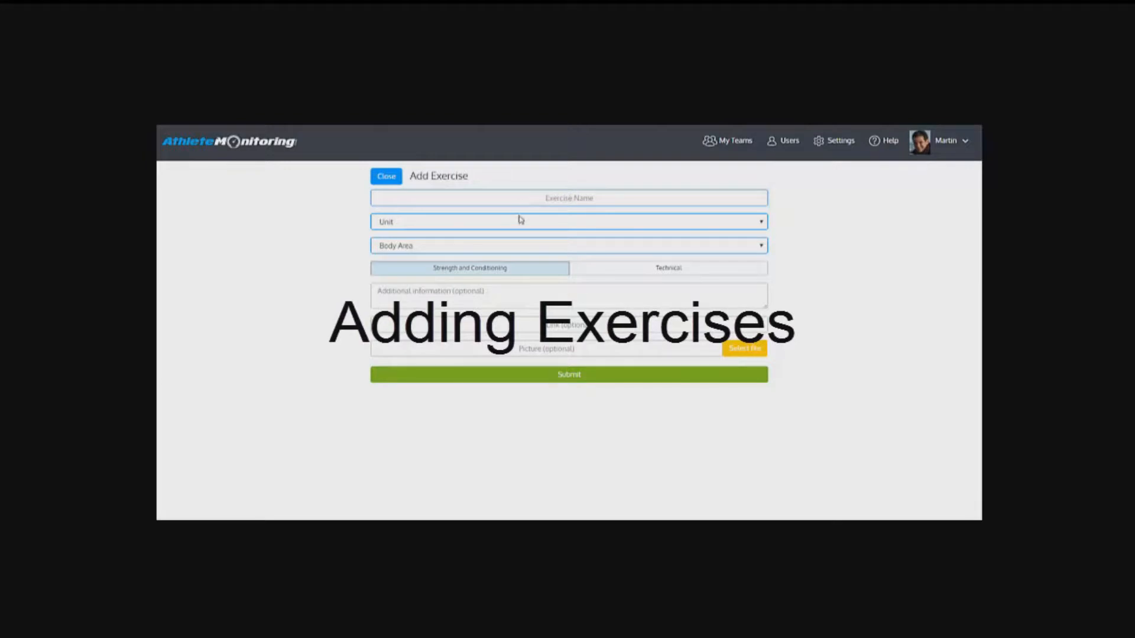
pyautogui.click(522, 222)
pyautogui.click(523, 223)
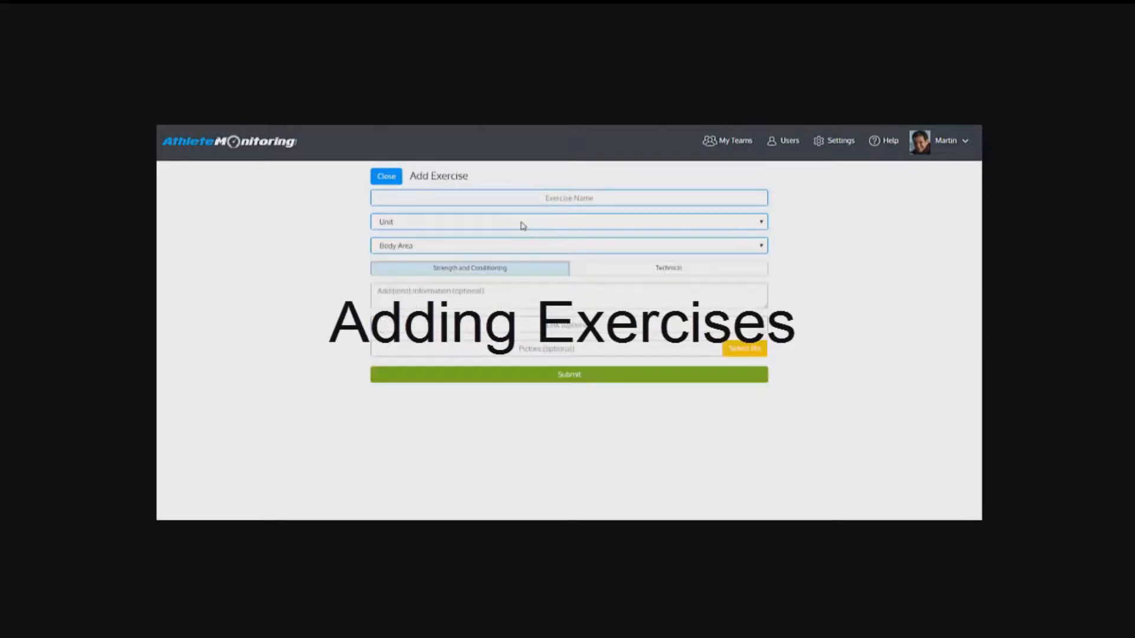
# Step: Set the new exercise's body area to (none) and its type to Technical
pyautogui.click(513, 246)
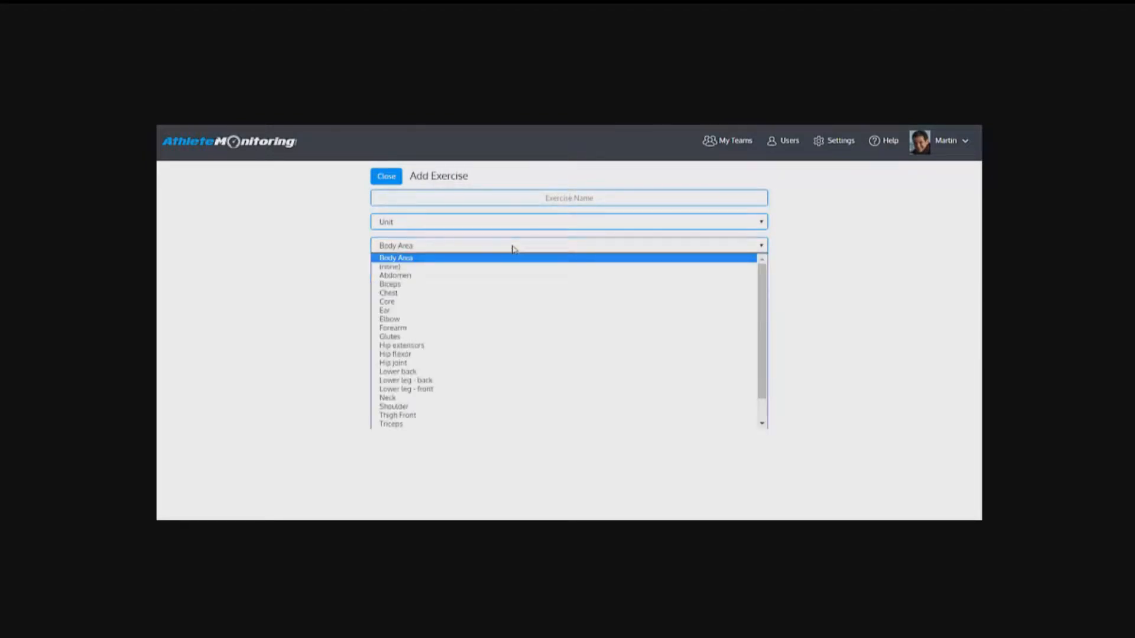
pyautogui.click(484, 268)
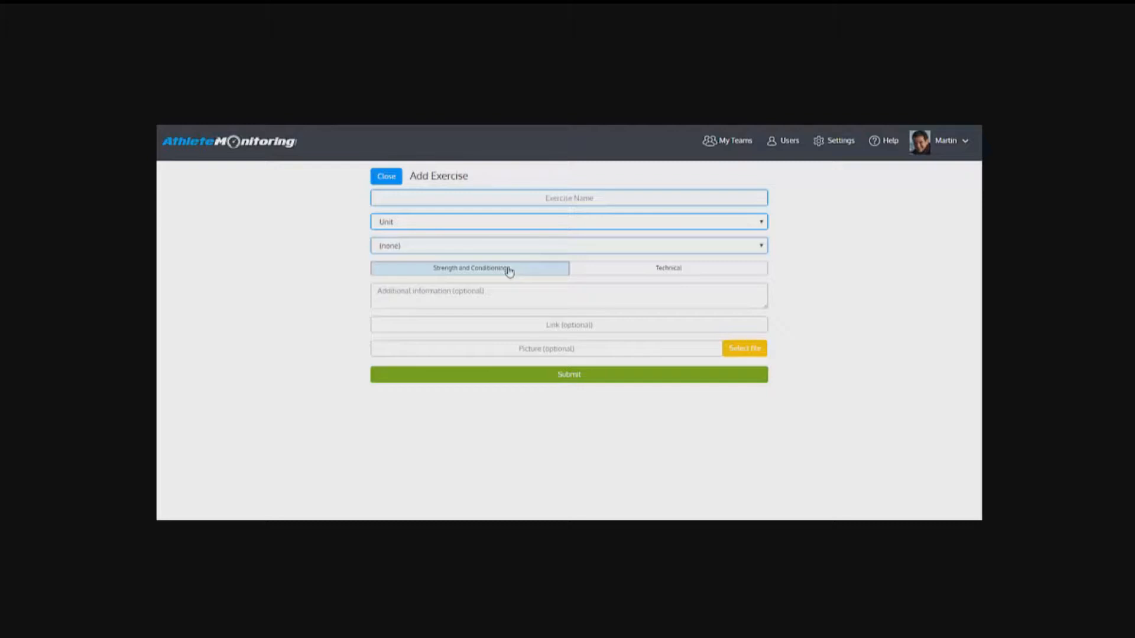
pyautogui.click(599, 271)
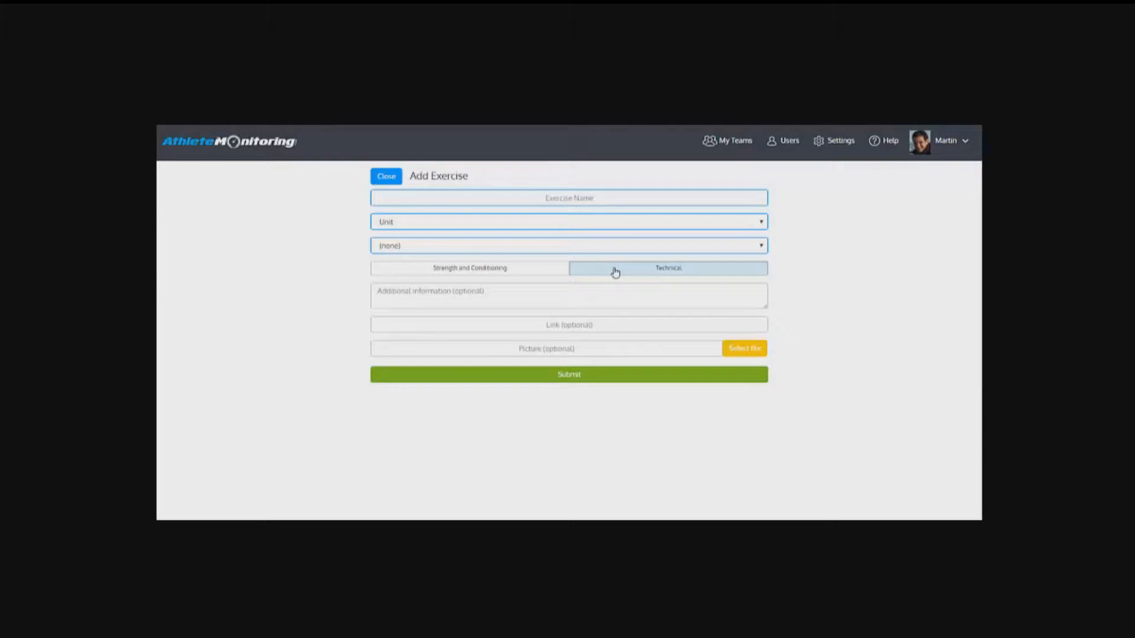
pyautogui.click(569, 292)
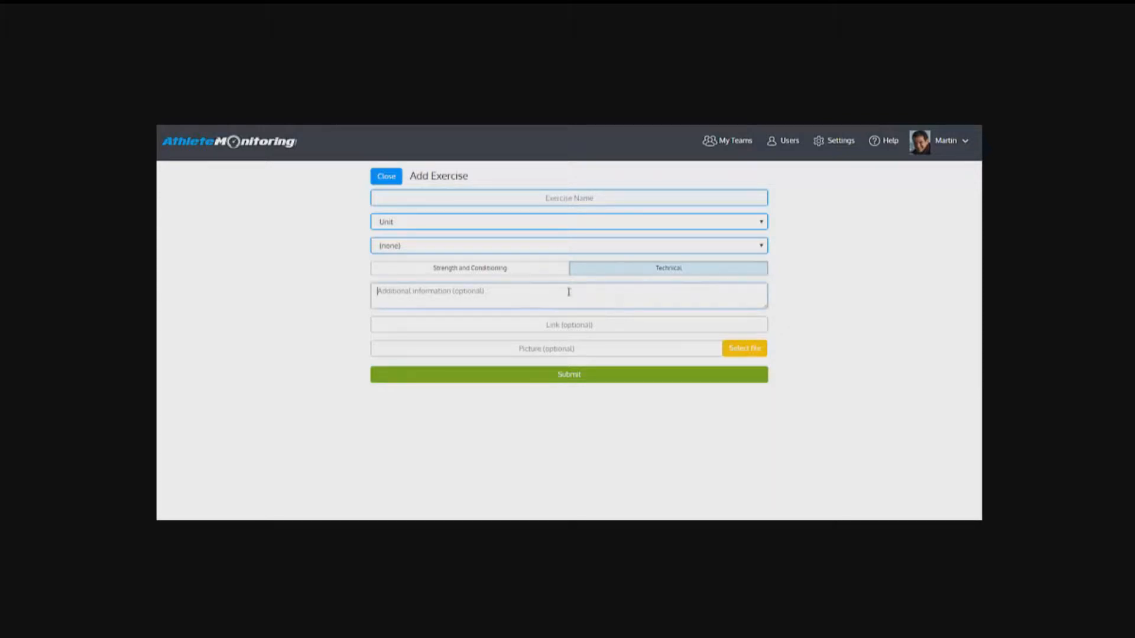
# Step: Try one of the previously used YouTube addresses as the new exercise's optional link
pyautogui.click(539, 324)
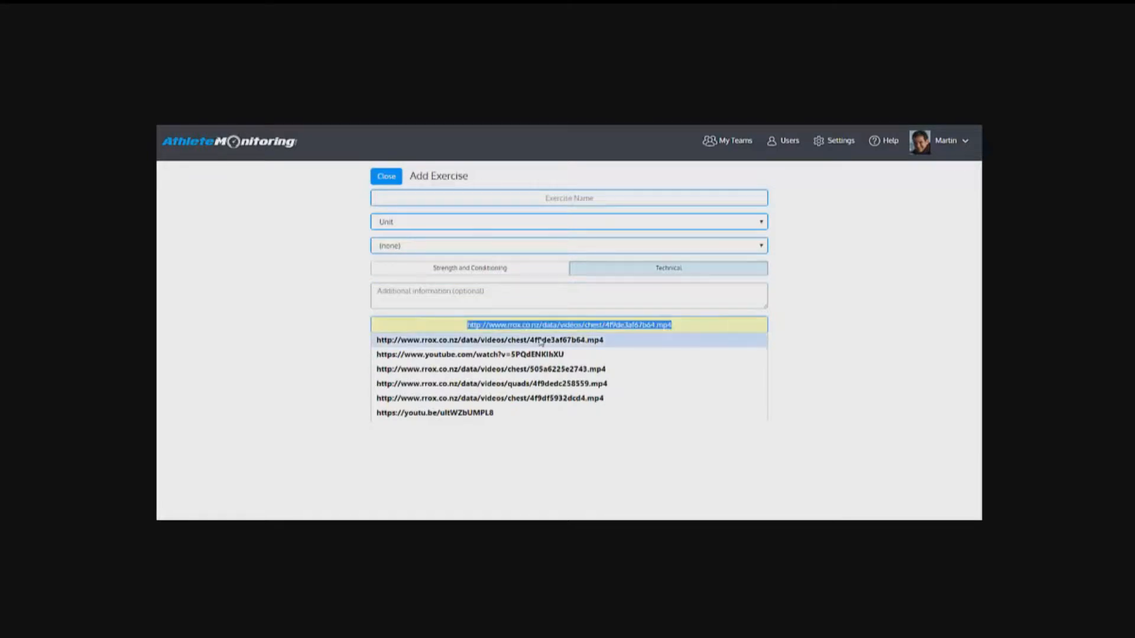
pyautogui.click(539, 354)
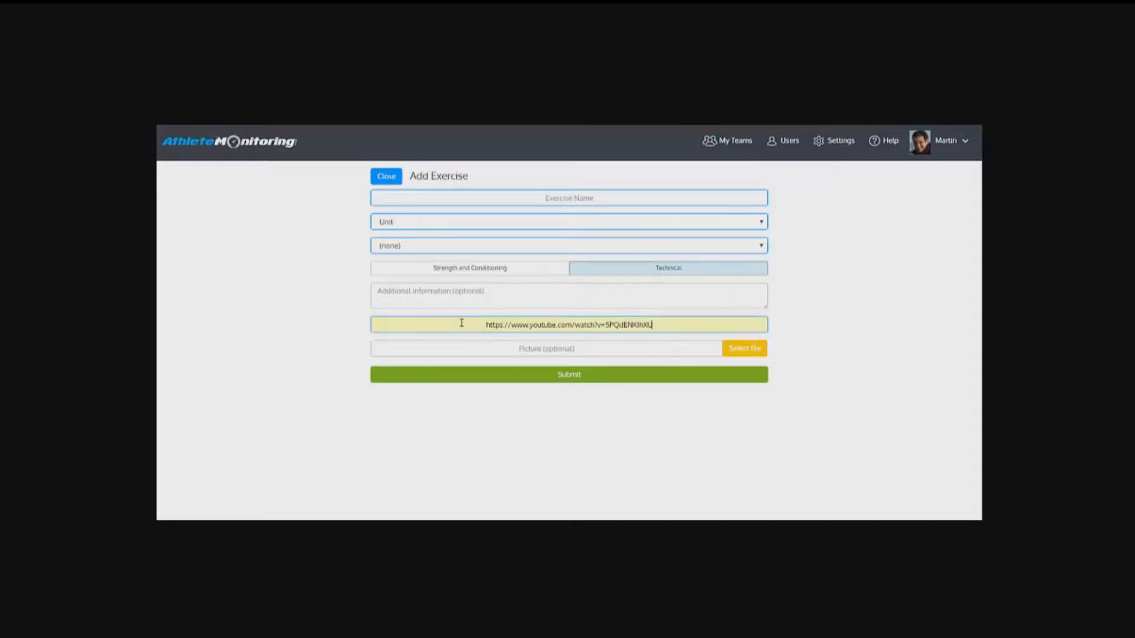
pyautogui.click(816, 312)
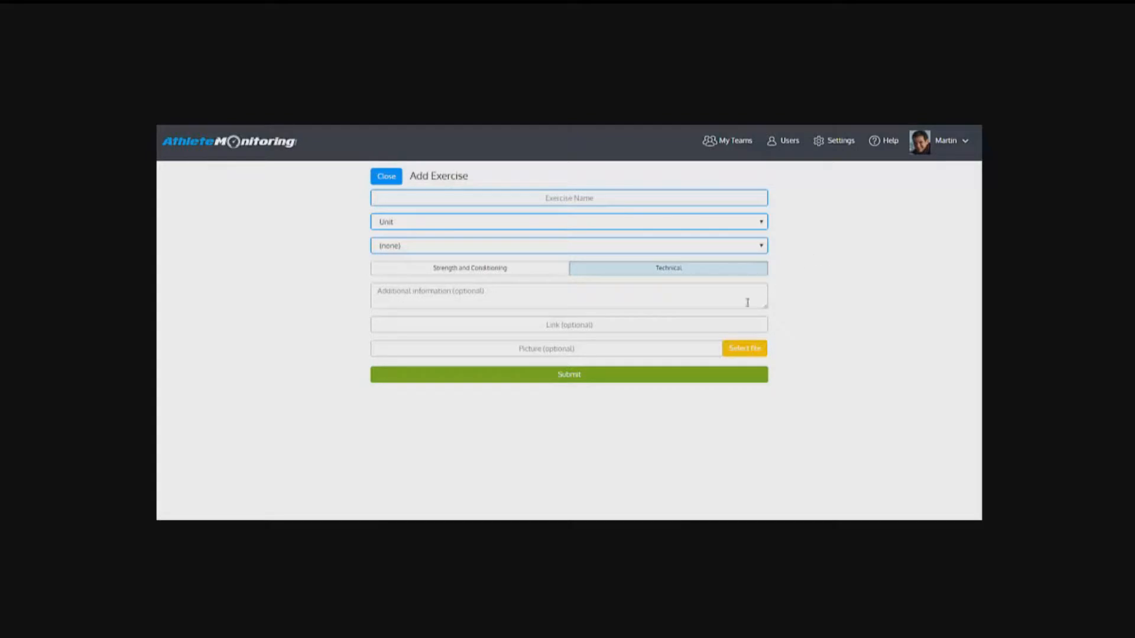
# Step: Attach the image Capture.JPG as the new exercise's optional picture
pyautogui.click(745, 350)
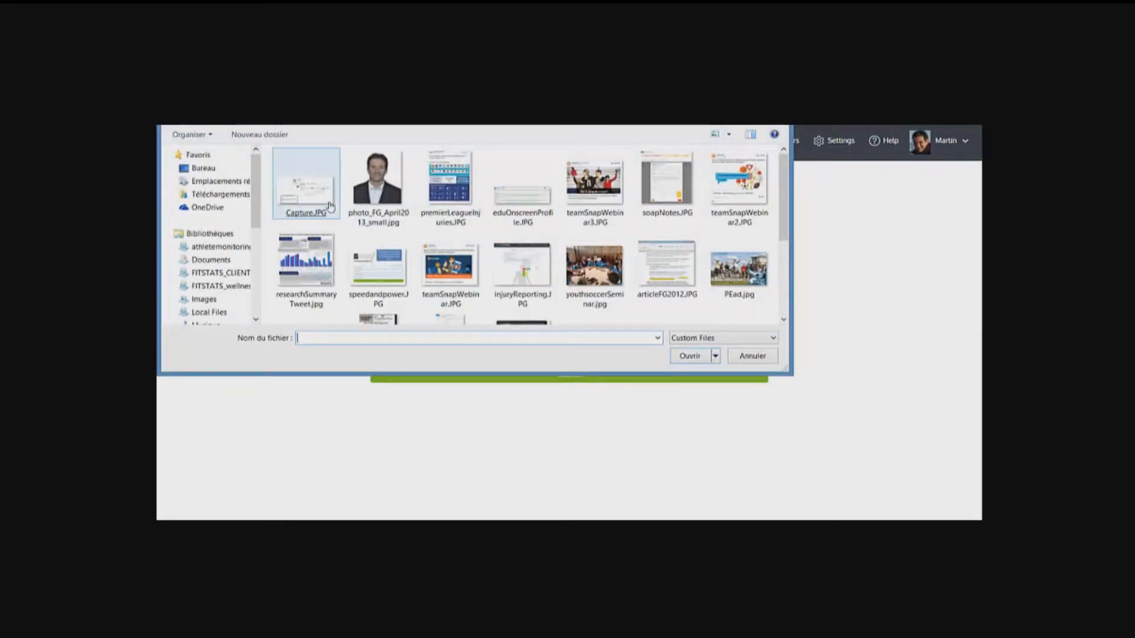
pyautogui.doubleClick(329, 206)
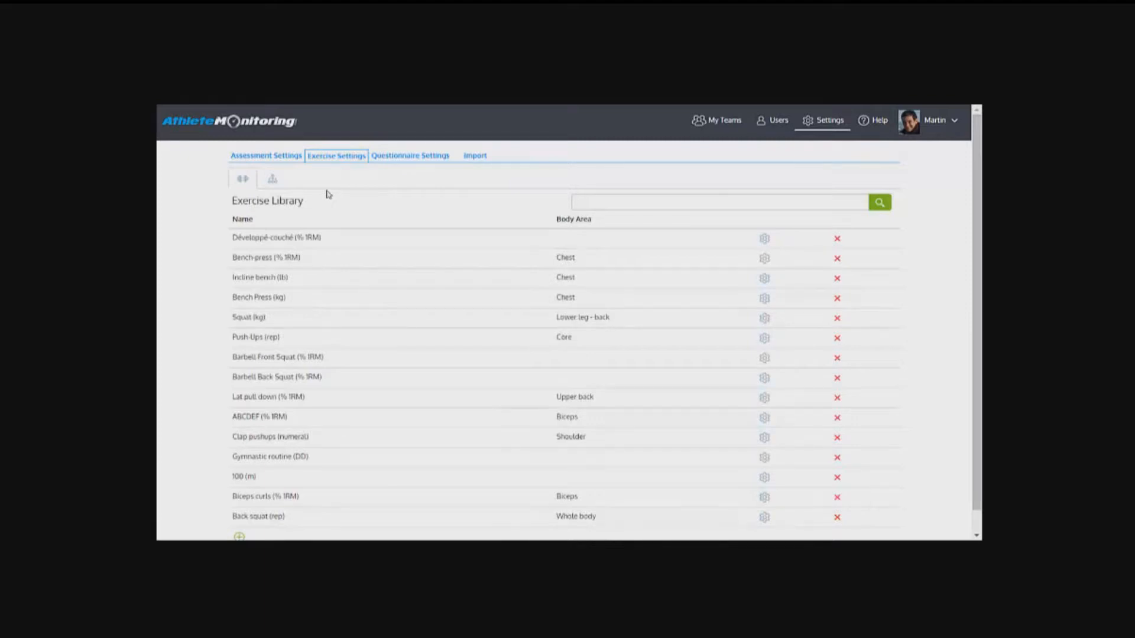
# Step: Show the preset workouts in the exercise settings and open Training Workout for editing
pyautogui.click(273, 181)
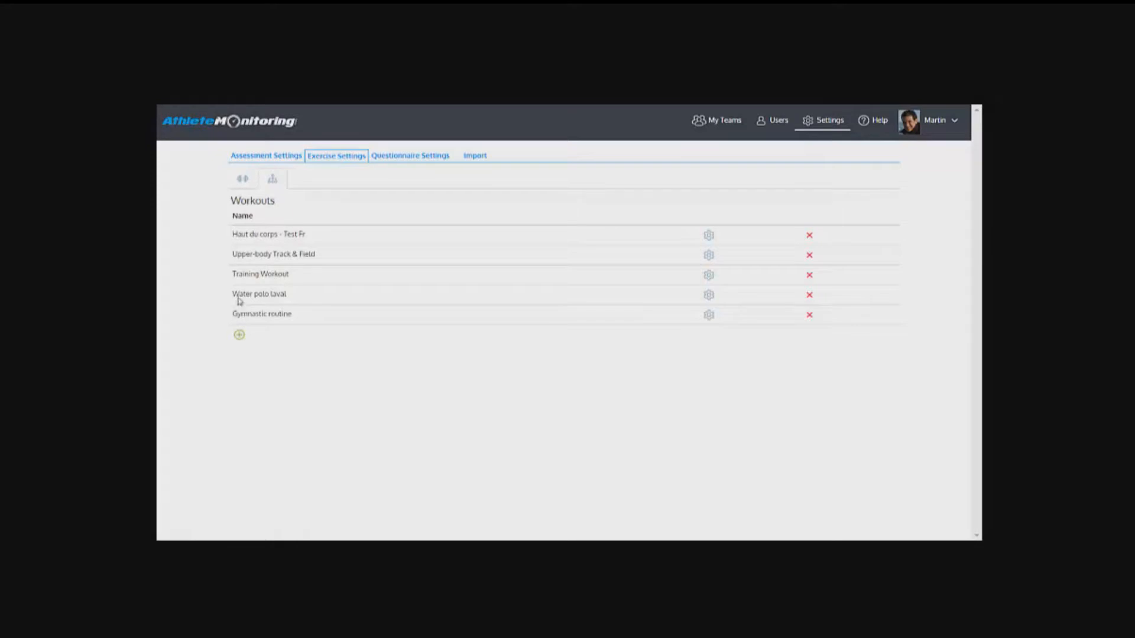
pyautogui.click(709, 277)
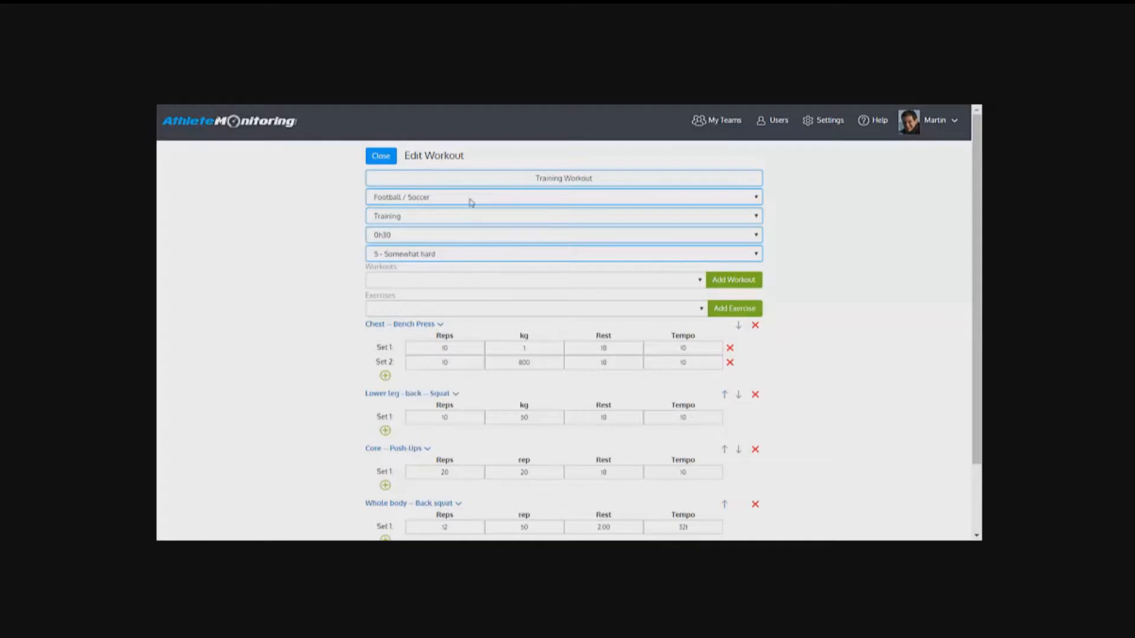
# Step: Examine the workout's name and the available choices for its sport, activity, duration and intensity
pyautogui.moveTo(520, 178); pyautogui.dragTo(607, 181)
pyautogui.click(433, 198)
pyautogui.click(433, 199)
pyautogui.click(429, 218)
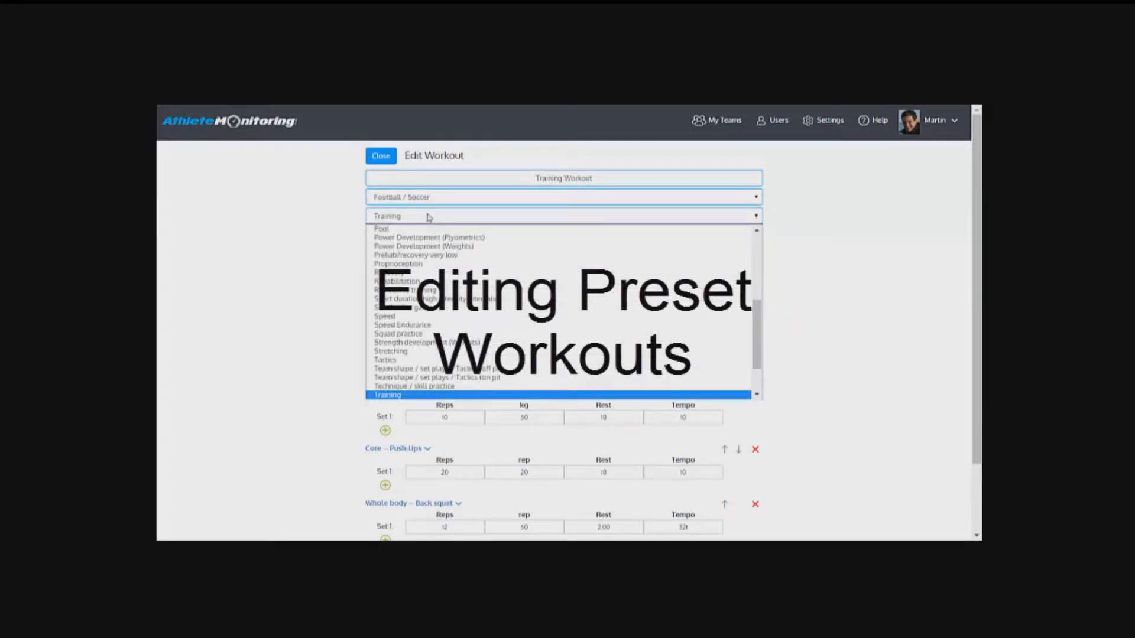
pyautogui.click(428, 218)
pyautogui.click(413, 236)
pyautogui.click(413, 237)
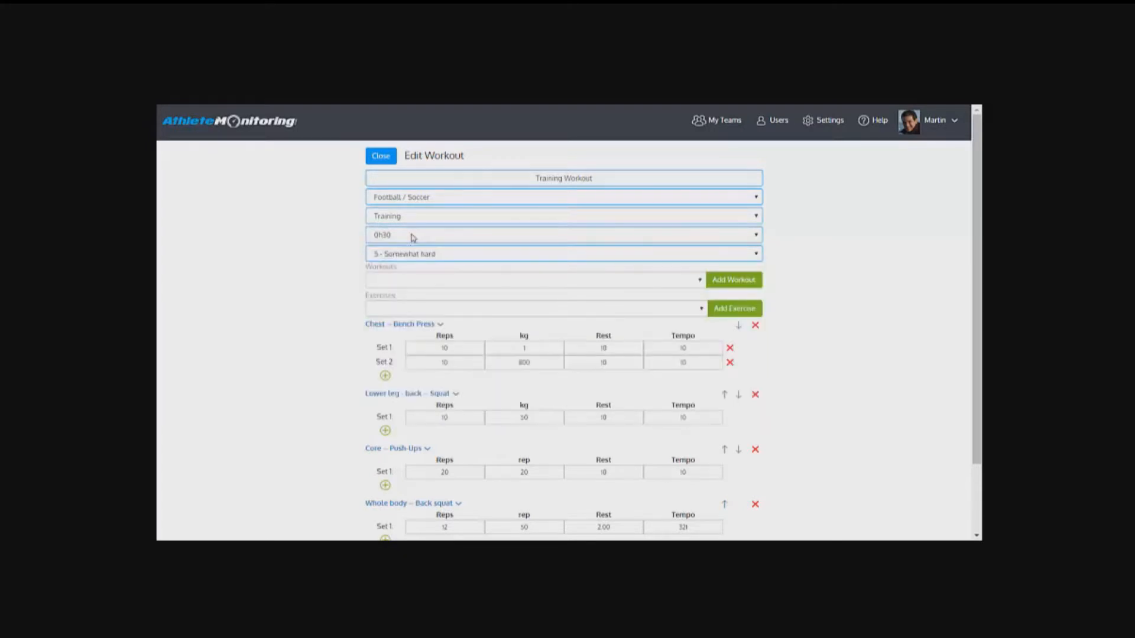
pyautogui.click(422, 260)
pyautogui.click(422, 261)
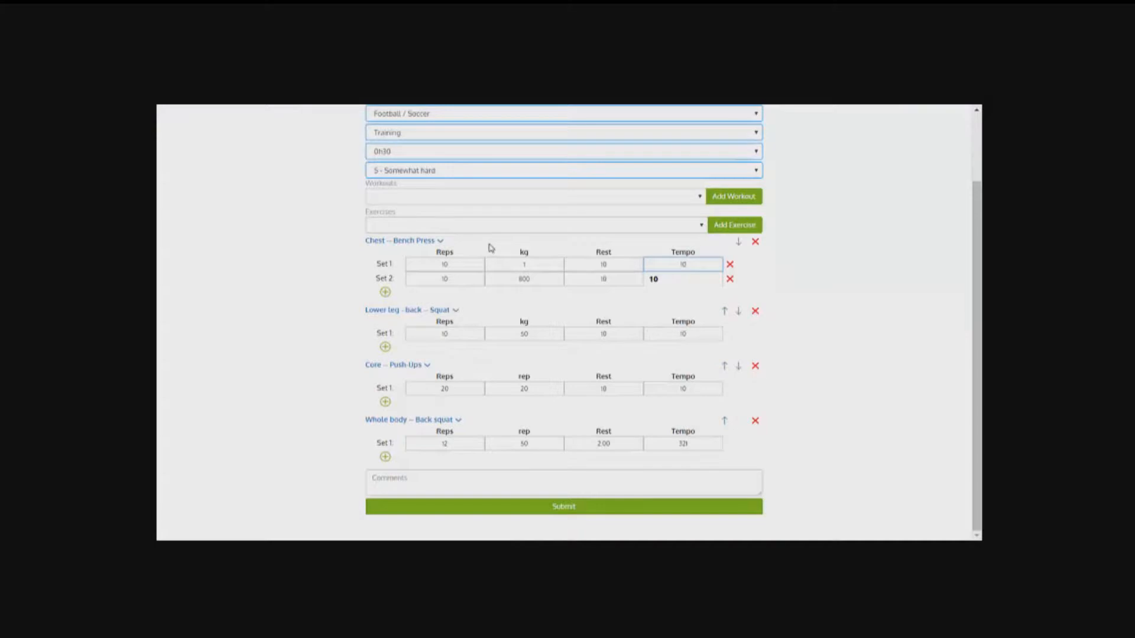
# Step: Add the Chest -- Bench-press exercise to the workout and move it up to just above Core -- Push-Ups
pyautogui.click(483, 226)
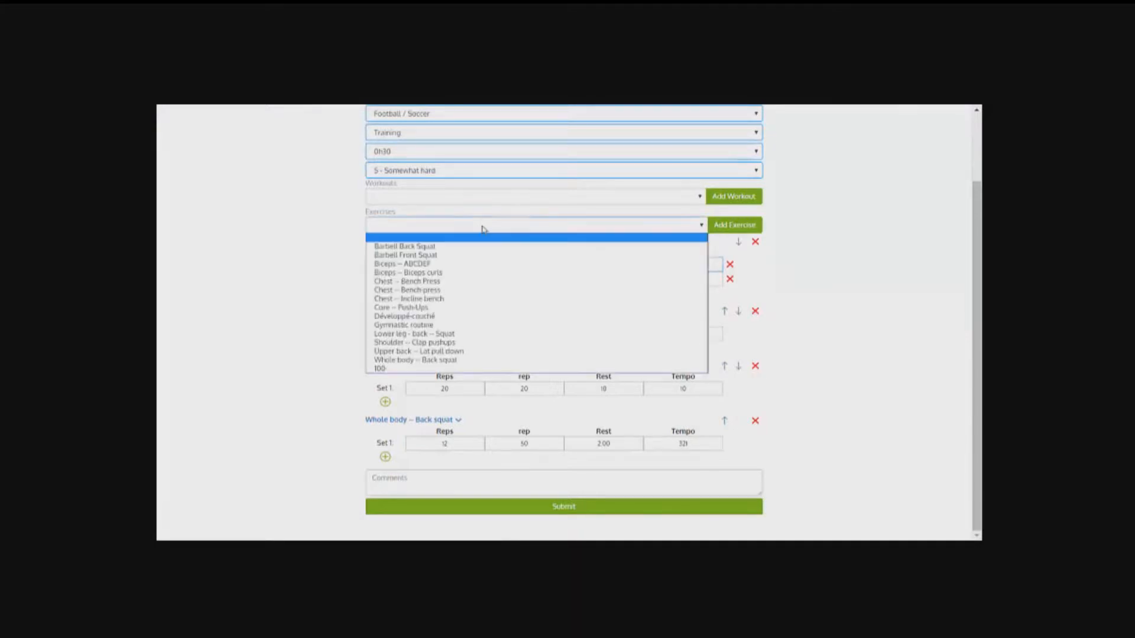
pyautogui.click(471, 290)
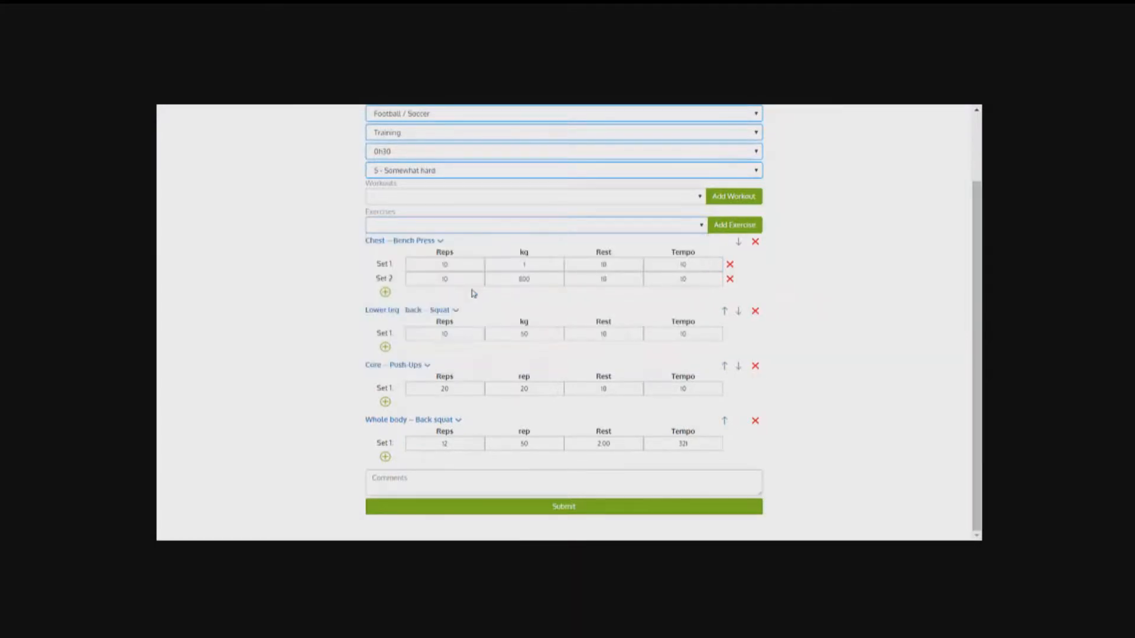
pyautogui.click(735, 228)
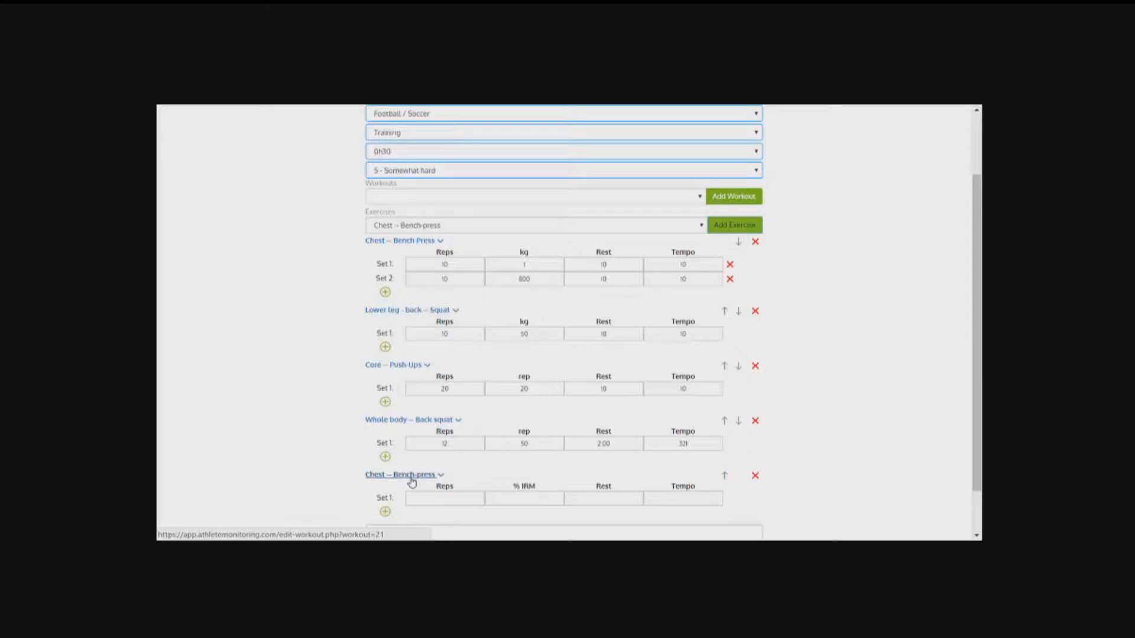
pyautogui.click(724, 478)
pyautogui.click(724, 478)
pyautogui.click(724, 477)
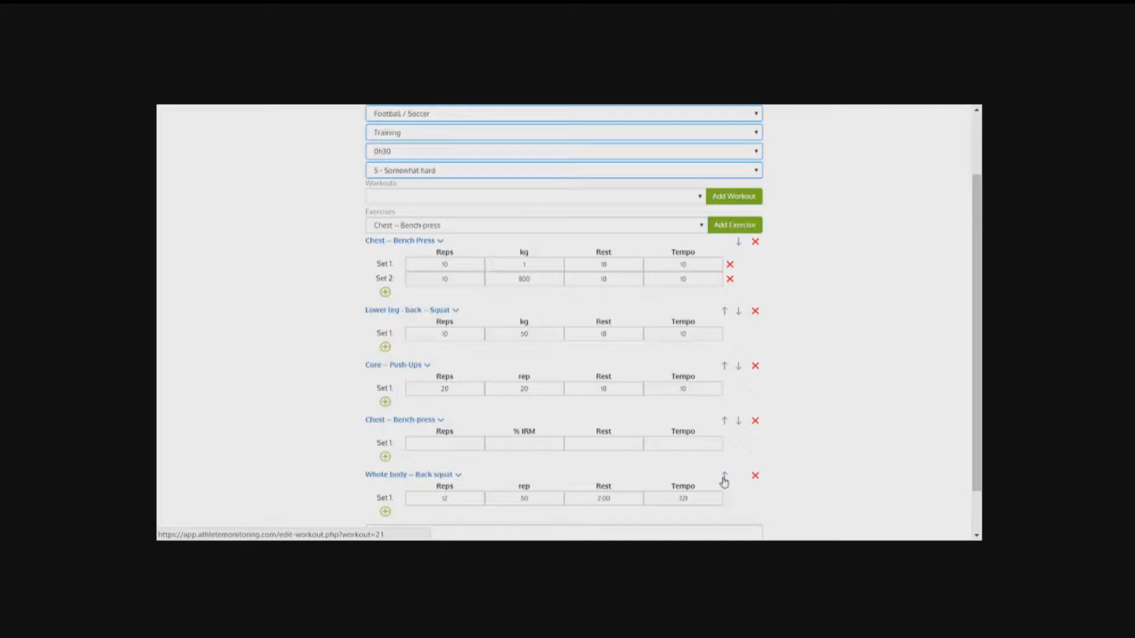
pyautogui.click(724, 421)
# Step: Fill in set 1 of Chest -- Bench-press with 12 reps, 78 % 1RM, 2:00 rest and tempo 123
pyautogui.click(464, 390)
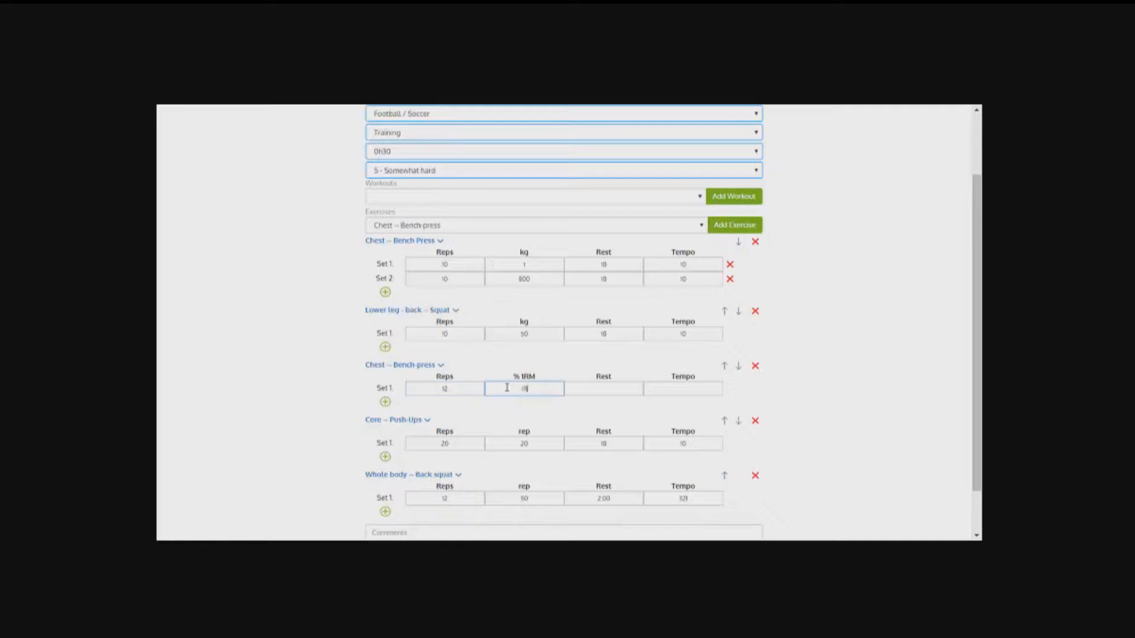
pyautogui.click(596, 386)
pyautogui.write('2:00')
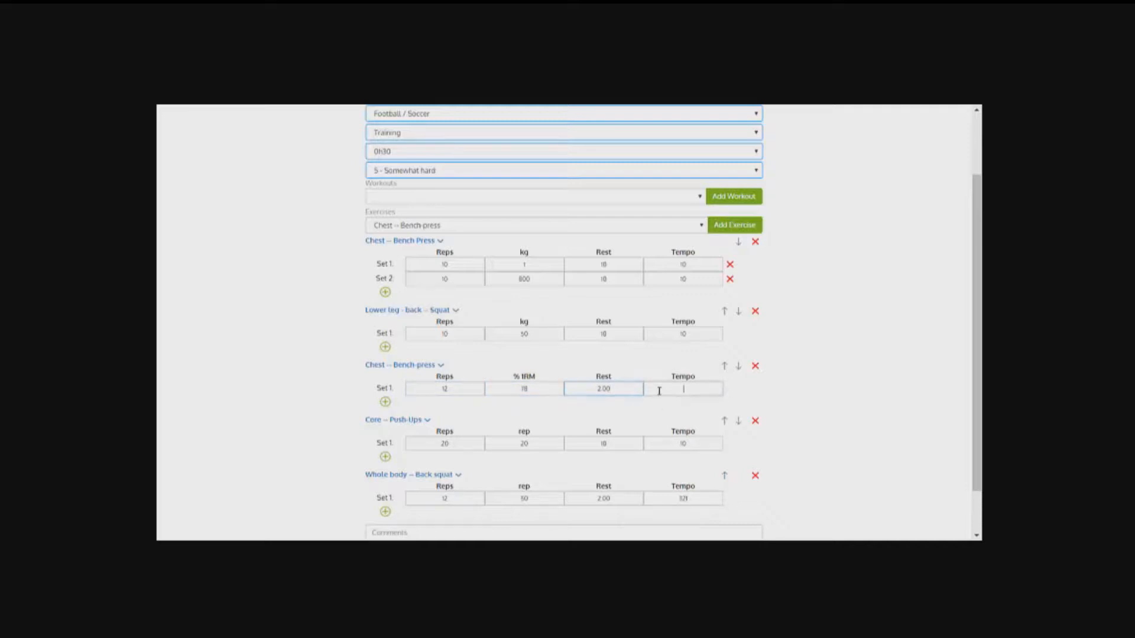
pyautogui.write('123')
# Step: Add a second set to Chest -- Bench-press with 10 reps, 70 % 1RM and 1:30 rest
pyautogui.click(387, 403)
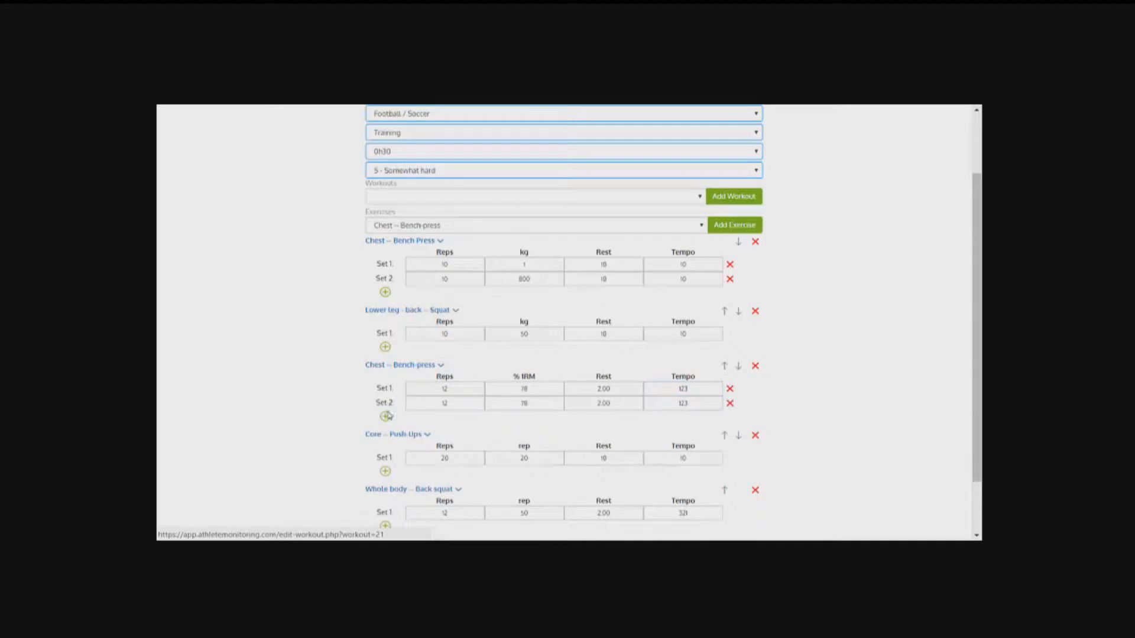
pyautogui.doubleClick(445, 405)
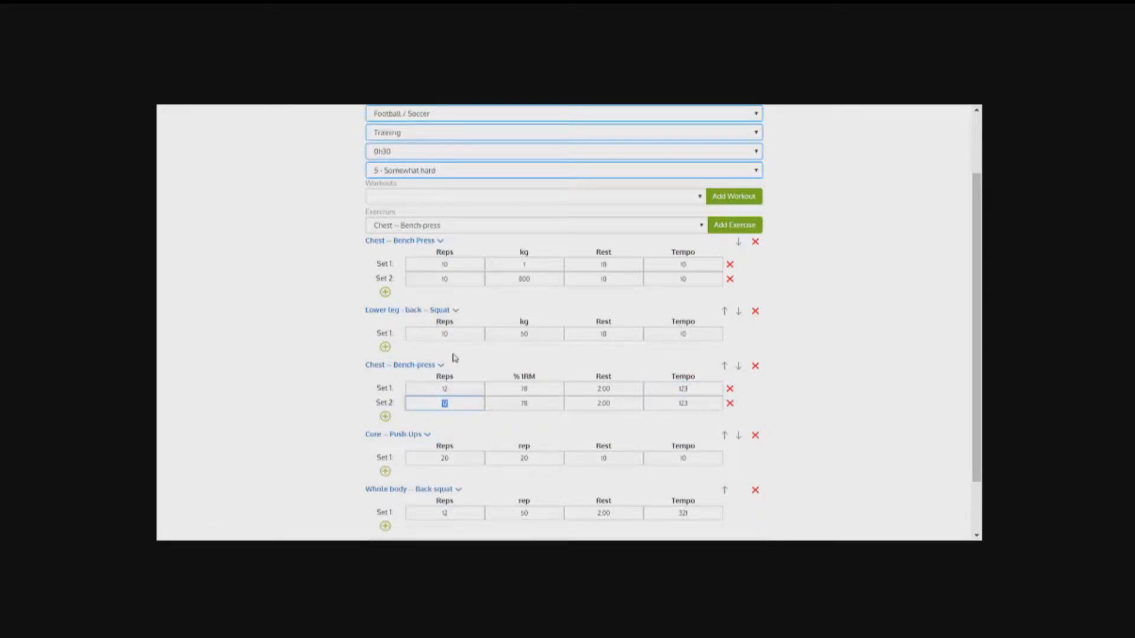
pyautogui.write('10')
pyautogui.press('Tab')
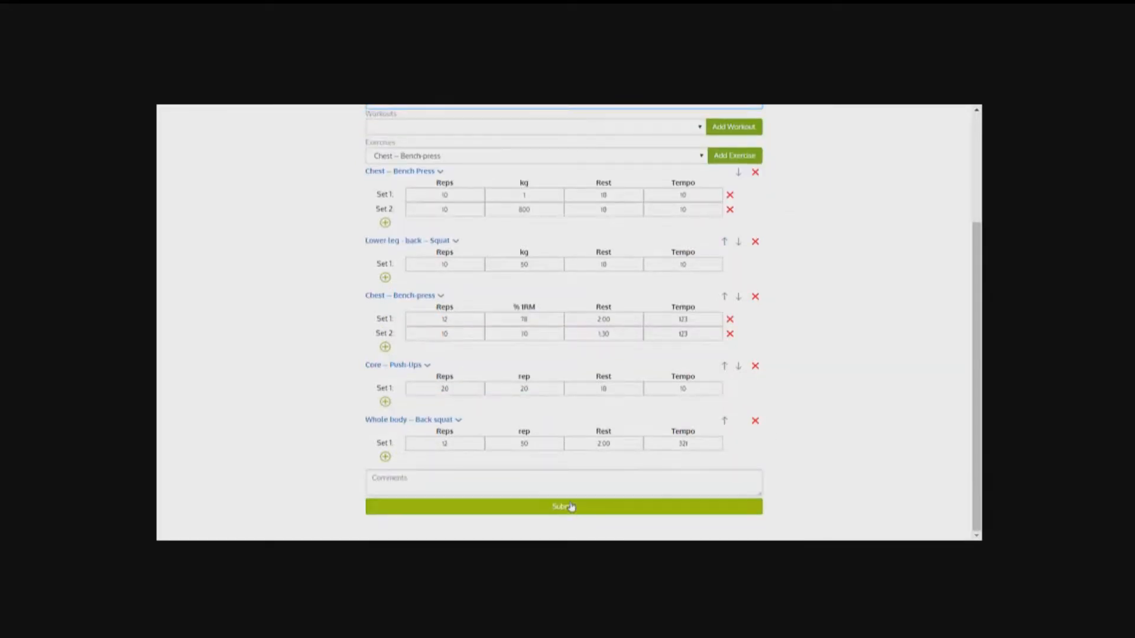
# Step: Submit the edited Training Workout without a comment and close it
pyautogui.click(558, 487)
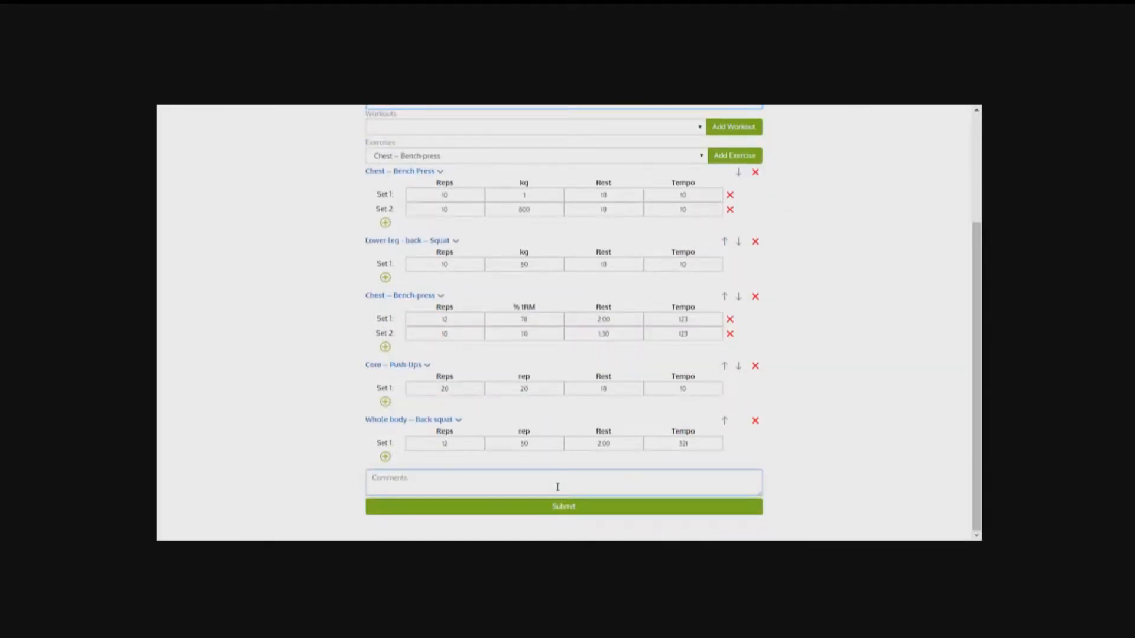
pyautogui.click(574, 512)
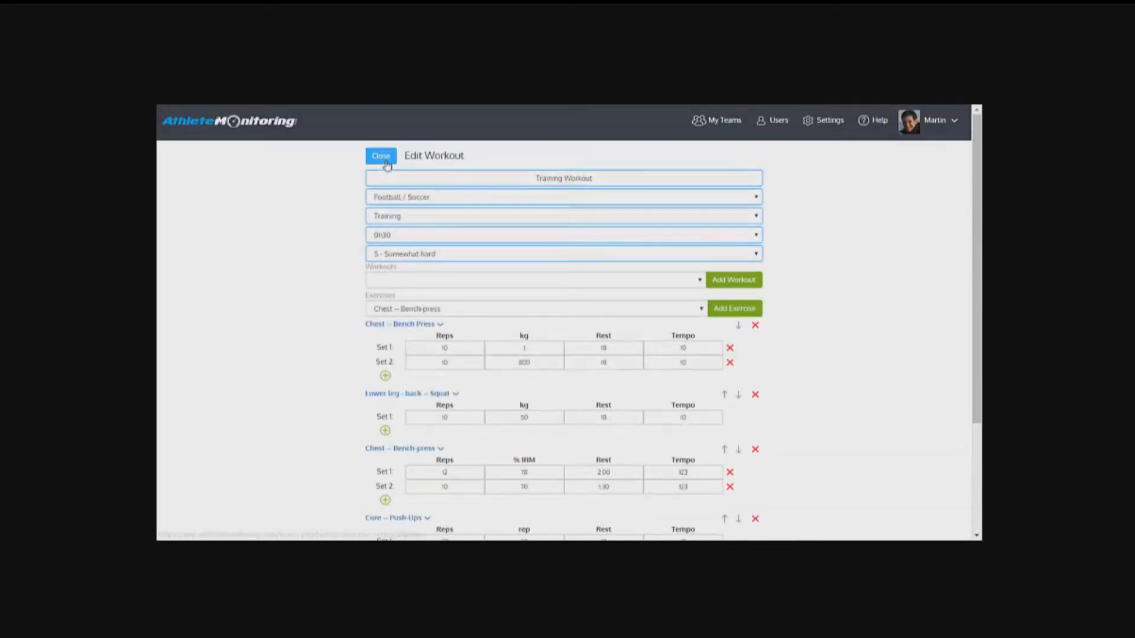
pyautogui.click(386, 160)
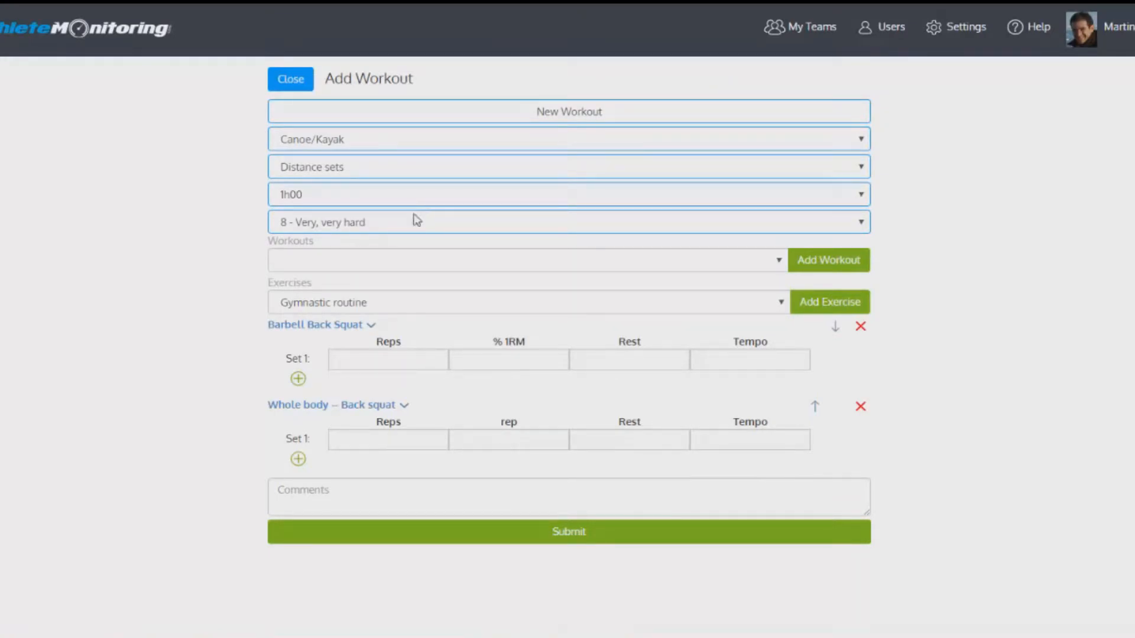
# Step: Add the Gymnastic routine exercise to the new workout and give its first set type W and 10 planned elements
pyautogui.click(437, 307)
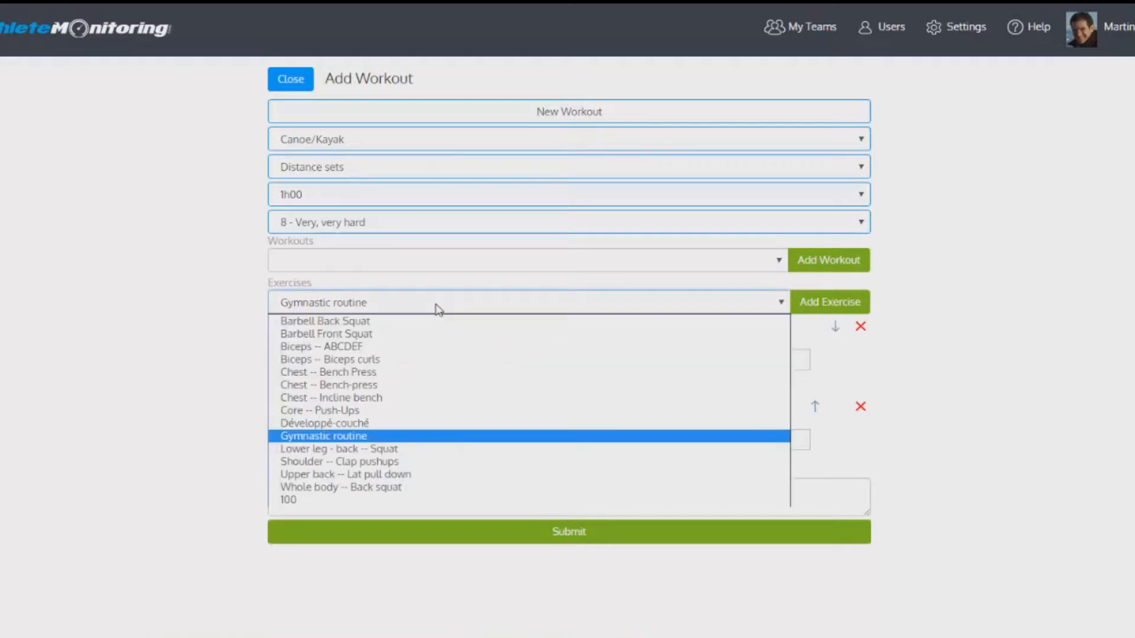
pyautogui.click(416, 437)
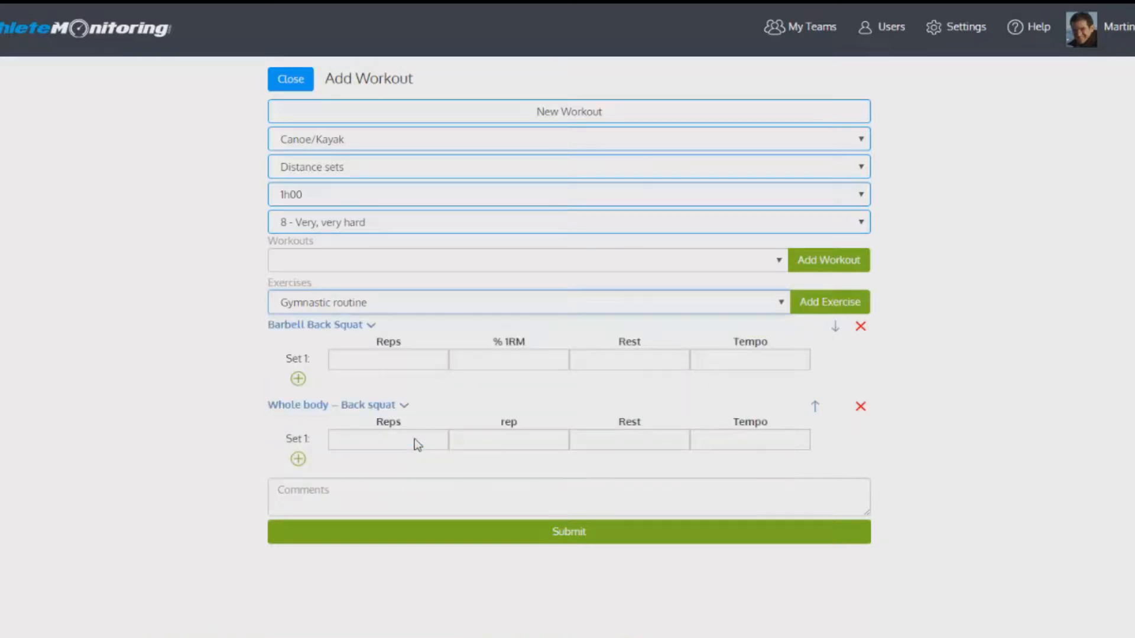
pyautogui.click(828, 305)
pyautogui.click(414, 524)
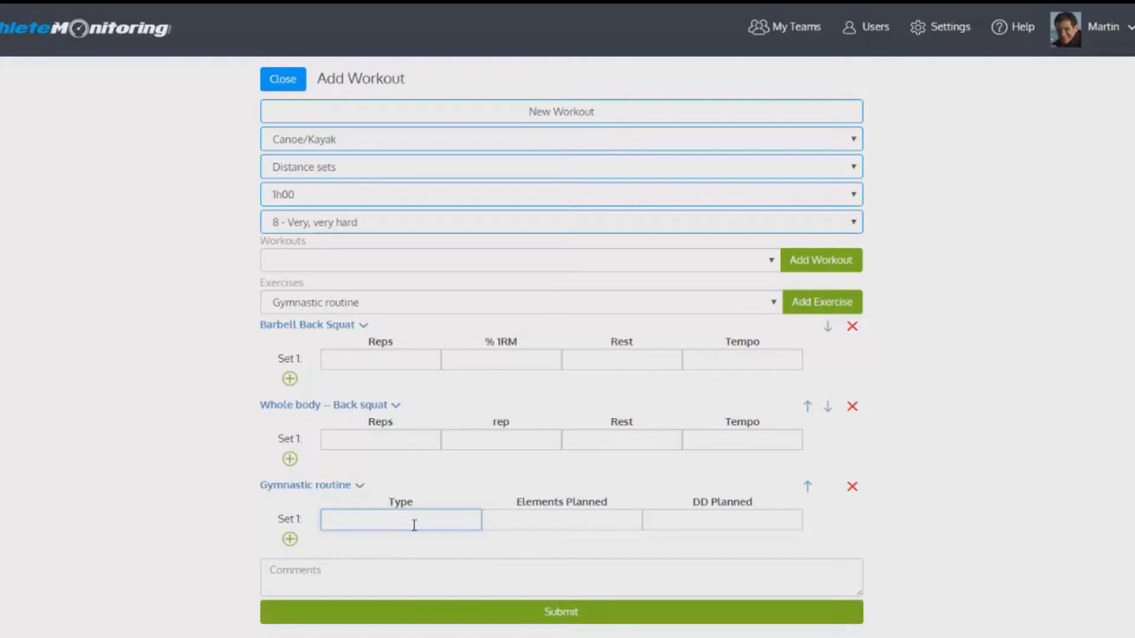
pyautogui.write('W')
pyautogui.click(483, 521)
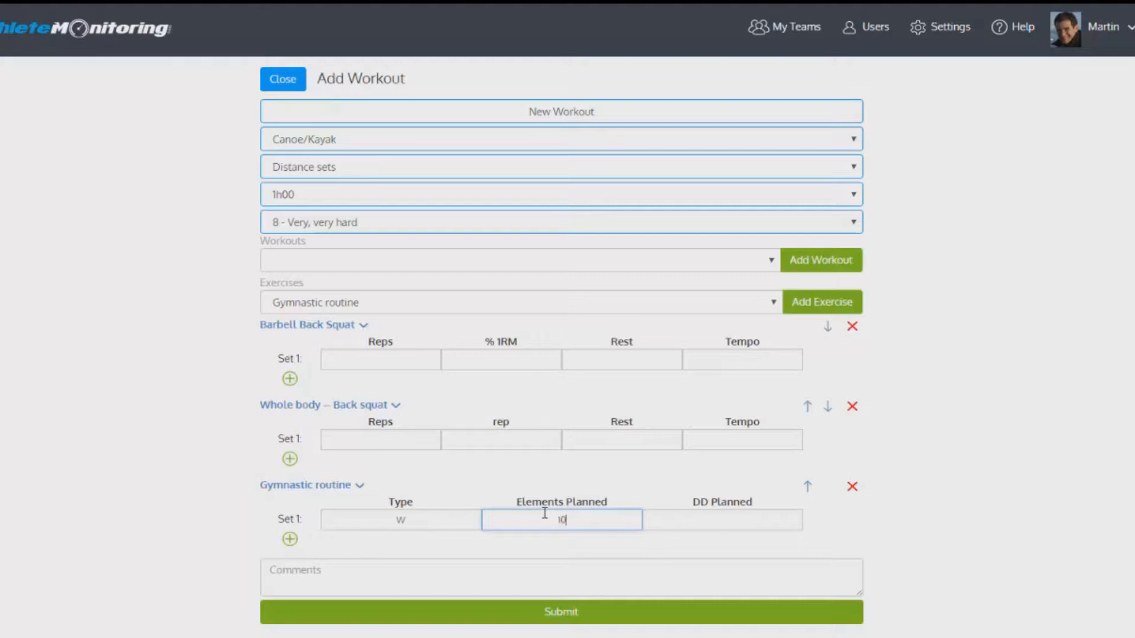
pyautogui.click(678, 517)
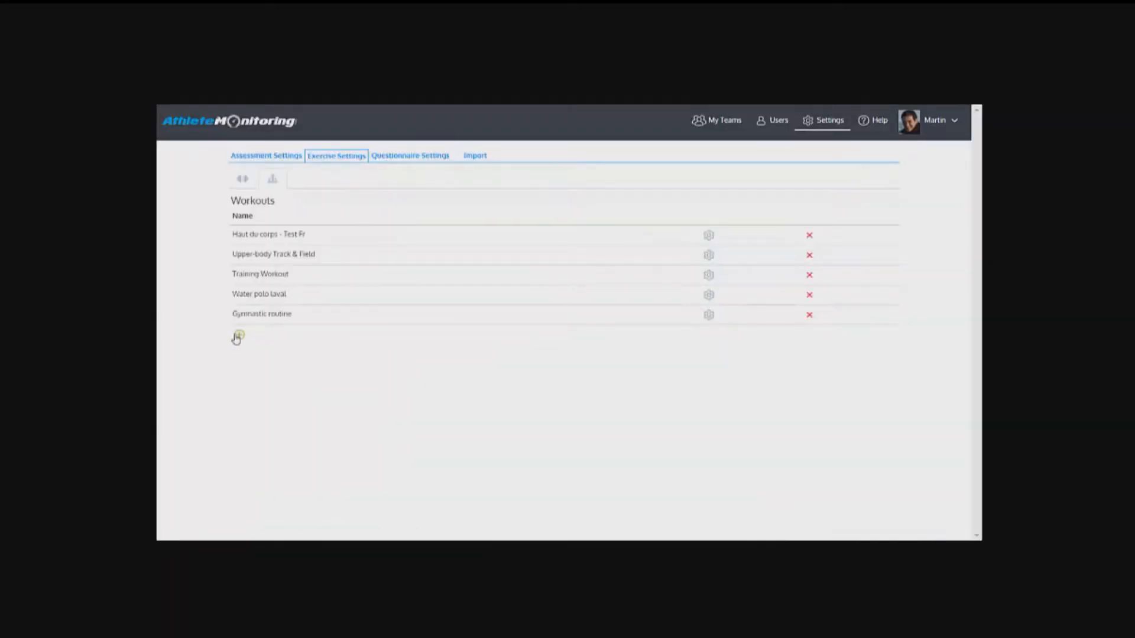
# Step: Start adding a preset workout and name it New Workout
pyautogui.click(239, 337)
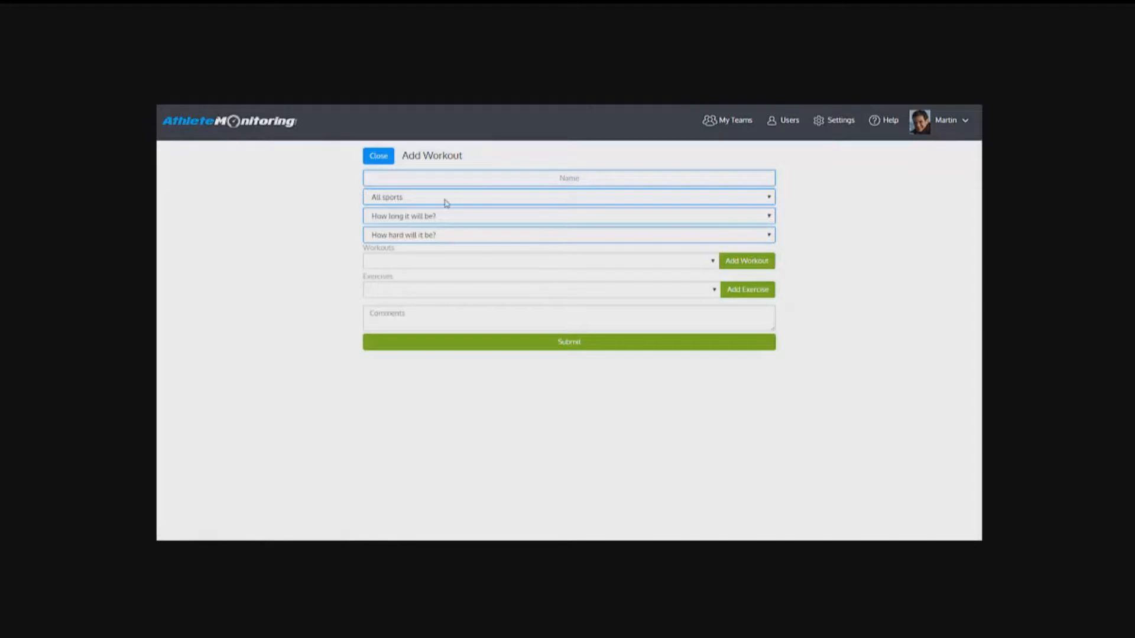
pyautogui.write('New')
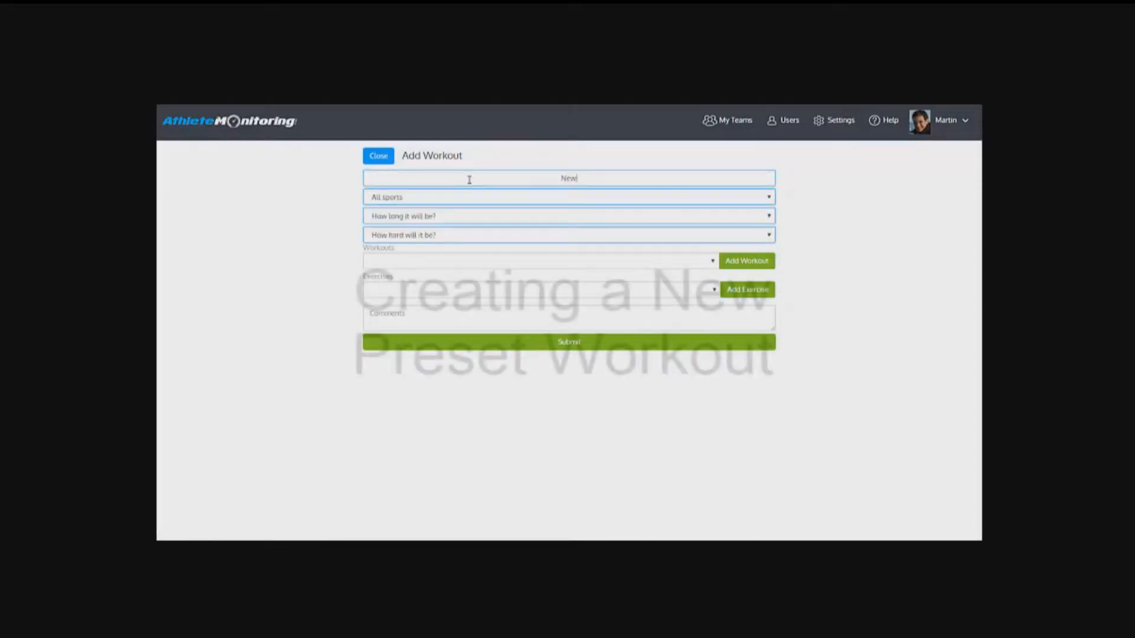
pyautogui.write(' Workout')
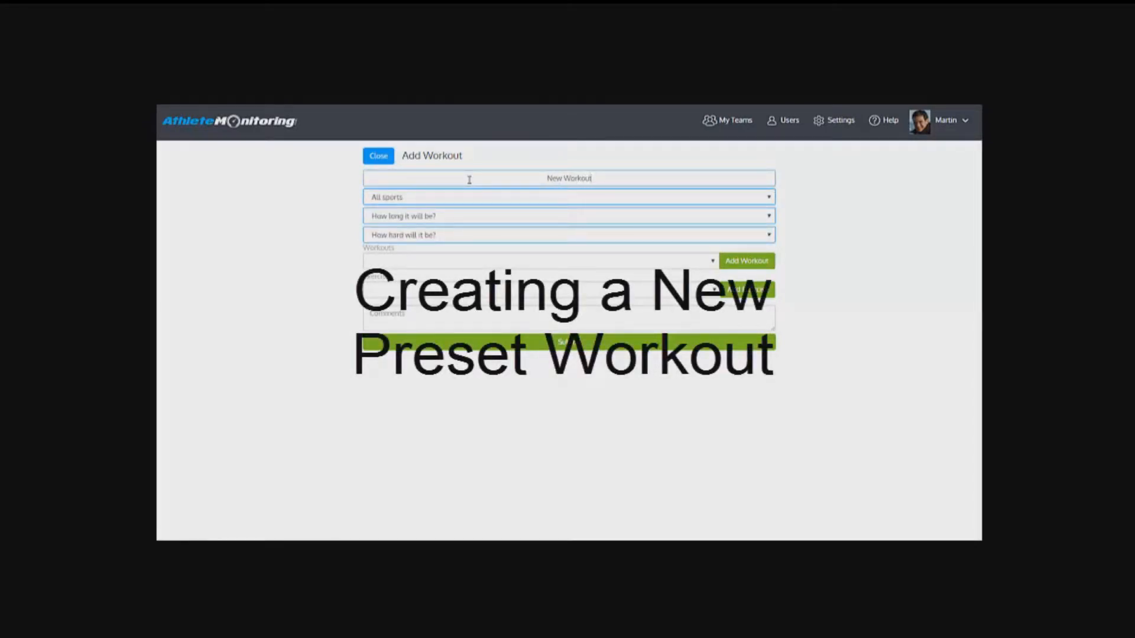
# Step: Set the new preset workout's sport to Canoe/Kayak and its activity to Distance sets
pyautogui.click(438, 201)
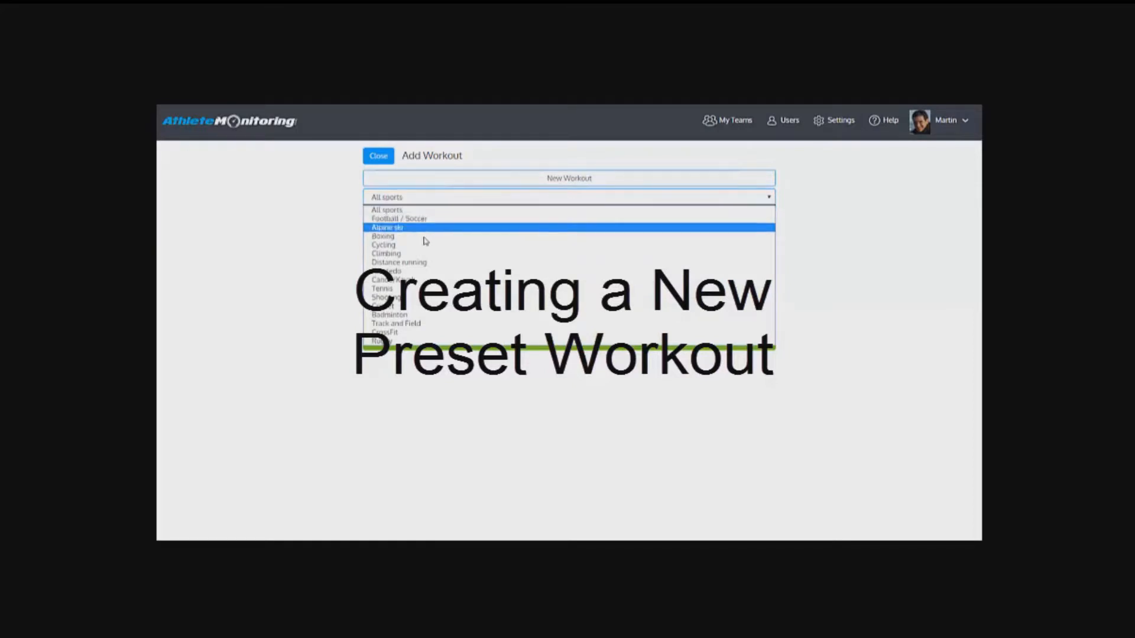
pyautogui.click(411, 279)
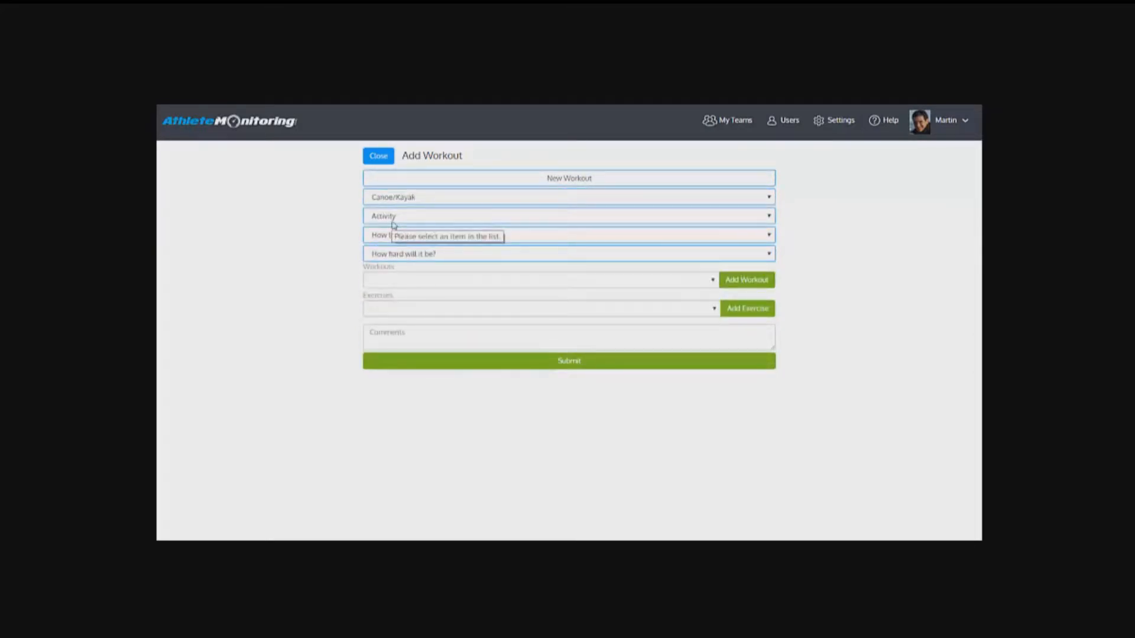
pyautogui.click(392, 219)
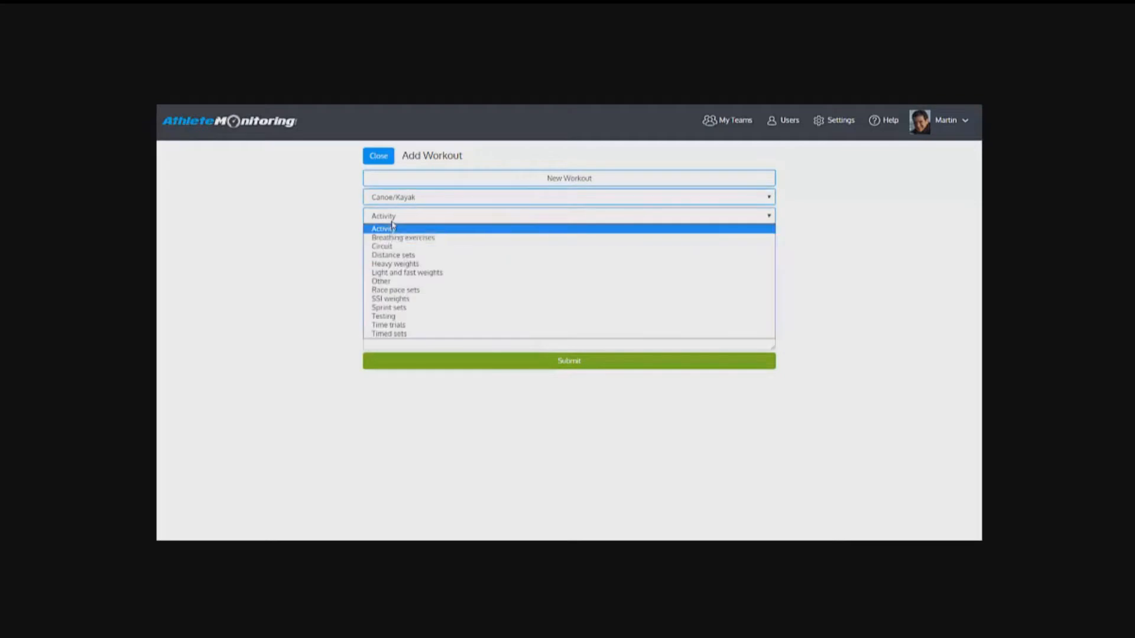
pyautogui.click(402, 257)
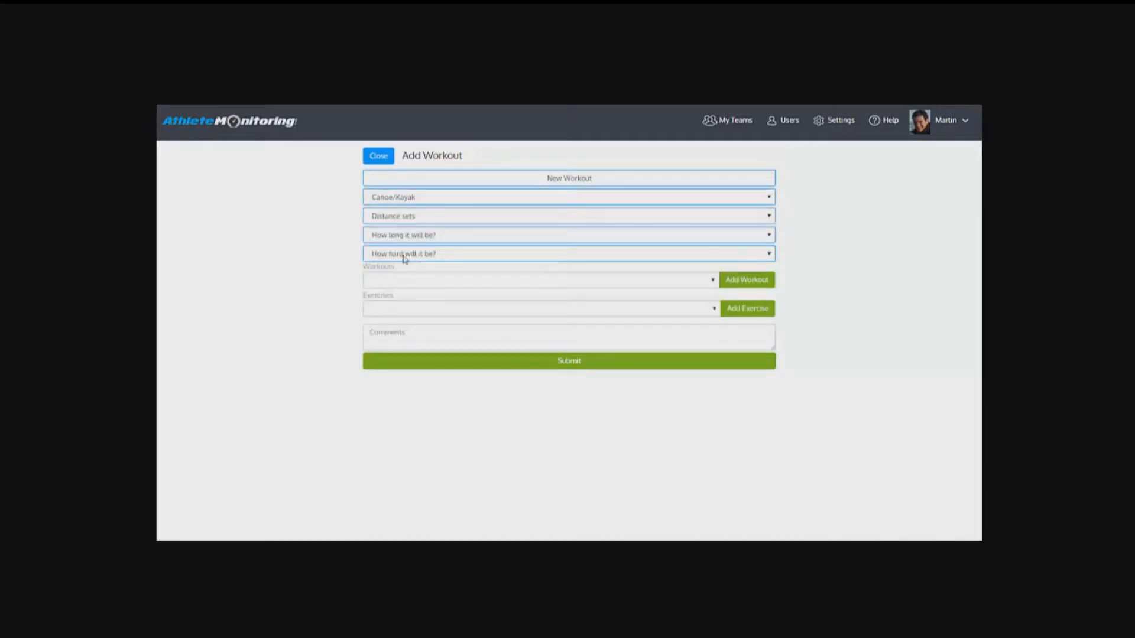
# Step: Set the workout's duration to 1h00 and its expected difficulty to 8 - Very, very hard
pyautogui.click(406, 234)
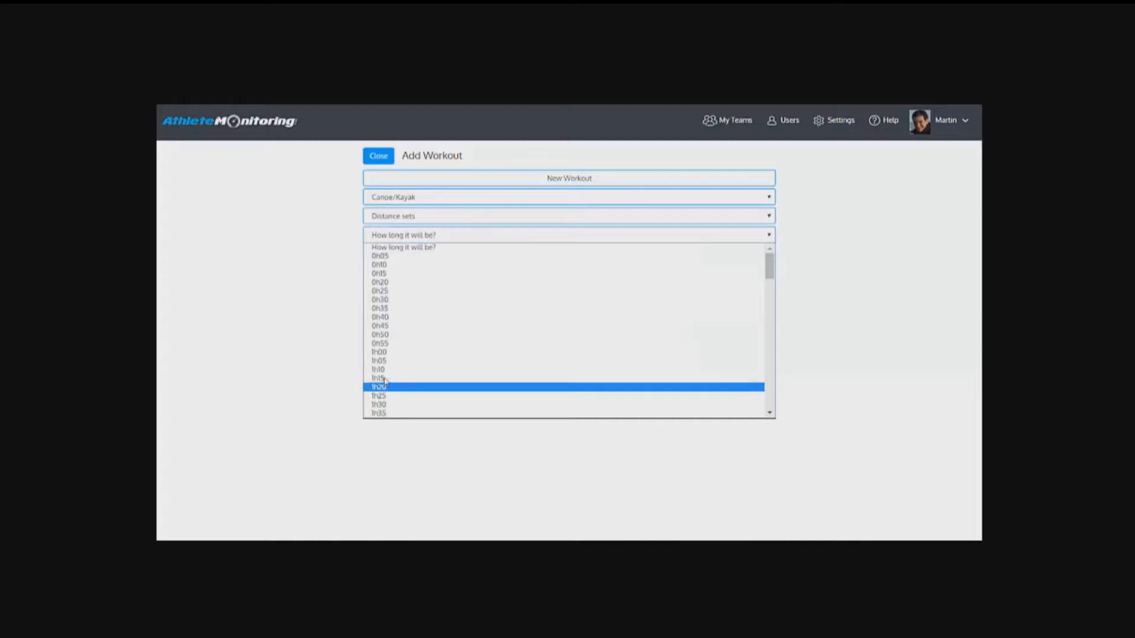
pyautogui.click(390, 352)
pyautogui.click(392, 281)
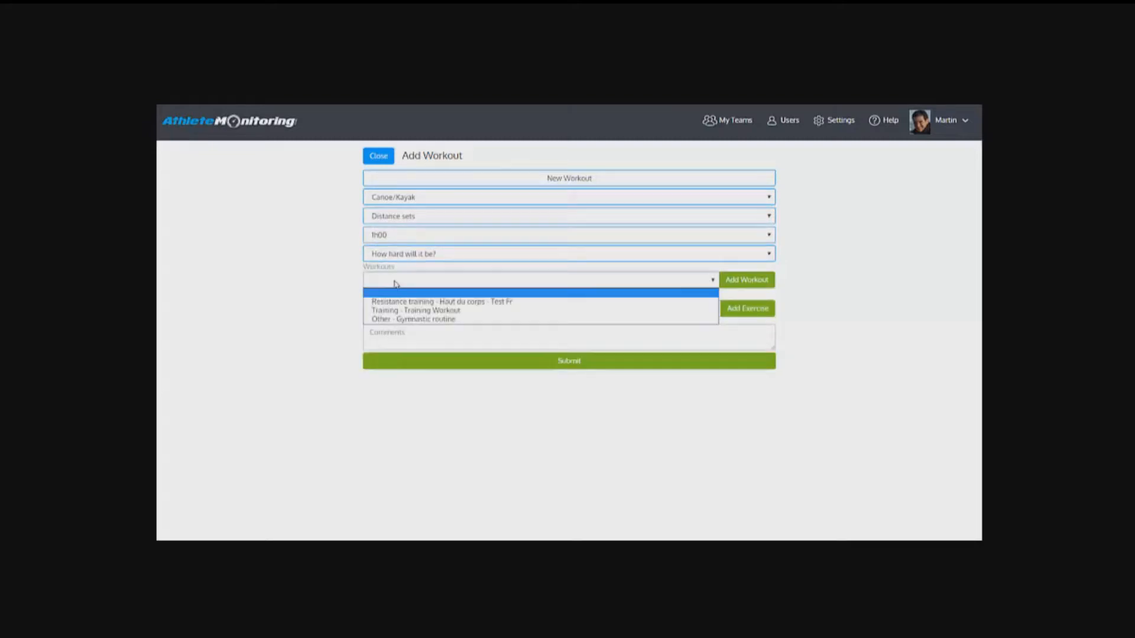
pyautogui.click(401, 253)
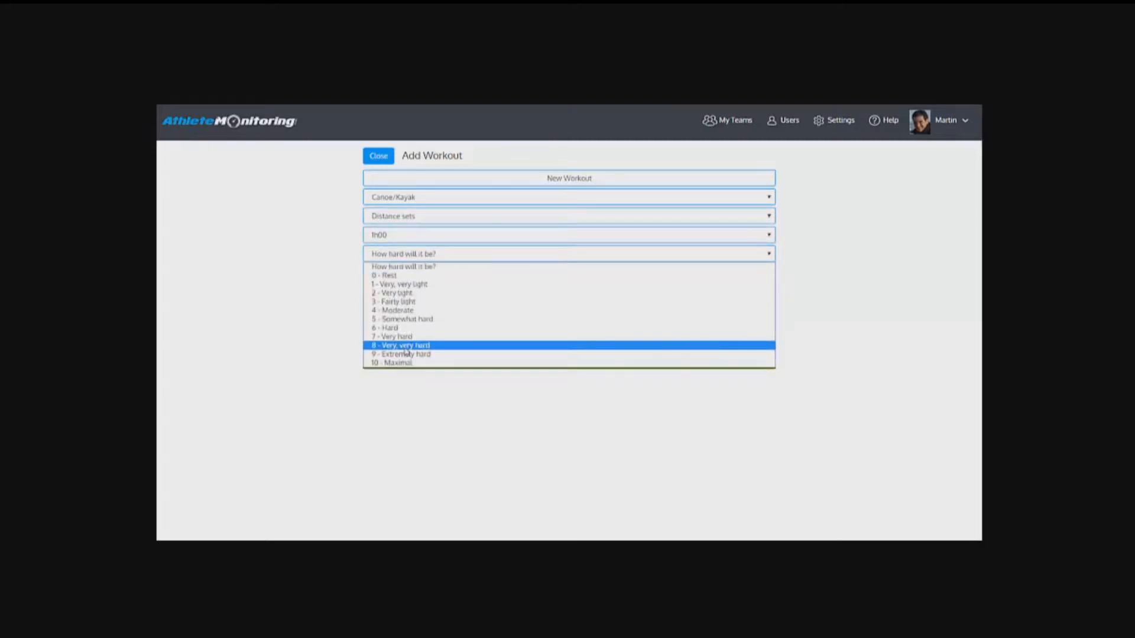
pyautogui.click(405, 347)
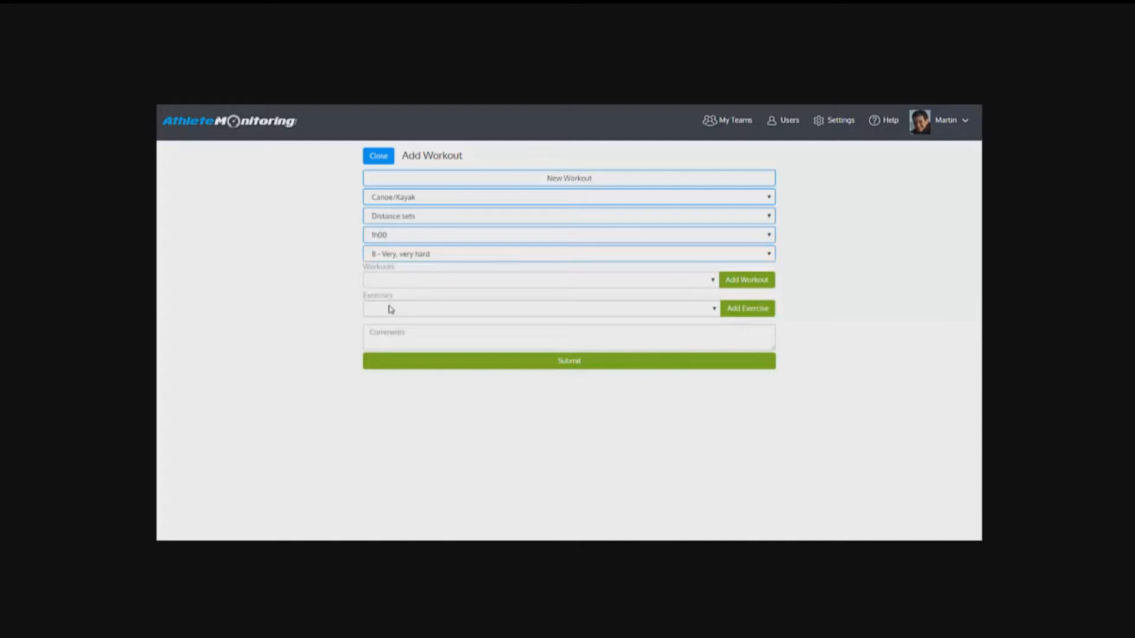
# Step: Add the exercises Barbell Back Squat and Whole body -- Back squat to the workout
pyautogui.click(390, 307)
pyautogui.click(402, 336)
pyautogui.click(724, 312)
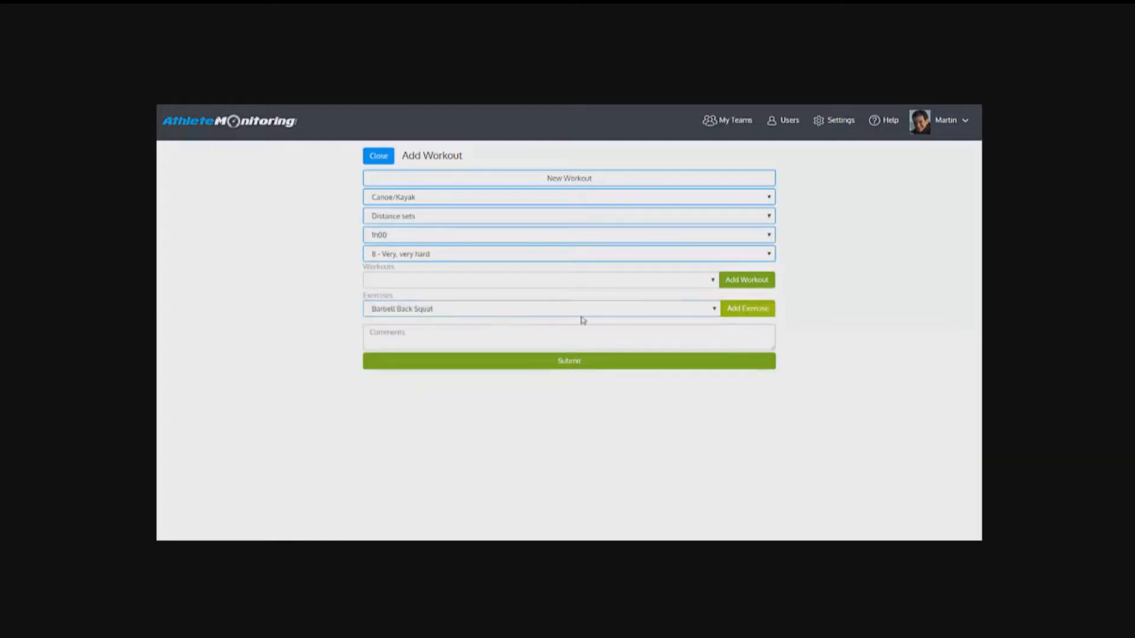
pyautogui.click(401, 312)
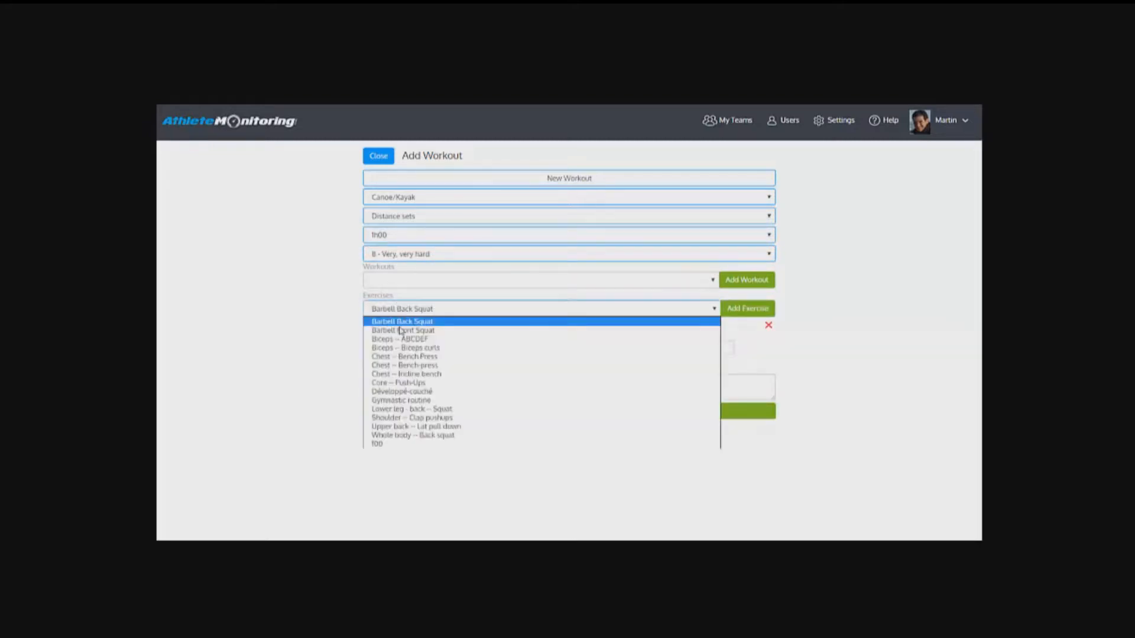
pyautogui.click(420, 435)
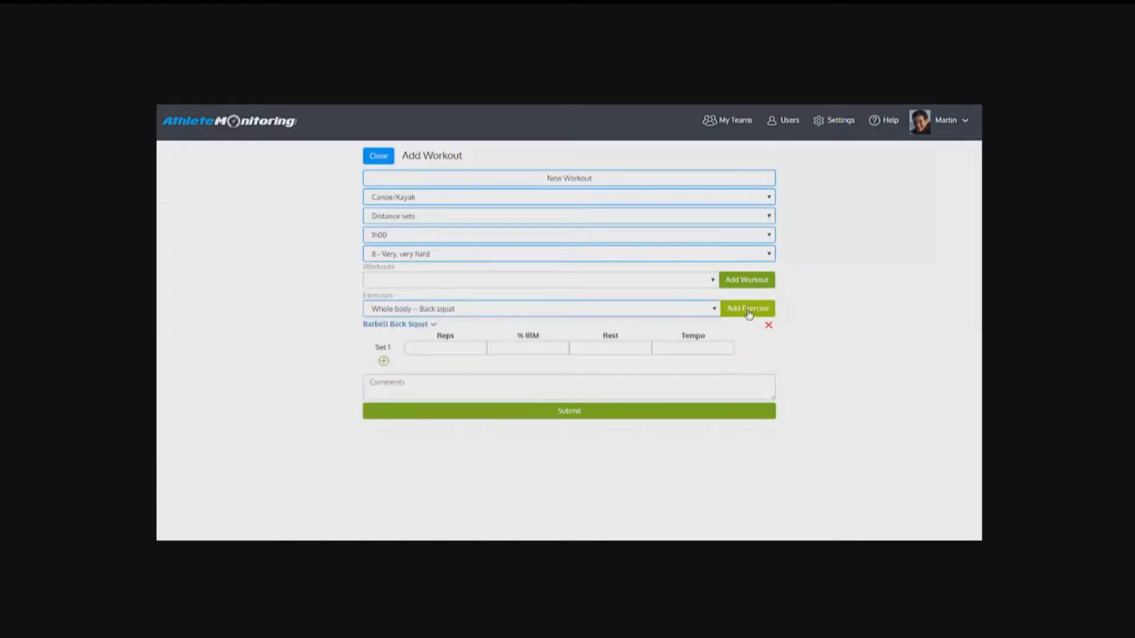
pyautogui.click(749, 309)
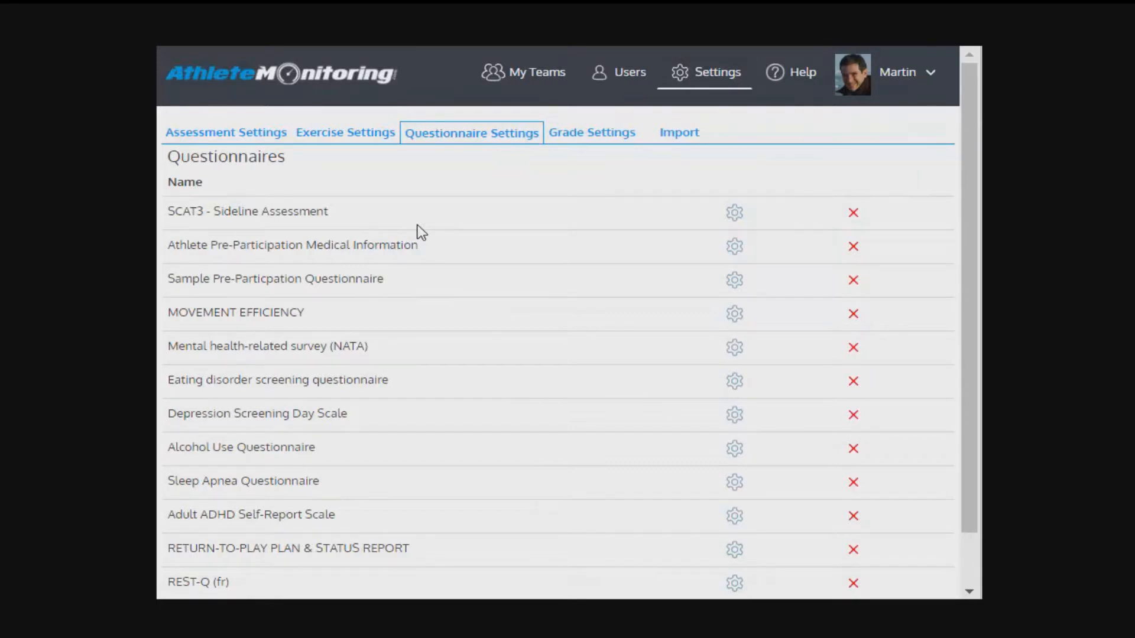
# Step: Open the SCAT3 - Sideline Assessment questionnaire for editing and examine its title
pyautogui.click(736, 222)
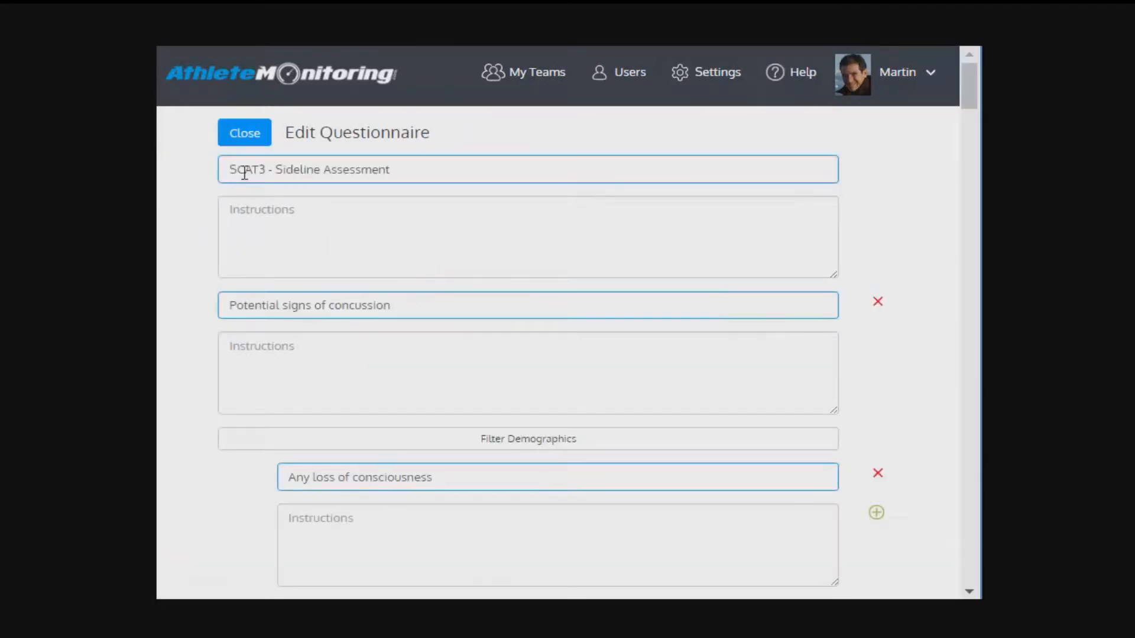
pyautogui.click(253, 168)
pyautogui.moveTo(277, 172); pyautogui.dragTo(444, 178)
pyautogui.click(445, 178)
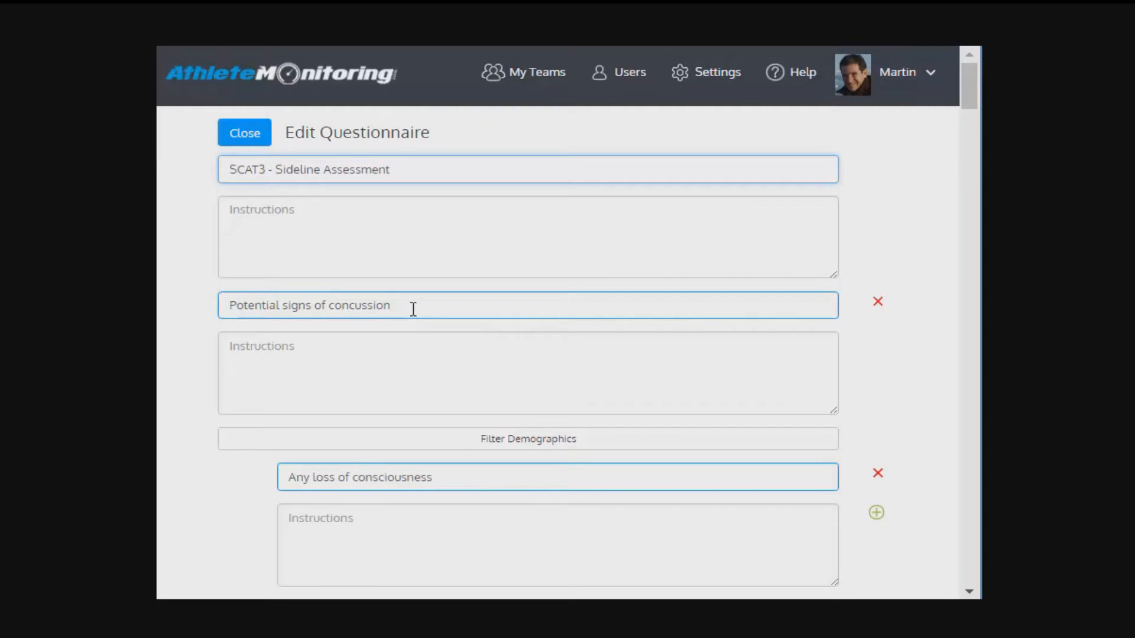
pyautogui.scroll(-2, 414, 309)
pyautogui.click(293, 62)
pyautogui.moveTo(406, 63); pyautogui.dragTo(225, 61)
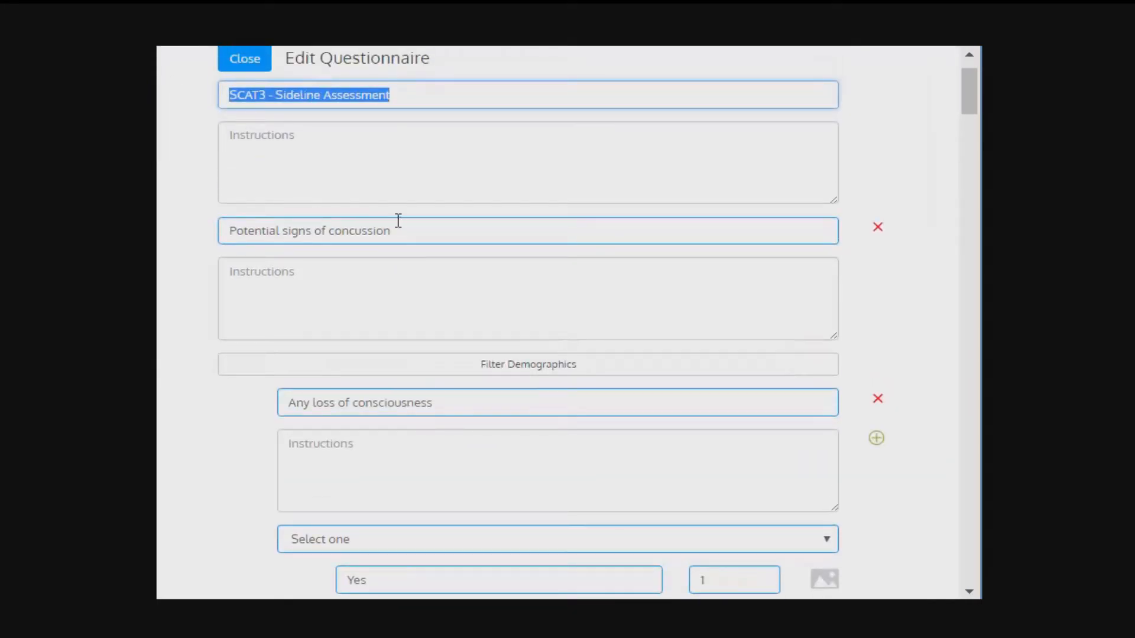
# Step: Examine the title and the demographic filter options of the Potential signs of concussion section
pyautogui.moveTo(398, 220); pyautogui.dragTo(159, 219)
pyautogui.scroll(-2, 268, 256)
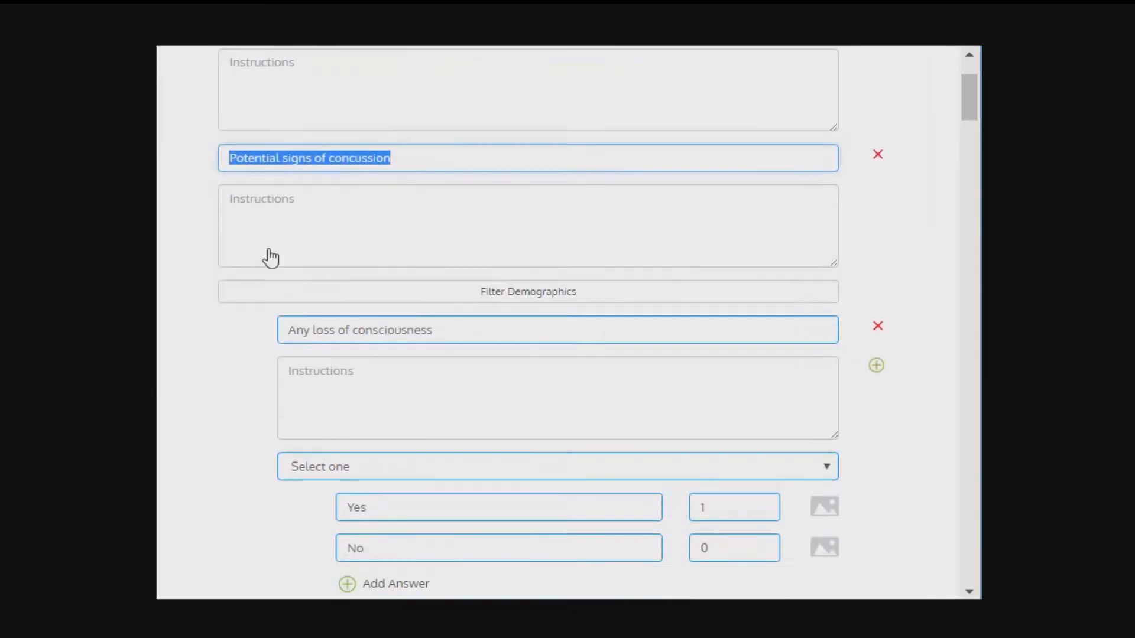
pyautogui.click(543, 260)
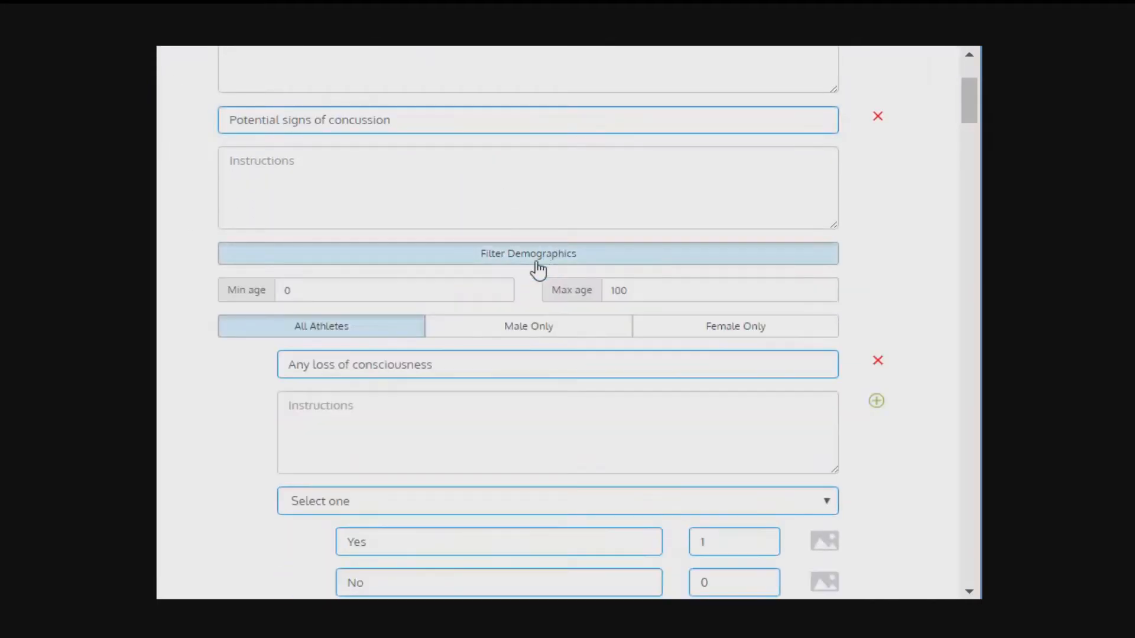
pyautogui.click(609, 260)
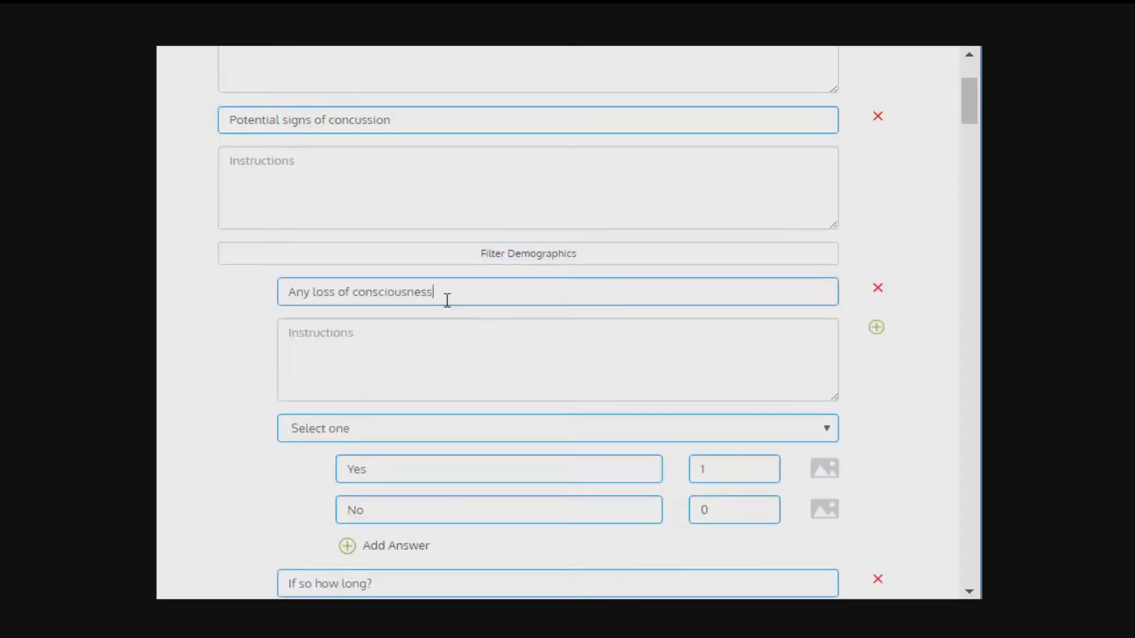
# Step: Examine the answer types, answers and scores of the Any loss of consciousness question and look through the rest of the questionnaire
pyautogui.moveTo(446, 294); pyautogui.dragTo(178, 299)
pyautogui.click(432, 427)
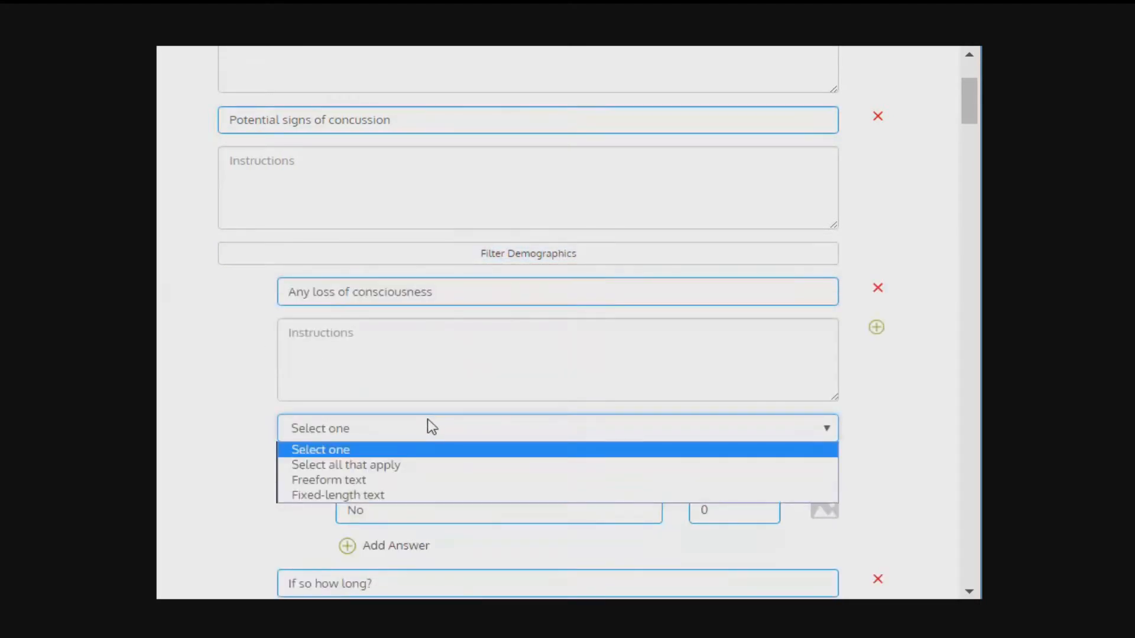
pyautogui.click(432, 427)
pyautogui.click(405, 469)
pyautogui.click(407, 506)
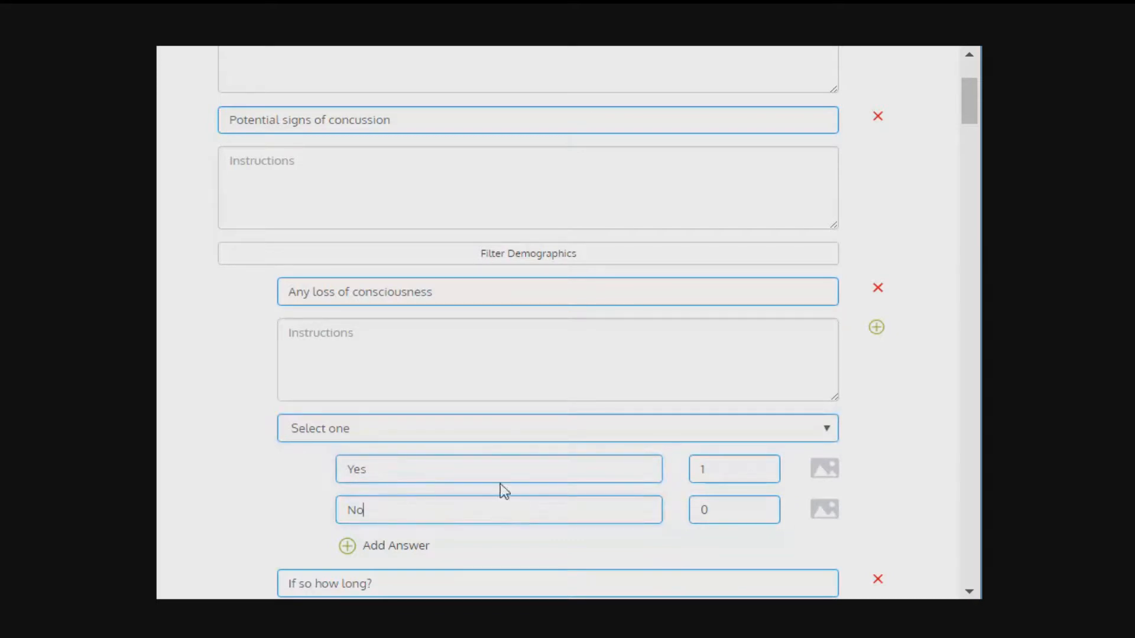
pyautogui.click(722, 471)
pyautogui.scroll(-2, 719, 471)
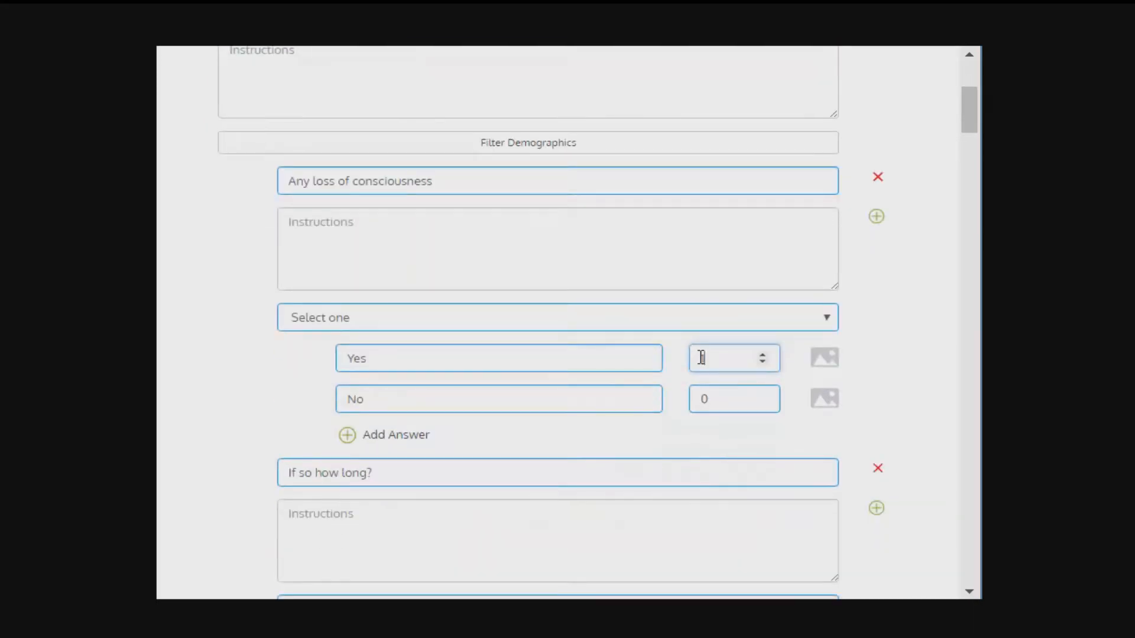
pyautogui.moveTo(967, 130); pyautogui.dragTo(979, 482)
pyautogui.moveTo(976, 437); pyautogui.dragTo(976, 560)
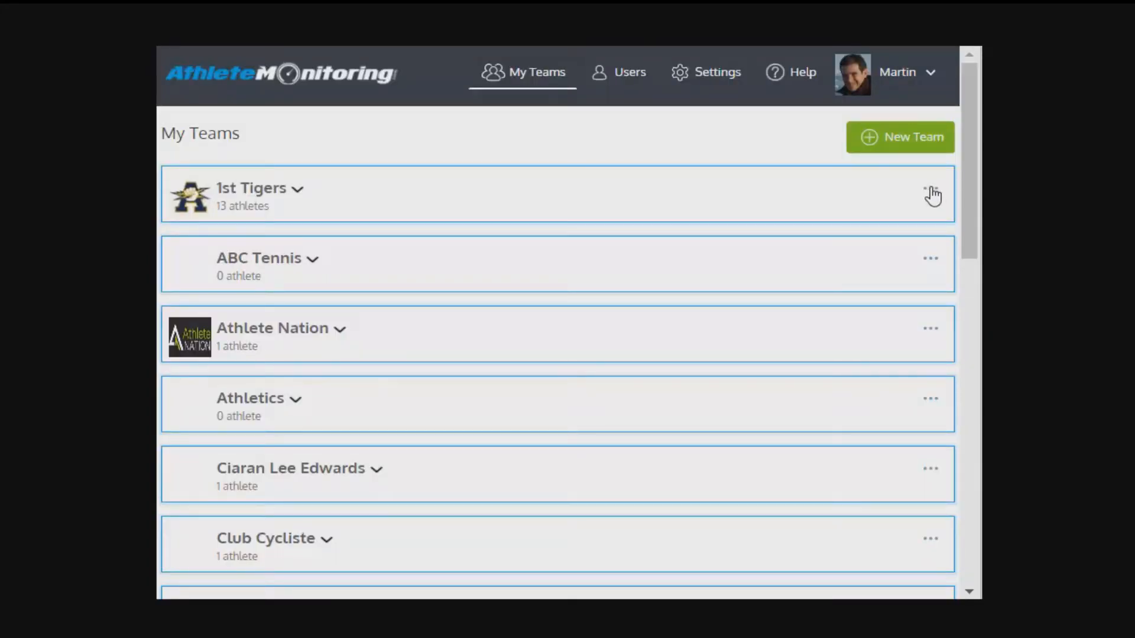
# Step: Open the Team Settings of the 1st Tigers team
pyautogui.click(931, 193)
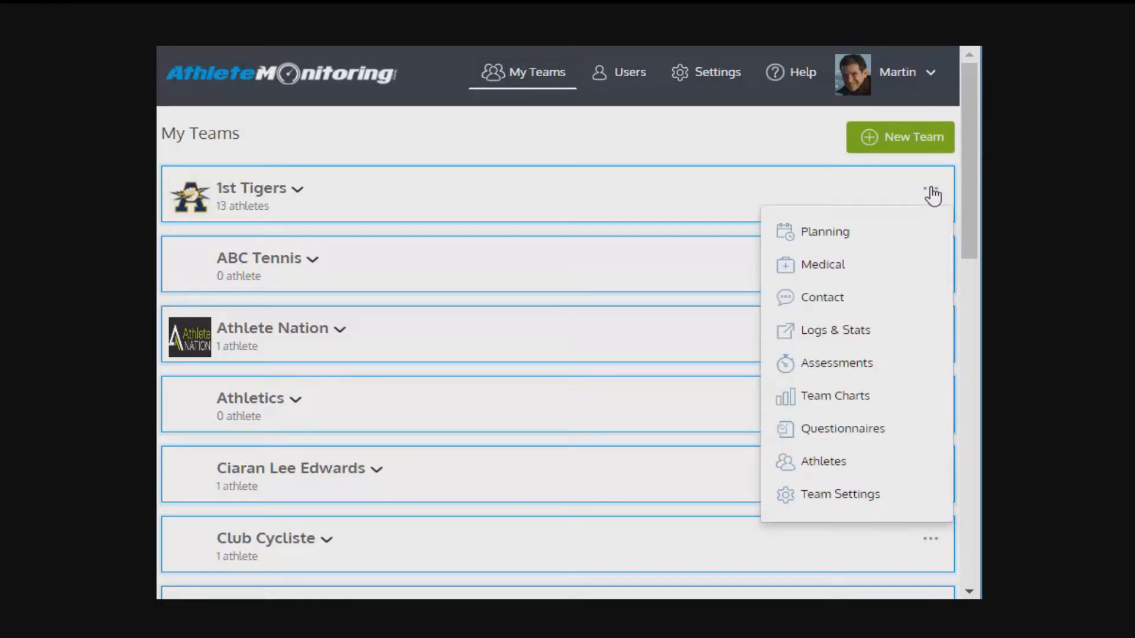
pyautogui.click(837, 499)
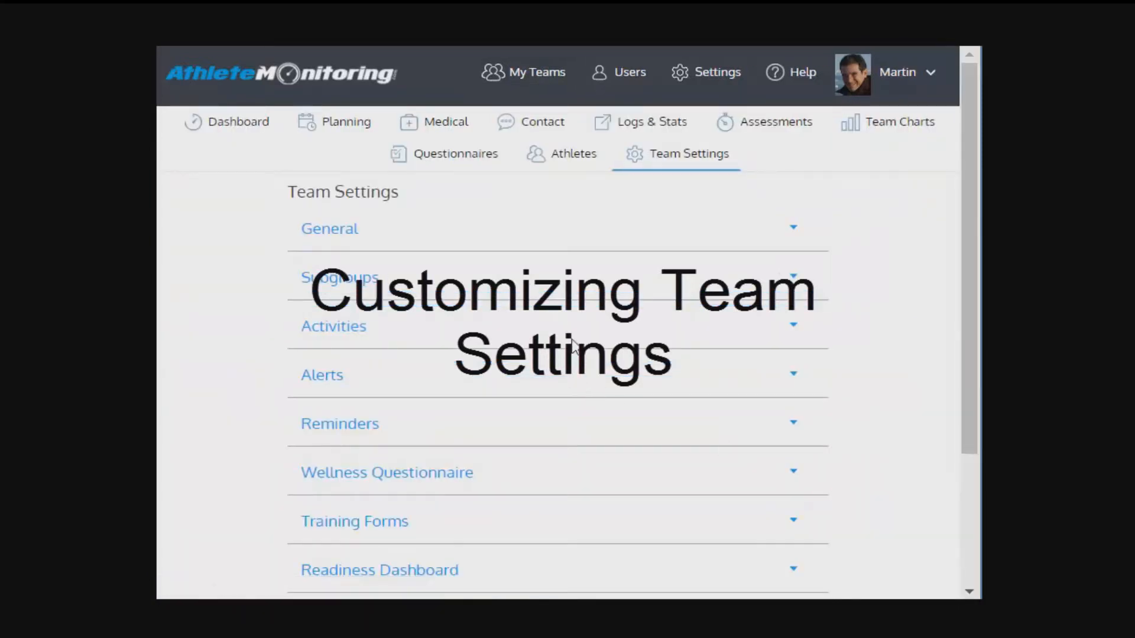
pyautogui.scroll(-1, 574, 331)
pyautogui.scroll(-1, 574, 331)
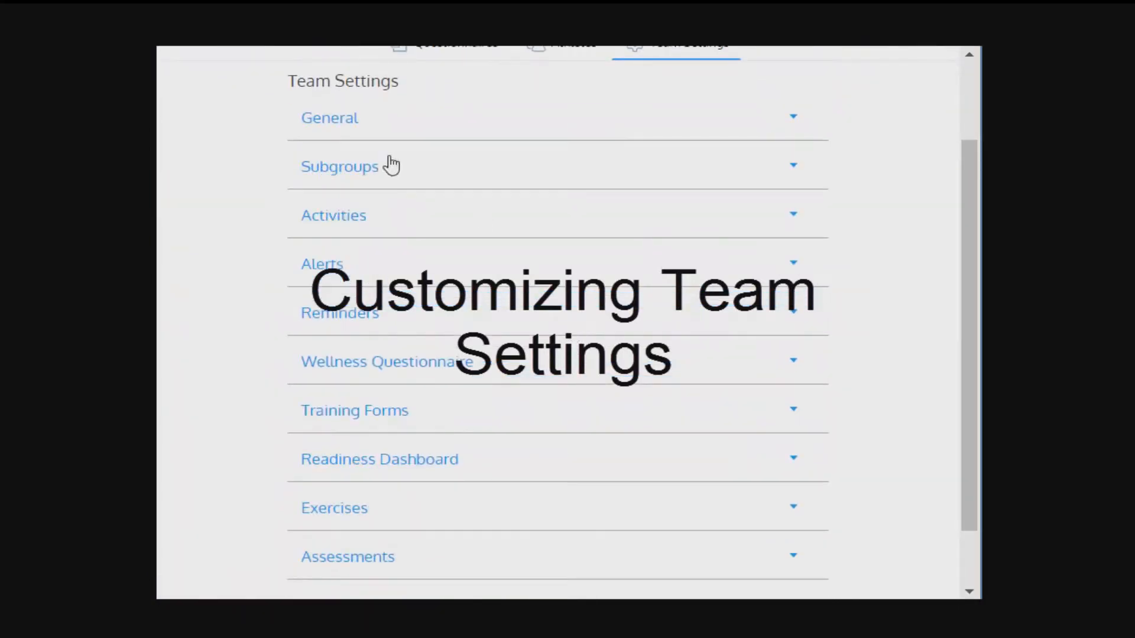
# Step: In the team's General settings, enable the Incidents/Injury Tracking module for athletes
pyautogui.click(331, 130)
pyautogui.scroll(-2, 862, 266)
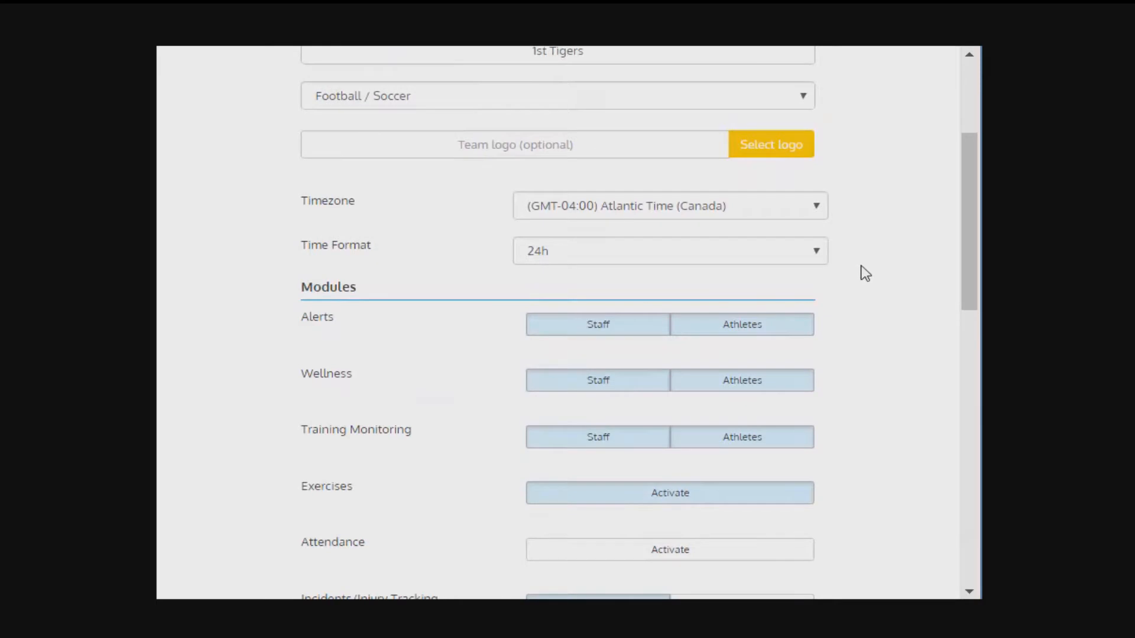
pyautogui.scroll(-2, 871, 312)
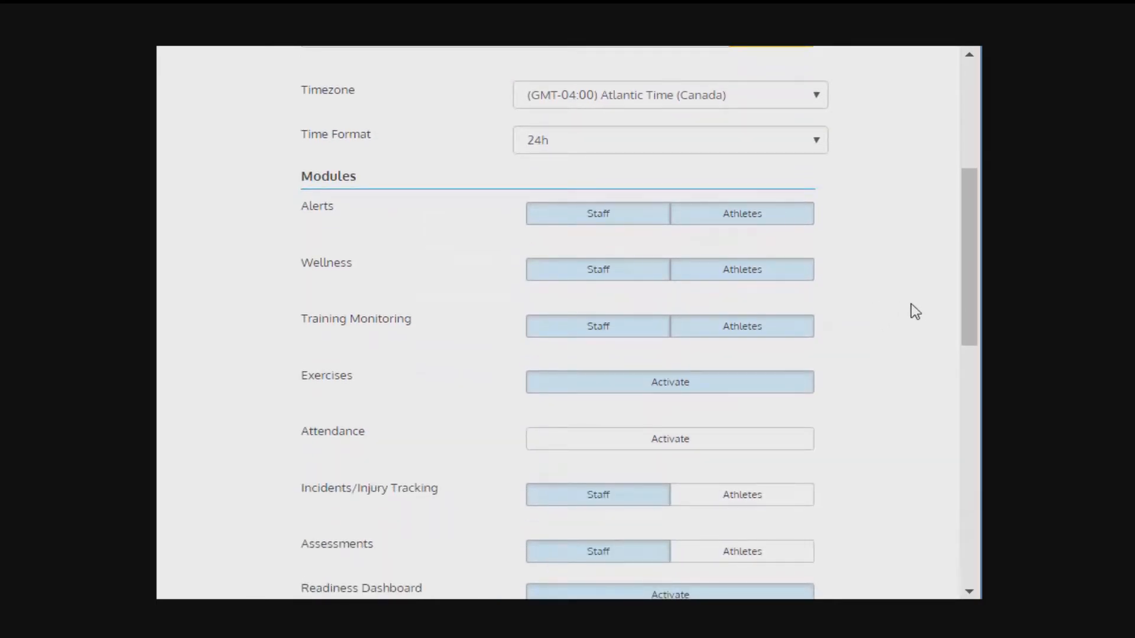
pyautogui.scroll(-2, 890, 311)
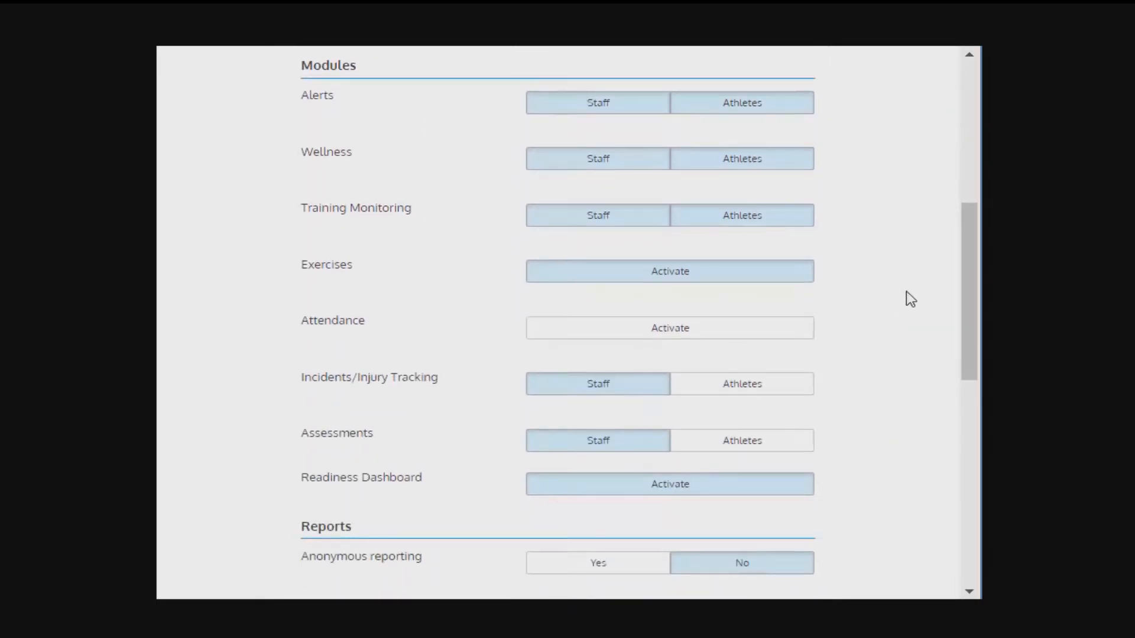
pyautogui.click(761, 392)
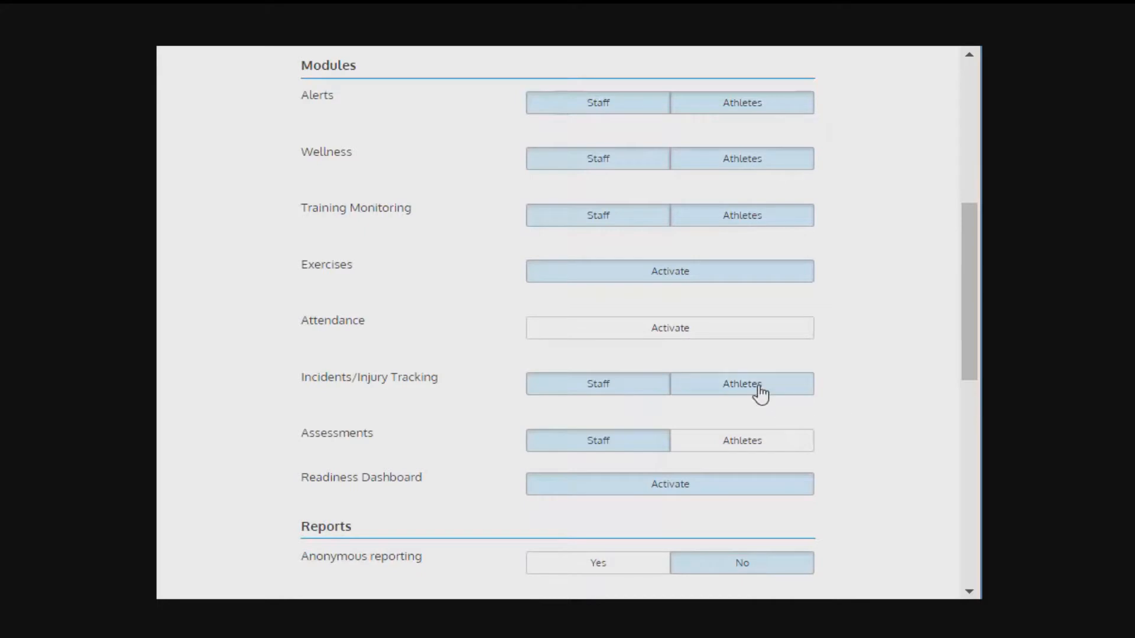
# Step: Add a blank entry to the team's Subgroups and place the cursor in its name field
pyautogui.scroll(-5, 384, 382)
pyautogui.click(392, 395)
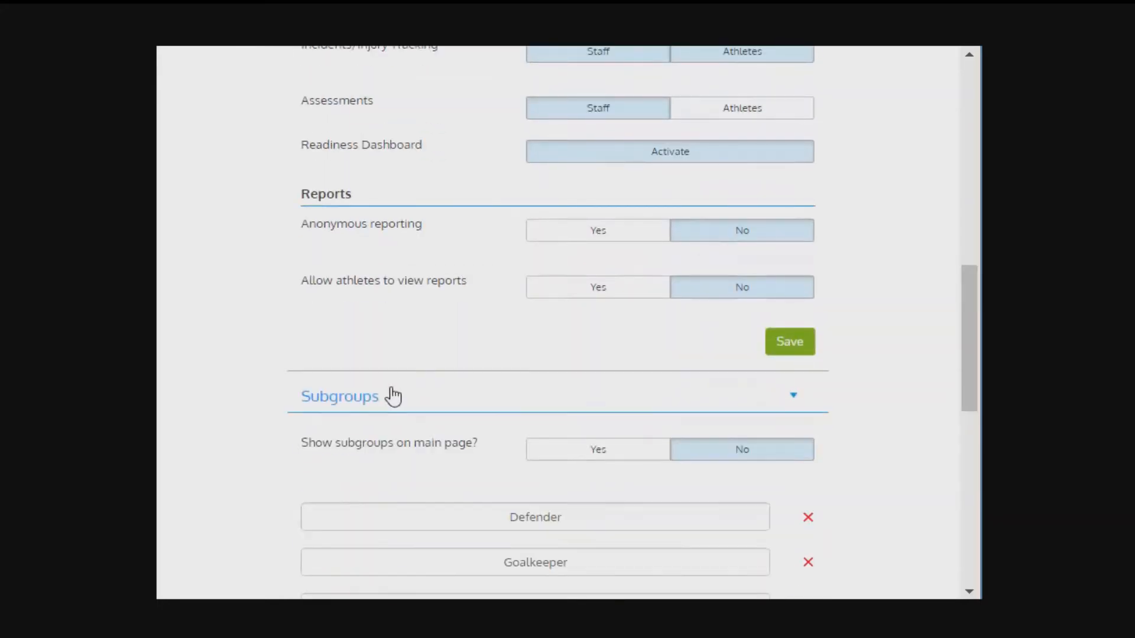
pyautogui.scroll(-3, 416, 286)
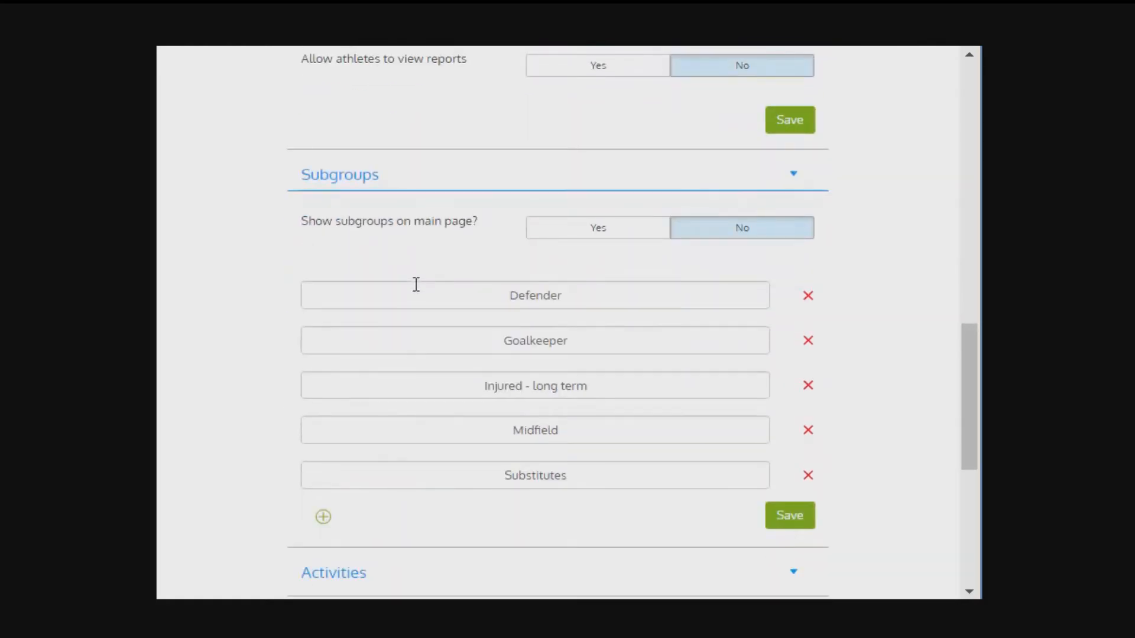
pyautogui.click(322, 517)
pyautogui.click(477, 528)
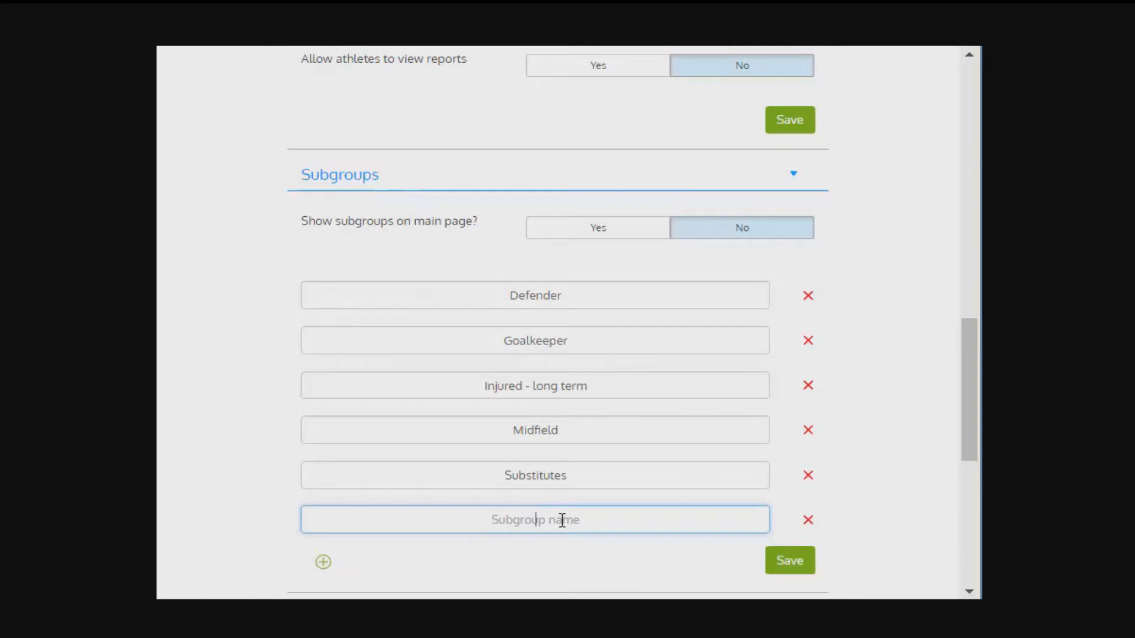
# Step: Show the team's Activities settings and expand the Football/Soccer activity
pyautogui.scroll(-3, 580, 519)
pyautogui.click(330, 401)
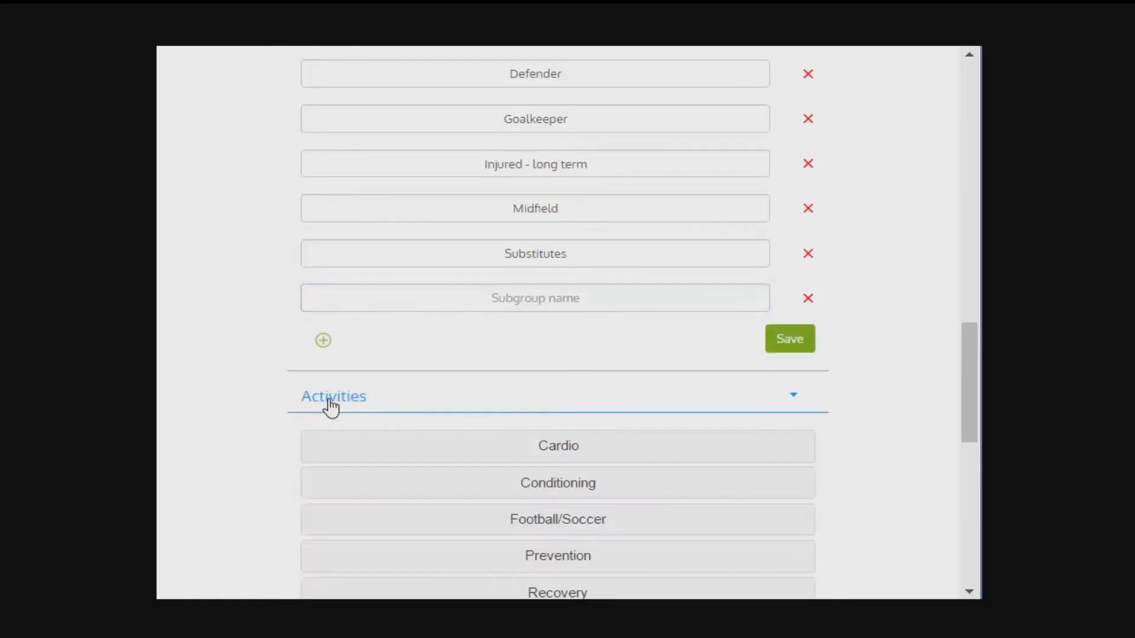
pyautogui.scroll(-2, 331, 408)
pyautogui.scroll(-3, 331, 408)
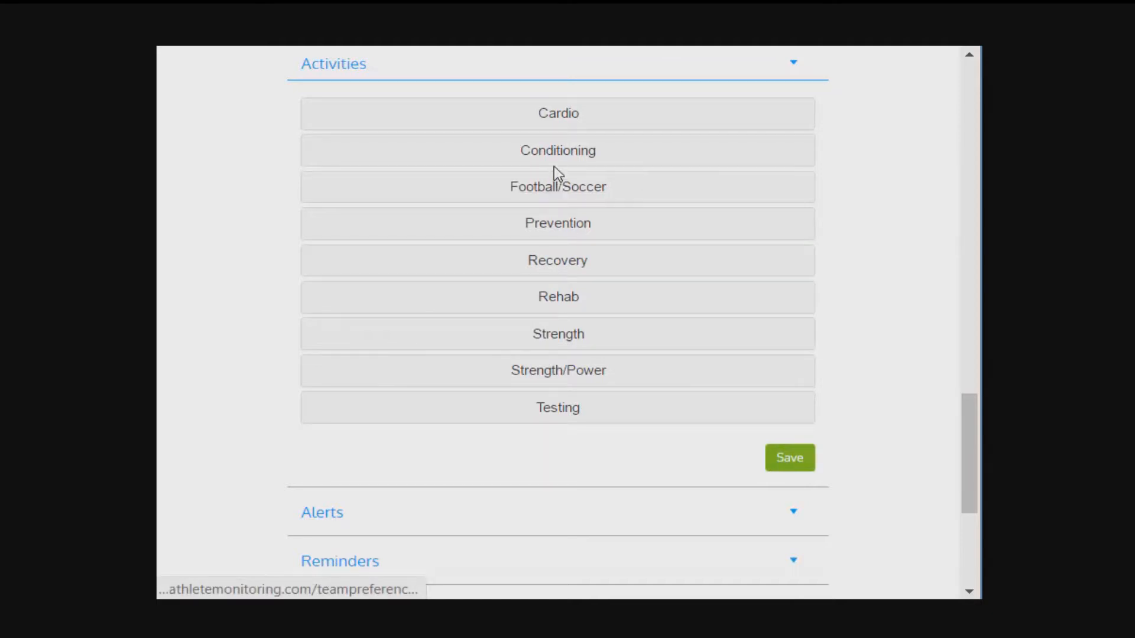
pyautogui.click(541, 188)
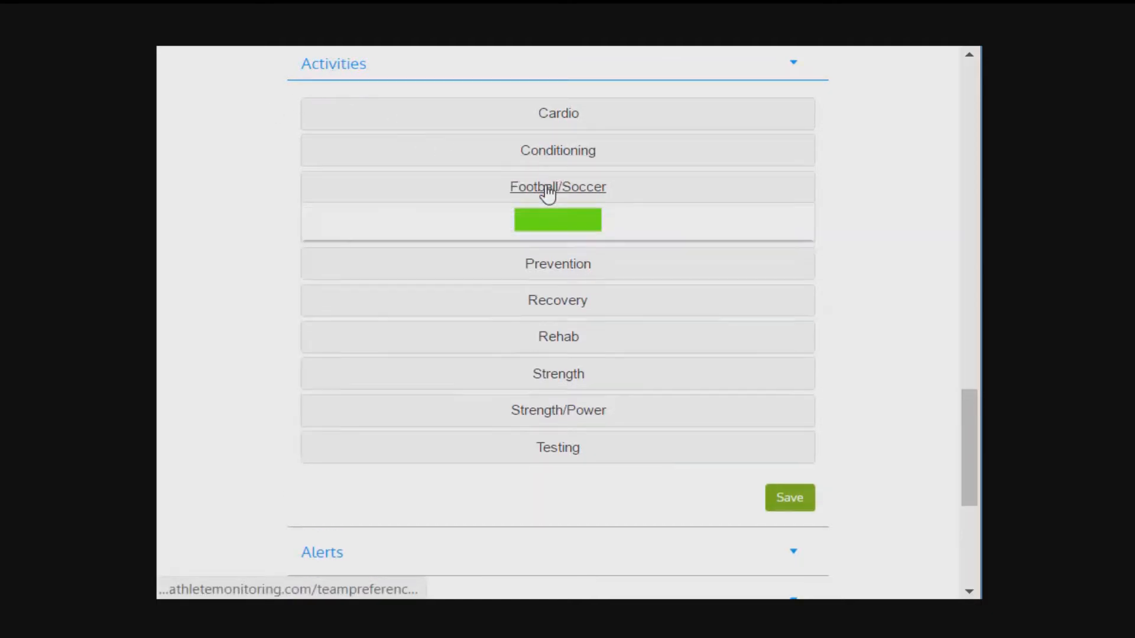
# Step: In Football/Soccer, deselect Tactics and both Team shape / set plays entries, and select Technique / skill practice, Training and Training (mix of formats)
pyautogui.scroll(-2, 656, 337)
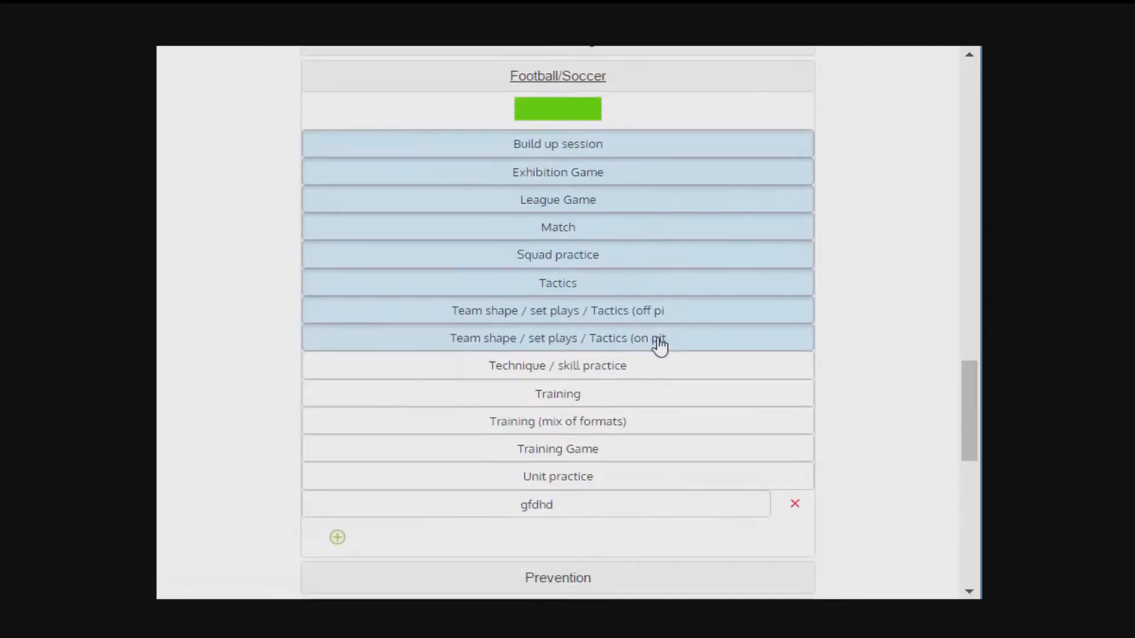
pyautogui.click(653, 338)
pyautogui.click(653, 311)
pyautogui.click(649, 287)
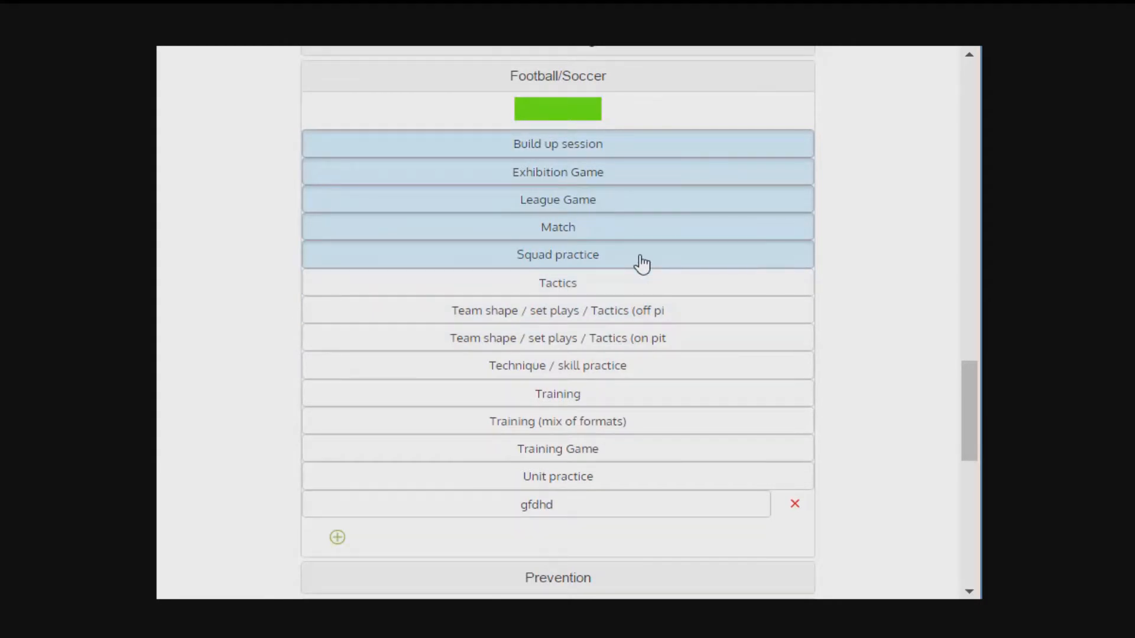
pyautogui.click(644, 368)
pyautogui.click(644, 393)
pyautogui.click(636, 423)
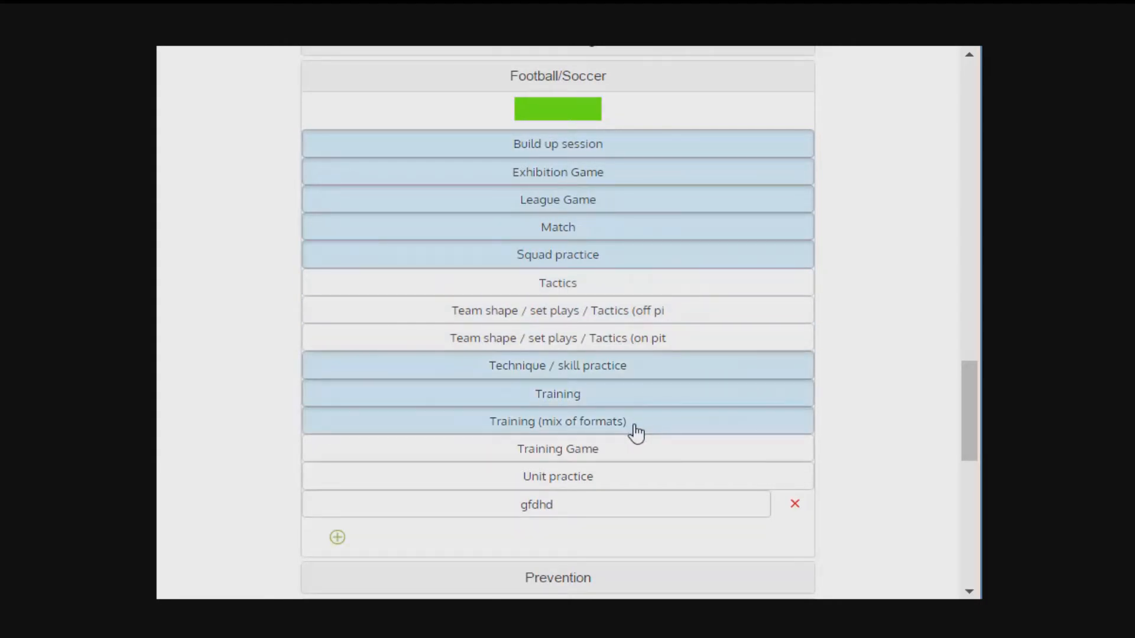
# Step: Open the form for adding a new activity under Football/Soccer and cancel it
pyautogui.scroll(-4, 637, 434)
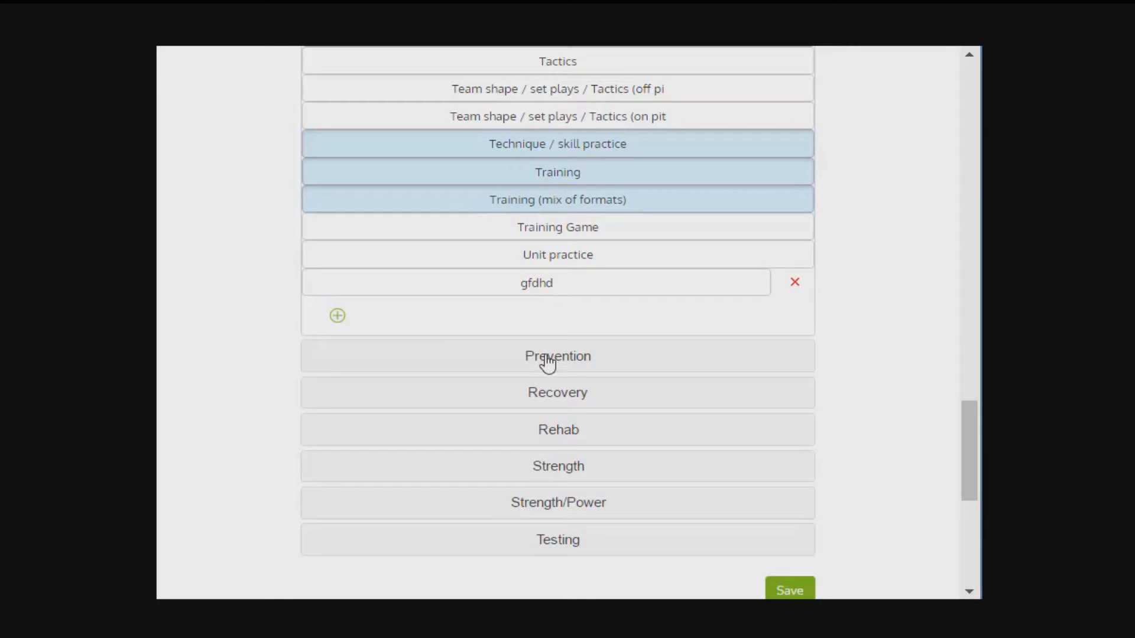
pyautogui.click(538, 261)
pyautogui.click(539, 258)
pyautogui.click(567, 226)
pyautogui.click(567, 225)
pyautogui.click(340, 320)
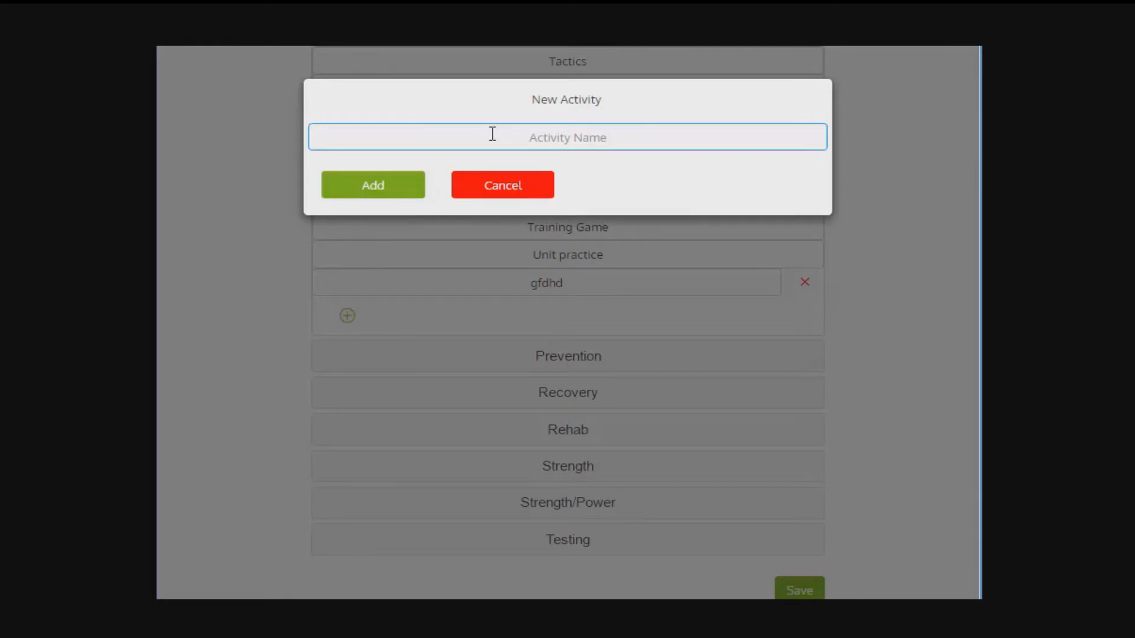
pyautogui.click(505, 188)
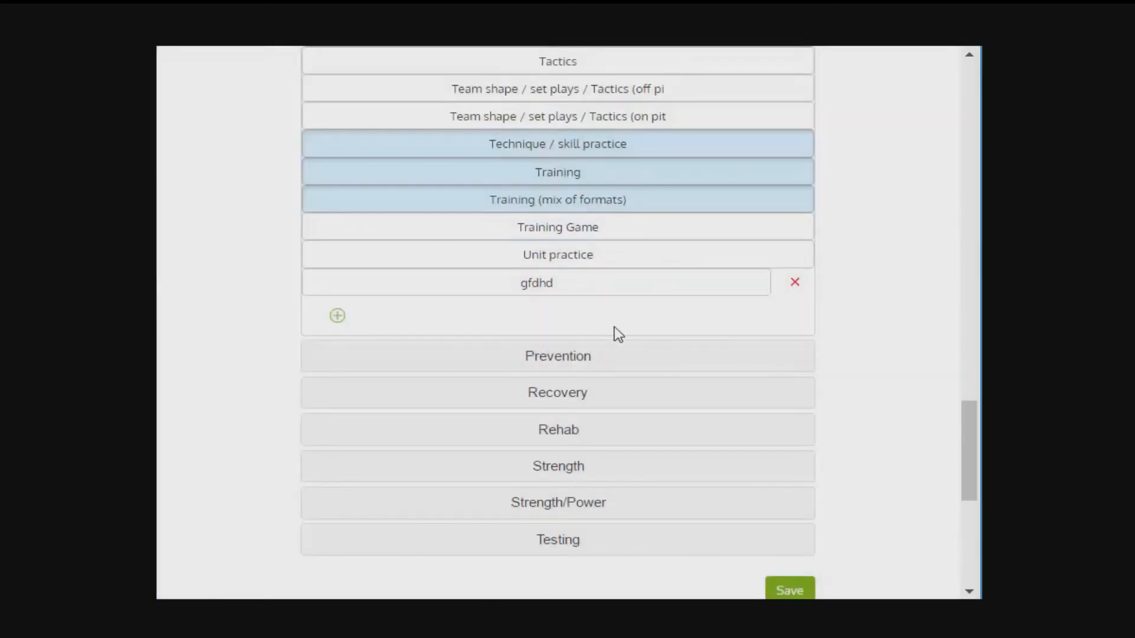
# Step: Expand the team's Alerts settings, try 08h30 as the alert summary schedule and settle on 09h00
pyautogui.scroll(-8, 614, 333)
pyautogui.click(358, 203)
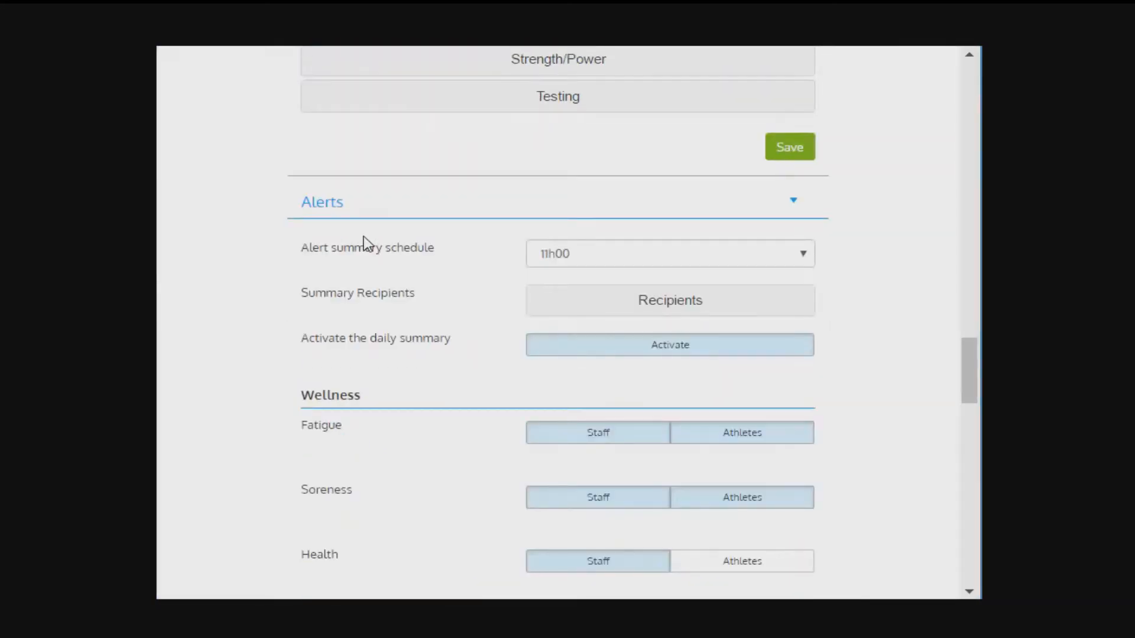
pyautogui.scroll(-1, 370, 240)
pyautogui.scroll(-2, 370, 241)
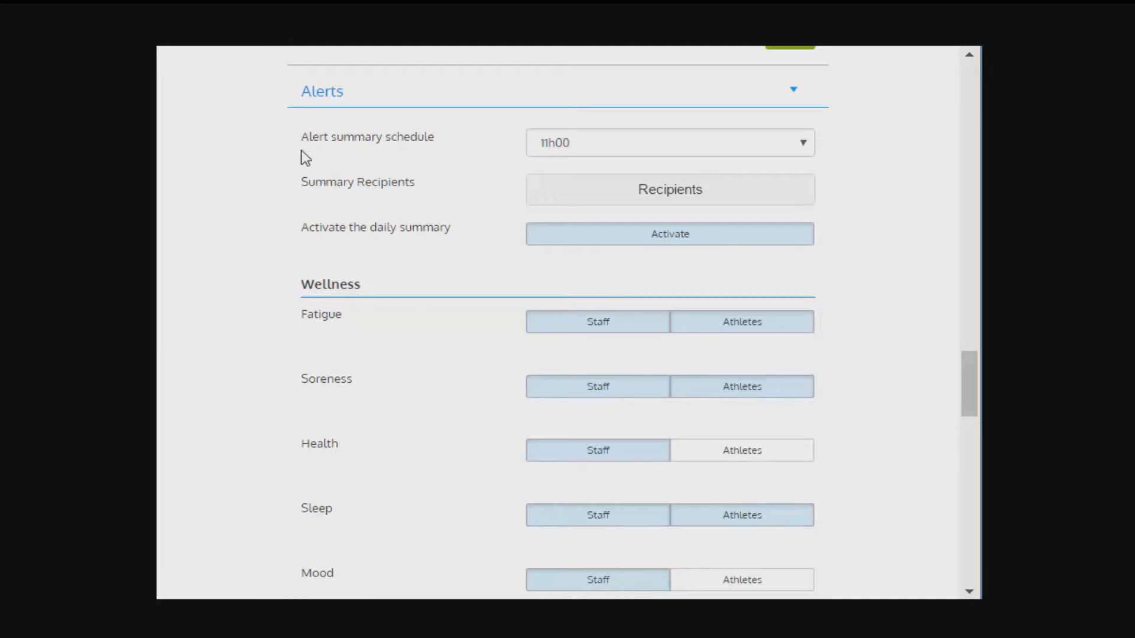
pyautogui.click(598, 149)
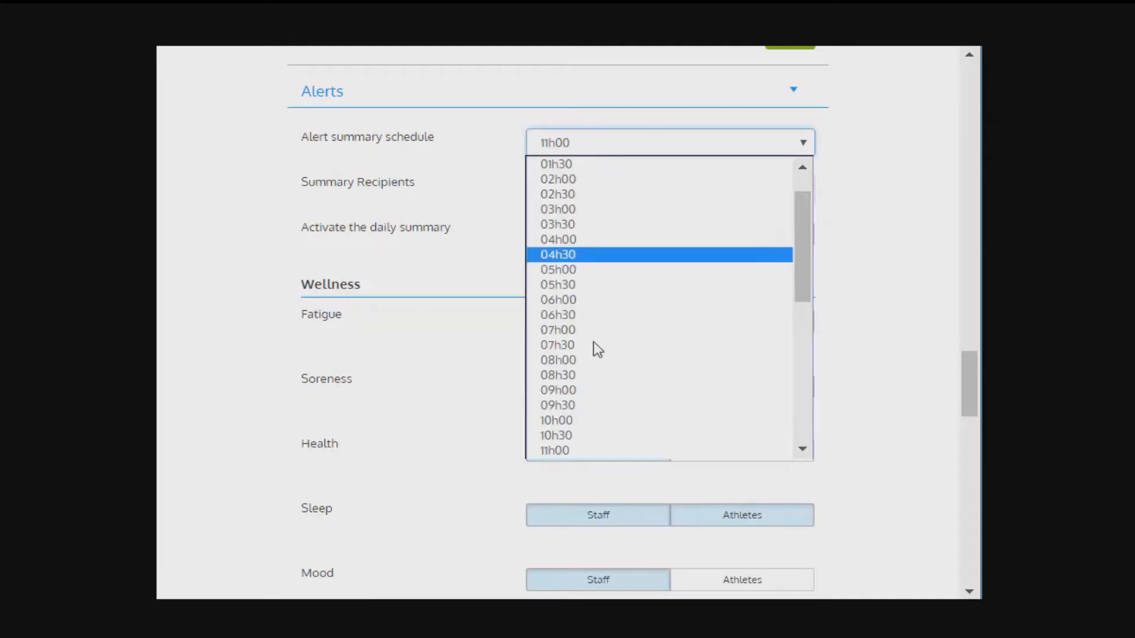
pyautogui.click(587, 379)
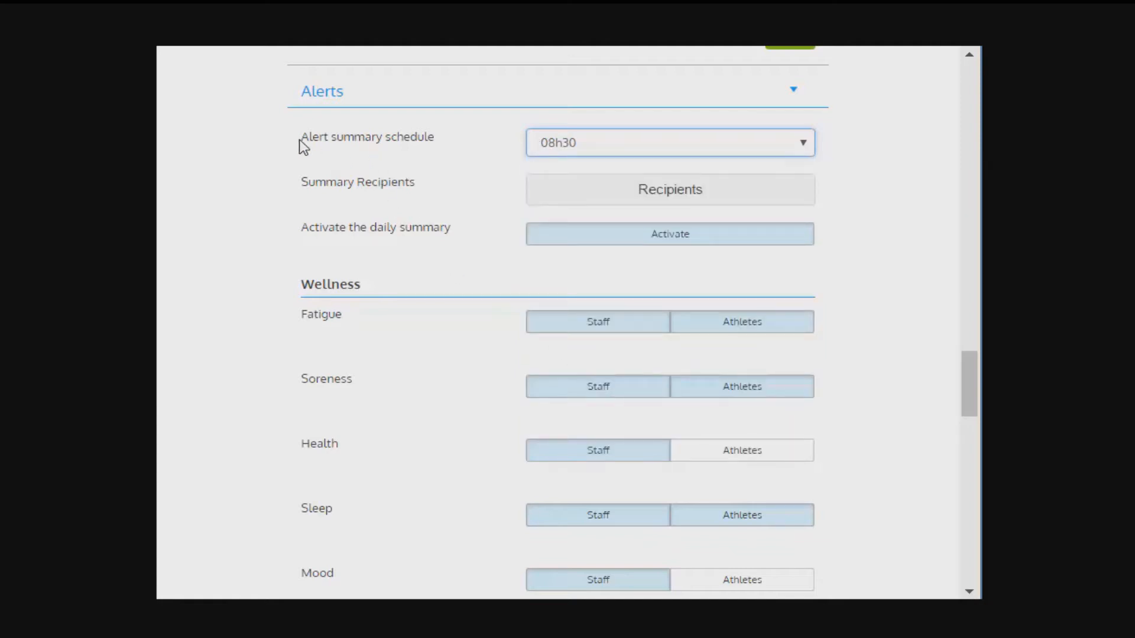
pyautogui.moveTo(303, 140); pyautogui.dragTo(413, 140)
pyautogui.click(318, 143)
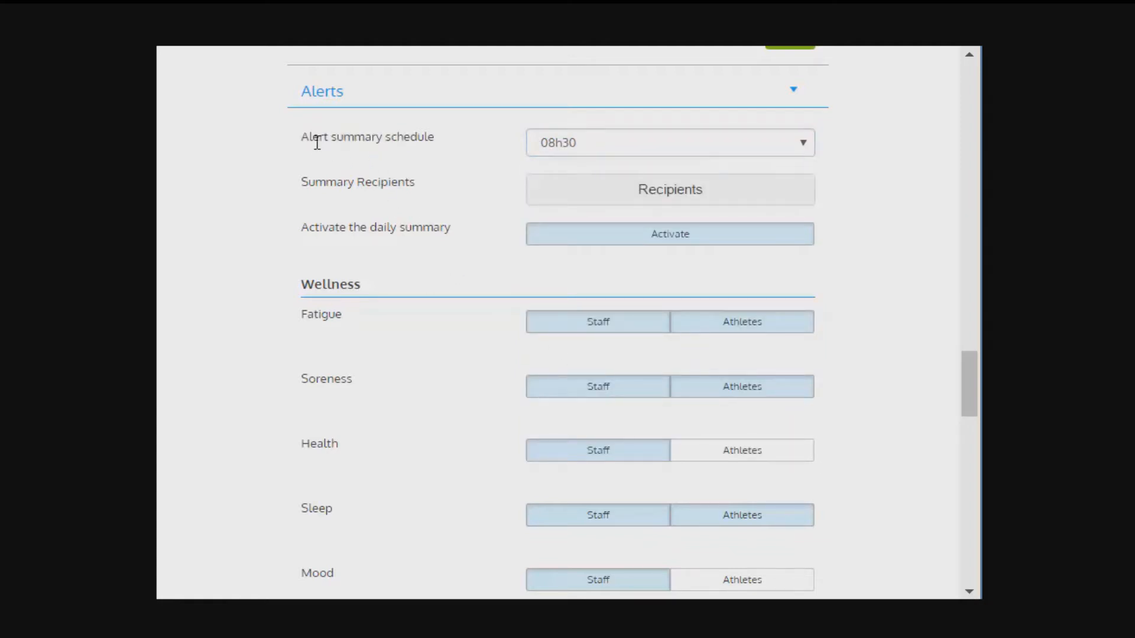
pyautogui.click(604, 142)
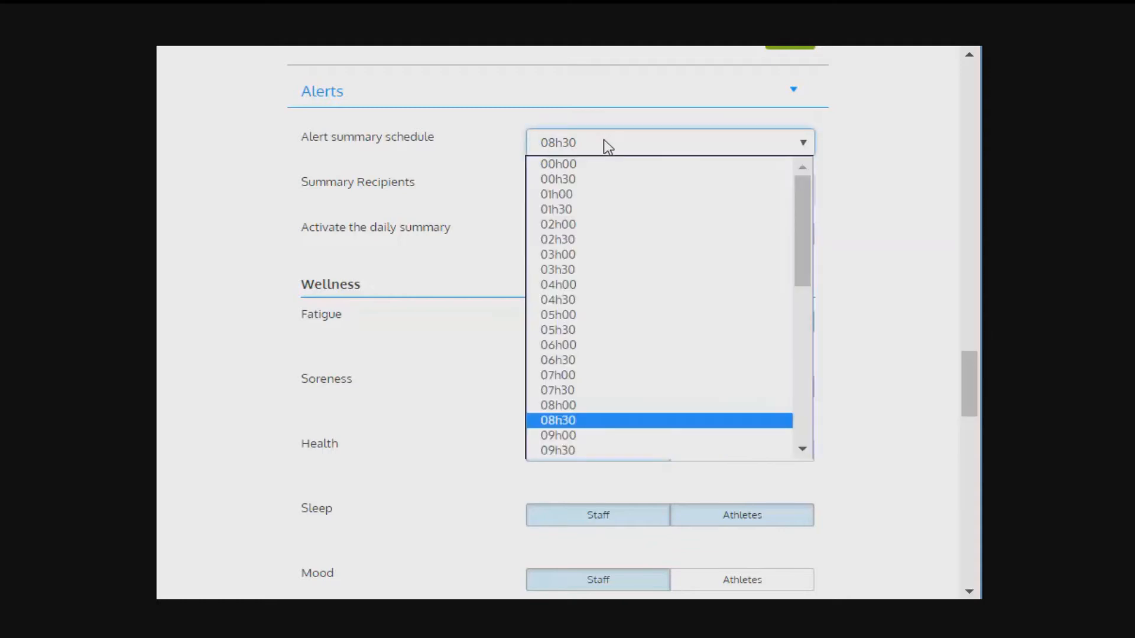
pyautogui.click(552, 441)
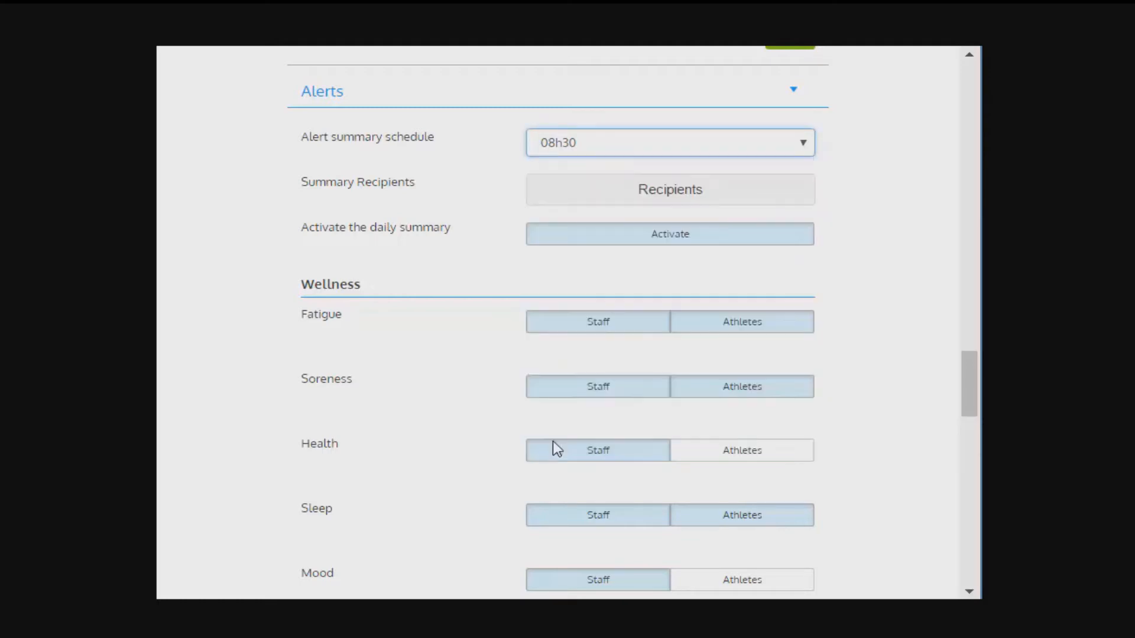
# Step: Expand the alert Summary Recipients and add the third, fourth and sixth people in the list
pyautogui.click(692, 192)
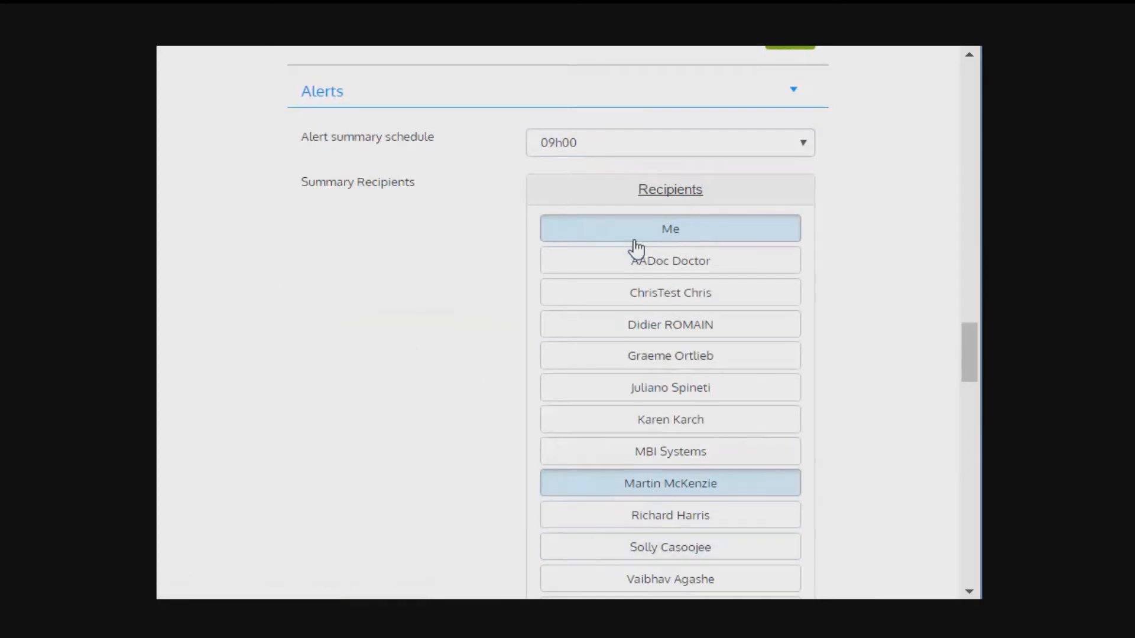
pyautogui.click(695, 382)
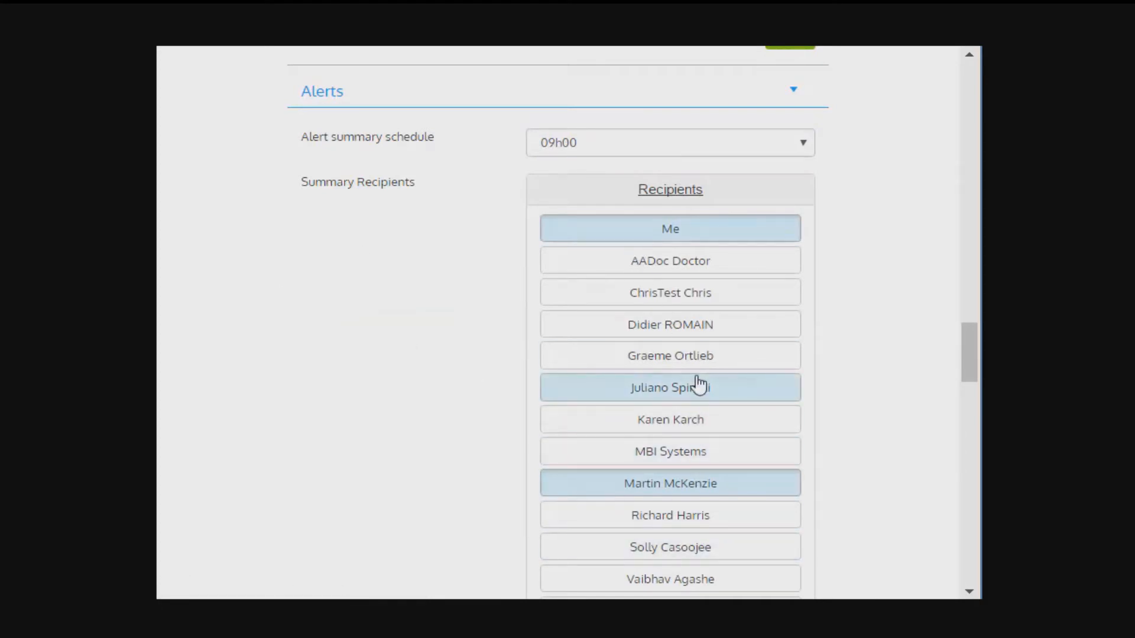
pyautogui.click(652, 329)
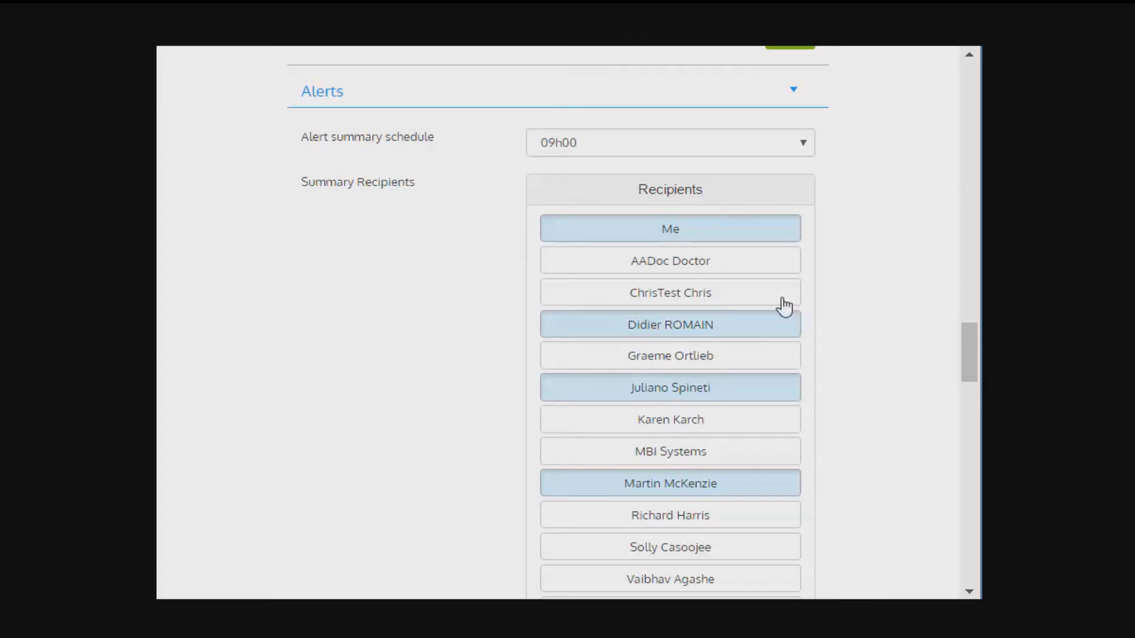
pyautogui.click(702, 299)
pyautogui.scroll(-5, 375, 352)
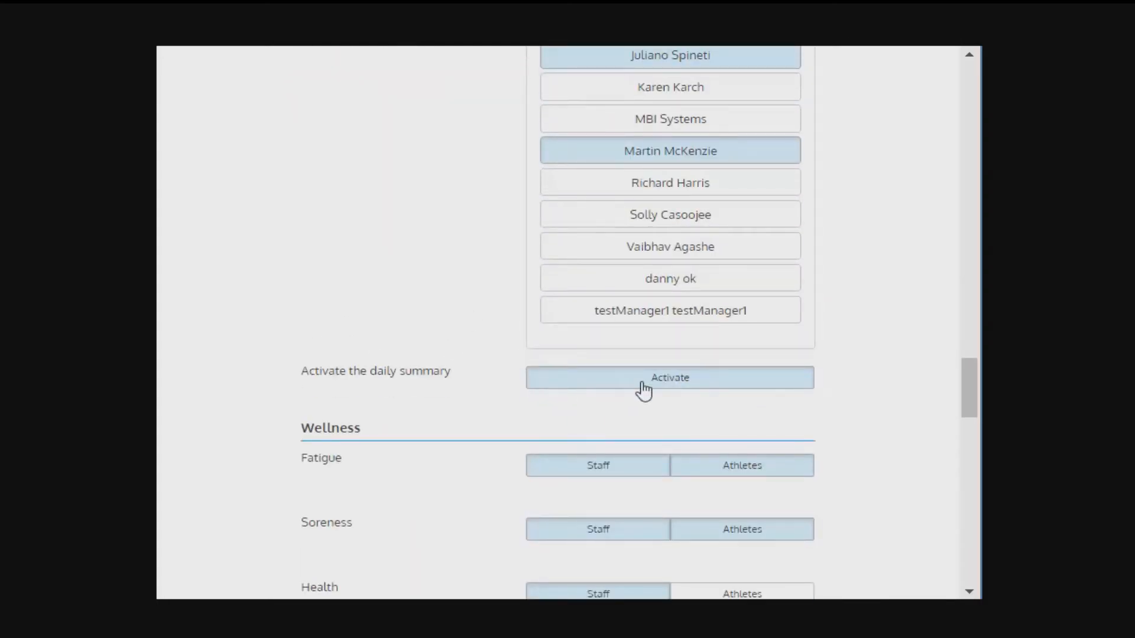
pyautogui.scroll(5, 621, 331)
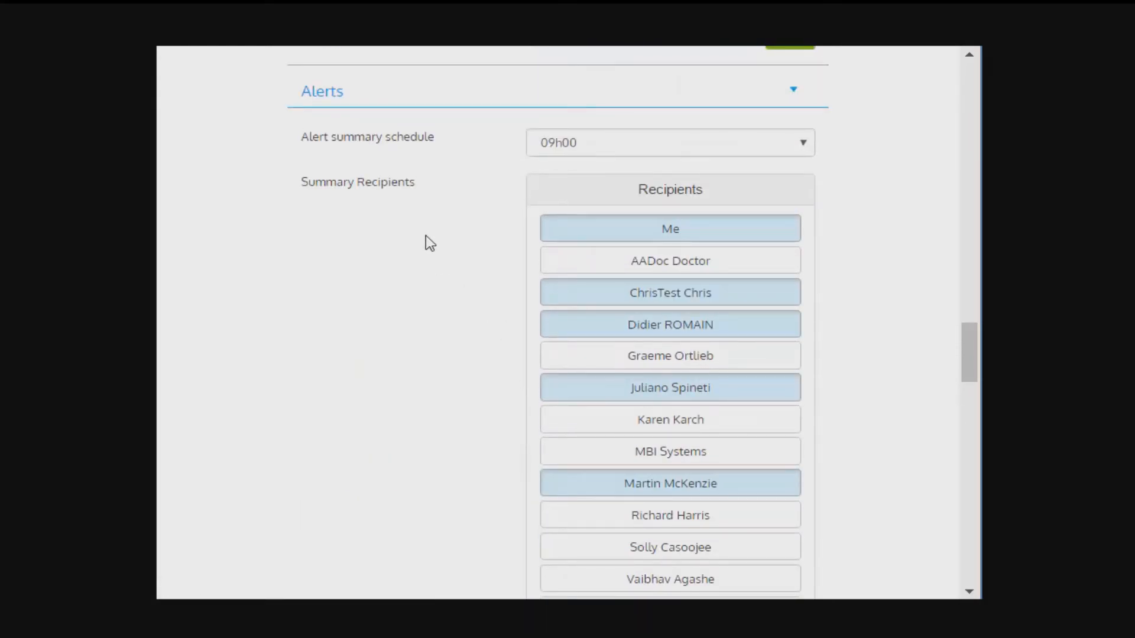
# Step: Turn off the Fatigue wellness alert for both Staff and Athletes
pyautogui.scroll(-3, 428, 242)
pyautogui.scroll(-5, 425, 236)
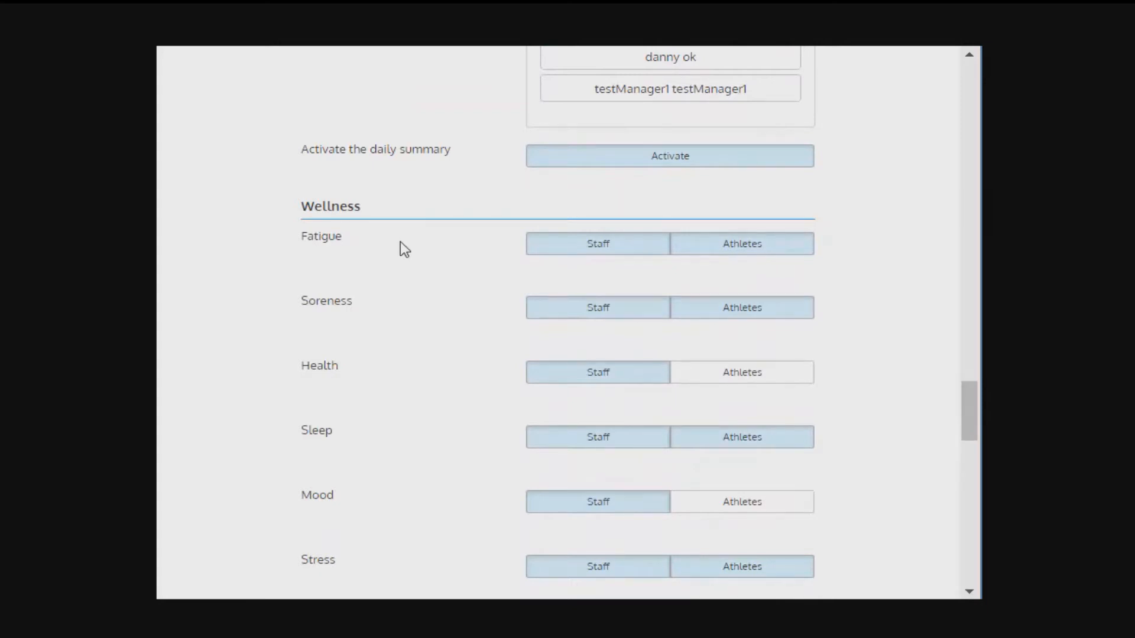
pyautogui.scroll(-2, 399, 248)
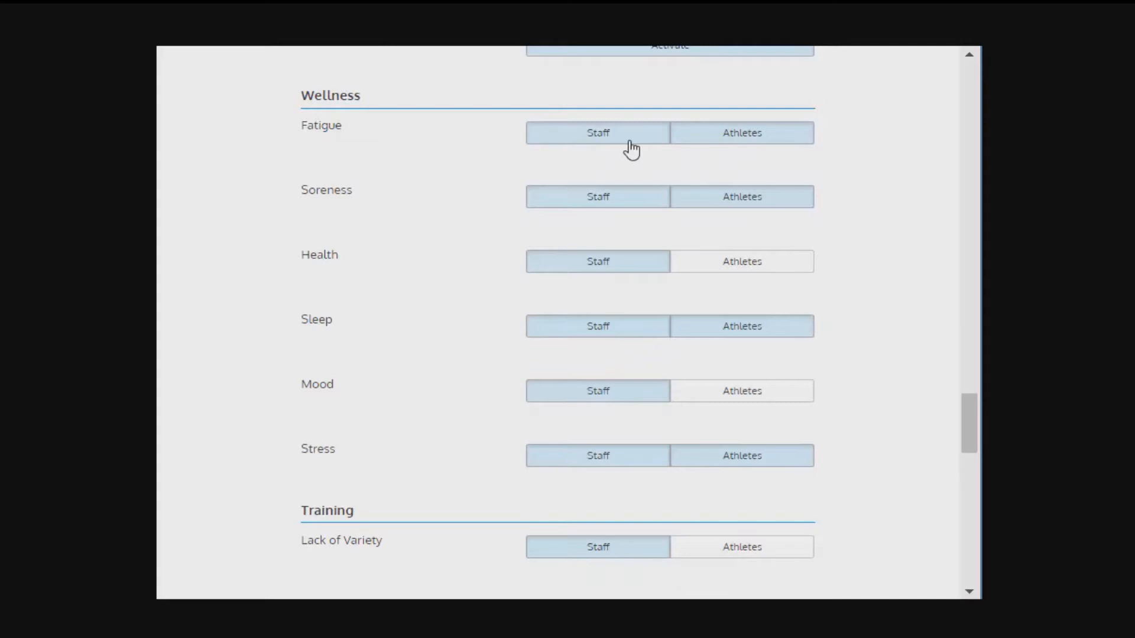
pyautogui.click(608, 138)
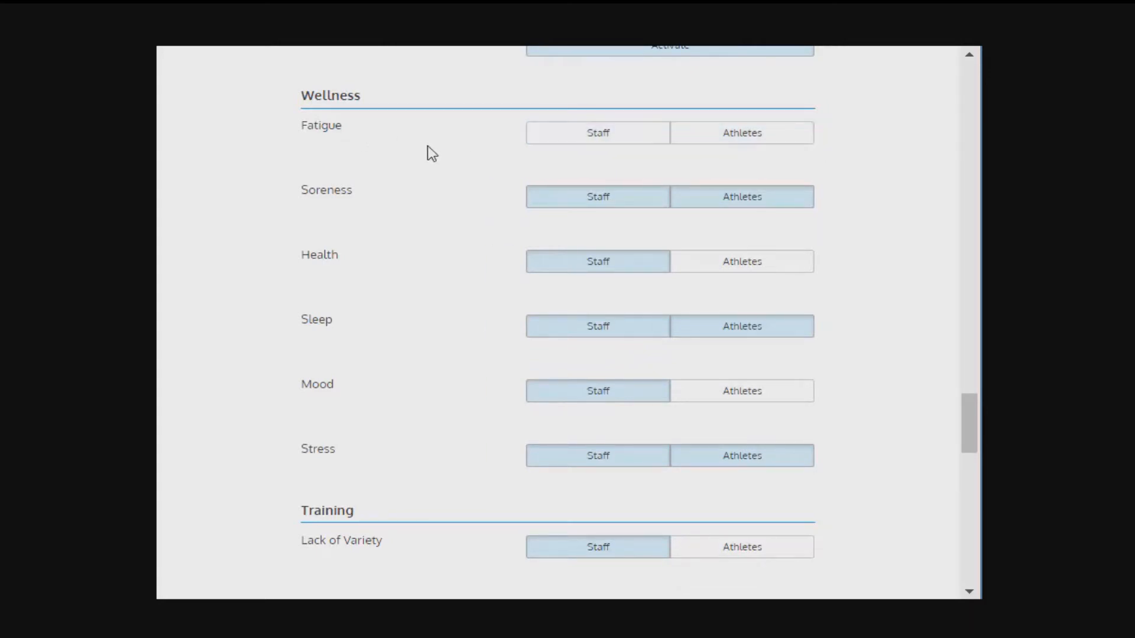
pyautogui.scroll(4, 338, 142)
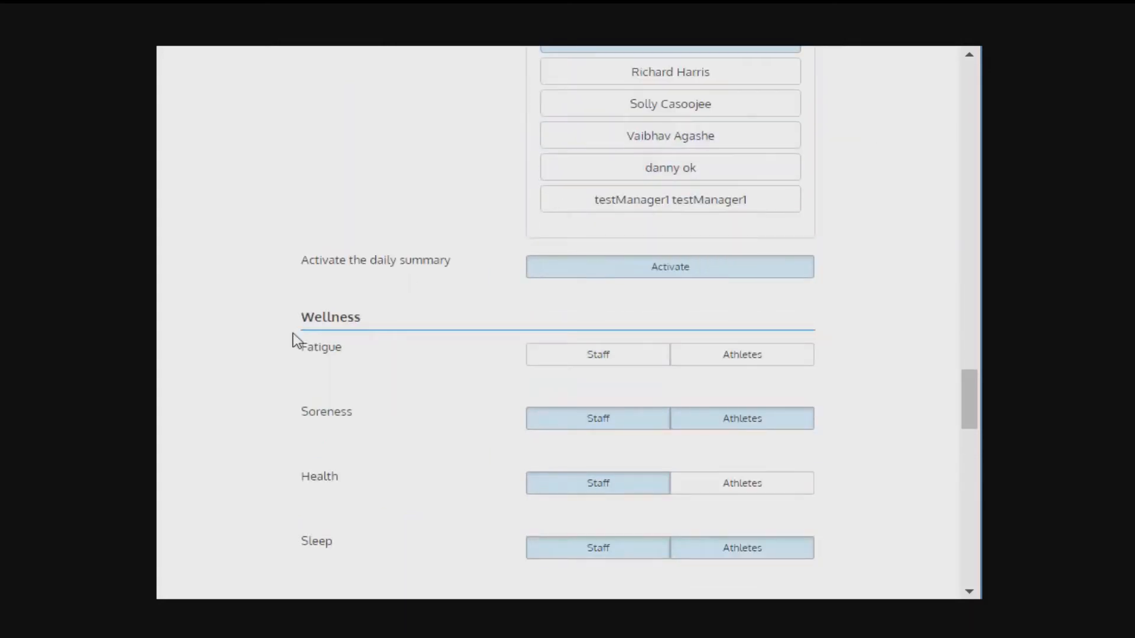
pyautogui.scroll(-2, 320, 347)
pyautogui.moveTo(344, 234); pyautogui.dragTo(316, 236)
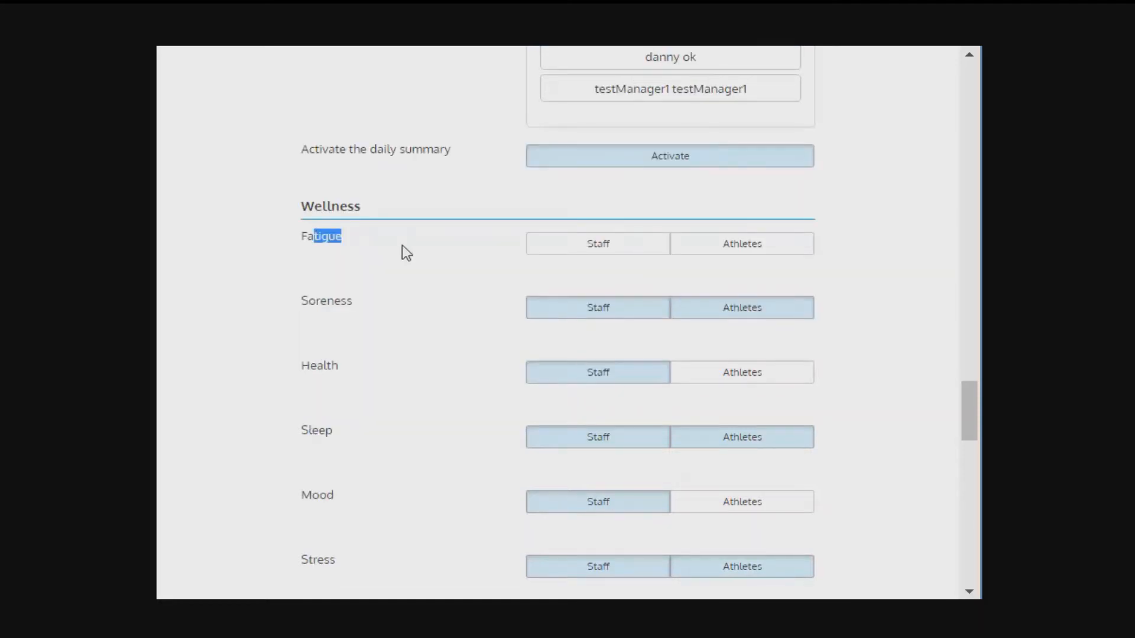
pyautogui.click(402, 245)
# Step: Examine the Training alerts, including weekly training hours versus player's age, week-to-week load change and Monotony
pyautogui.scroll(-8, 414, 253)
pyautogui.scroll(-2, 413, 253)
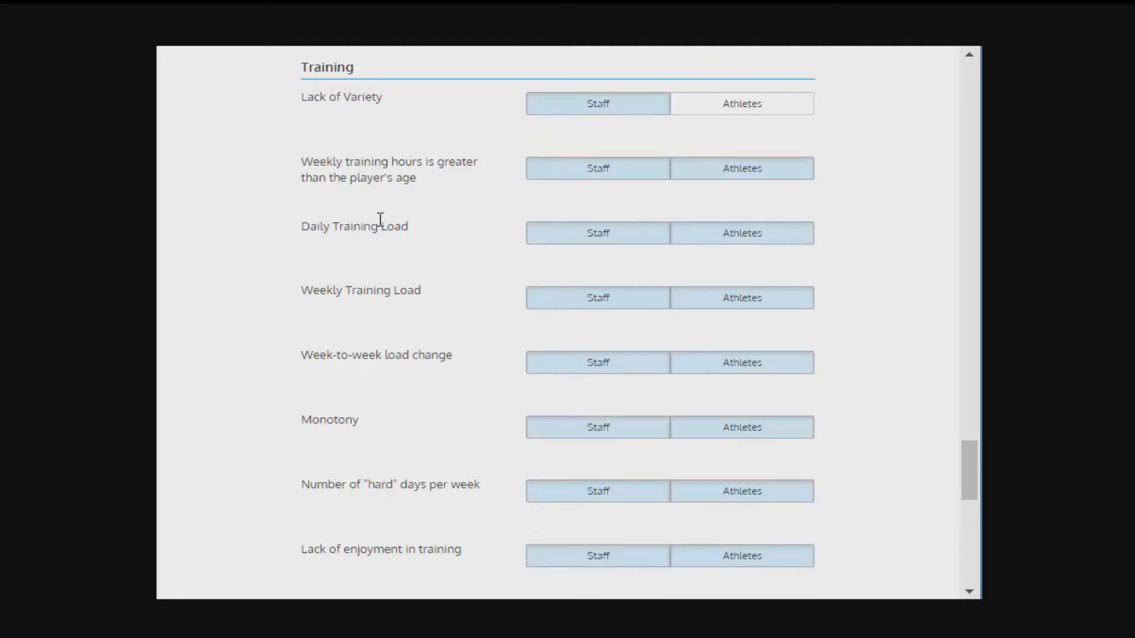
pyautogui.moveTo(304, 161)
pyautogui.mouseDown()
pyautogui.moveTo(387, 165)
pyautogui.moveTo(311, 171)
pyautogui.mouseUp()
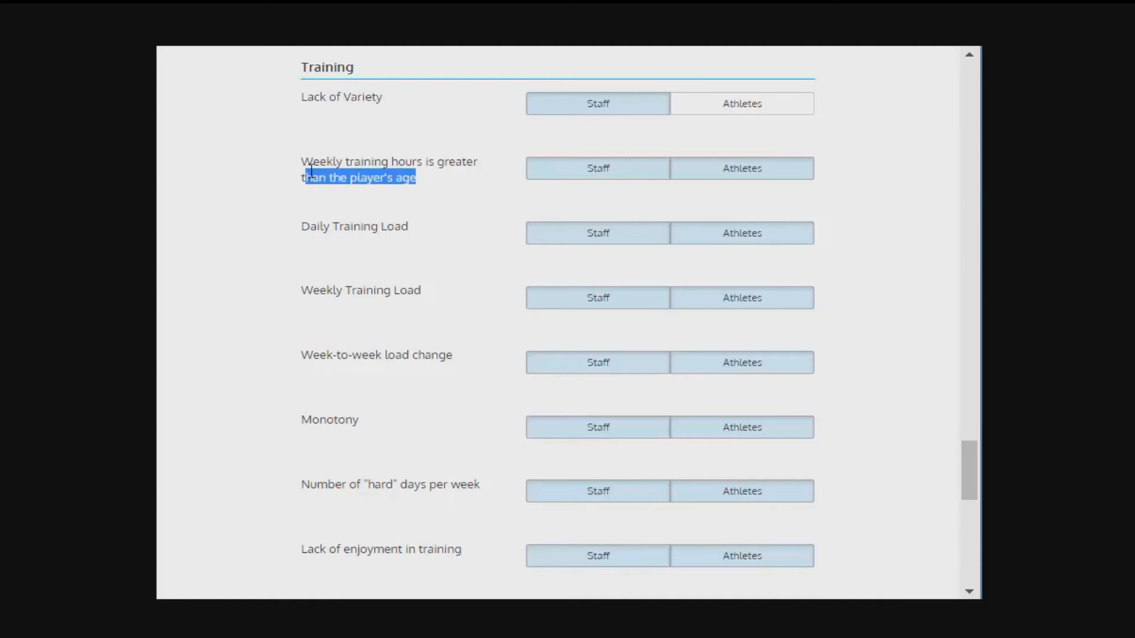
pyautogui.click(369, 166)
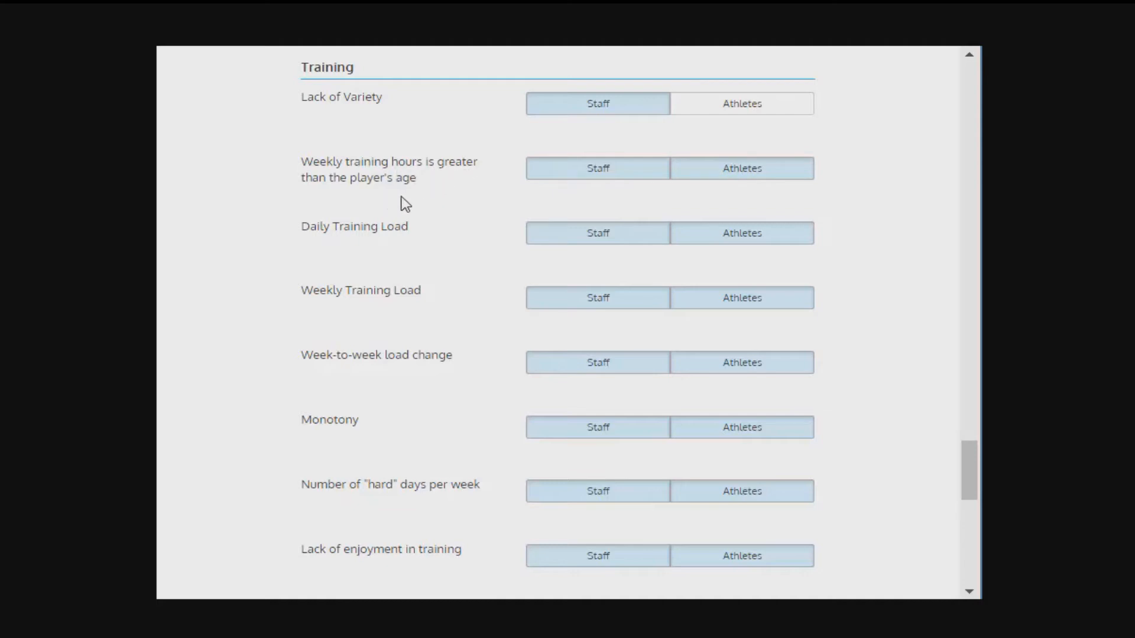
pyautogui.scroll(-2, 463, 256)
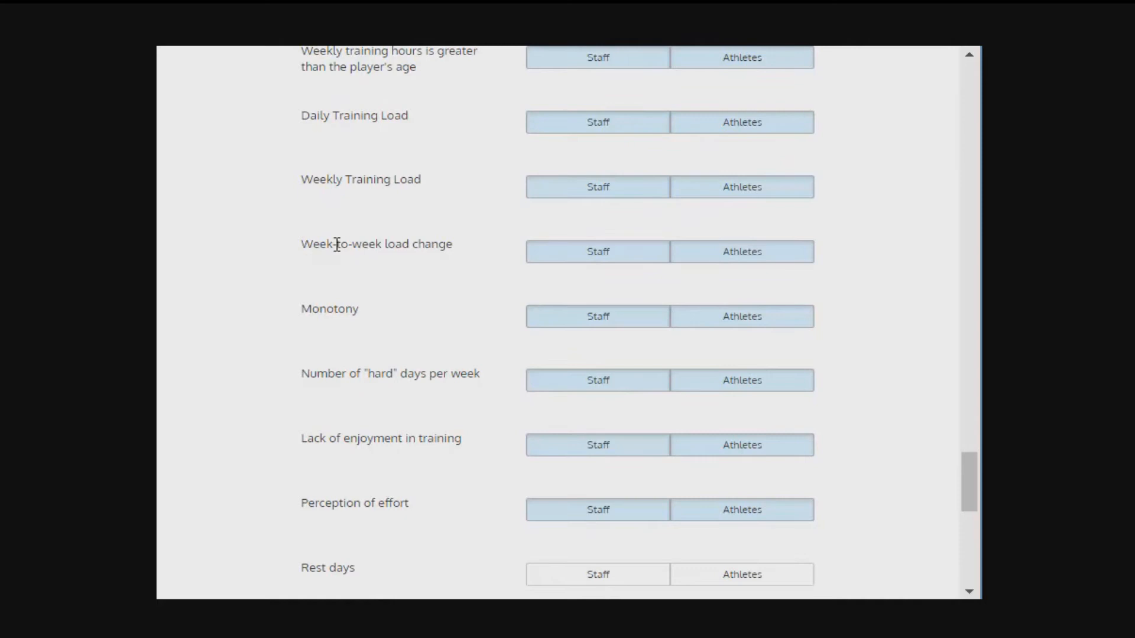
pyautogui.moveTo(304, 246); pyautogui.dragTo(467, 253)
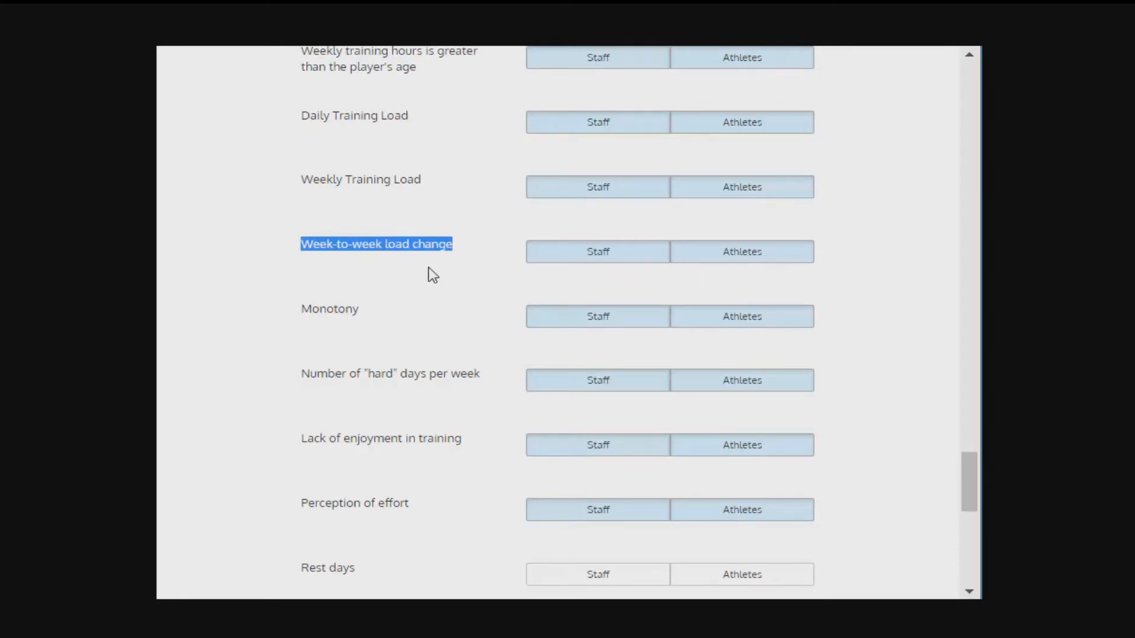
pyautogui.click(415, 315)
pyautogui.moveTo(345, 310); pyautogui.dragTo(390, 337)
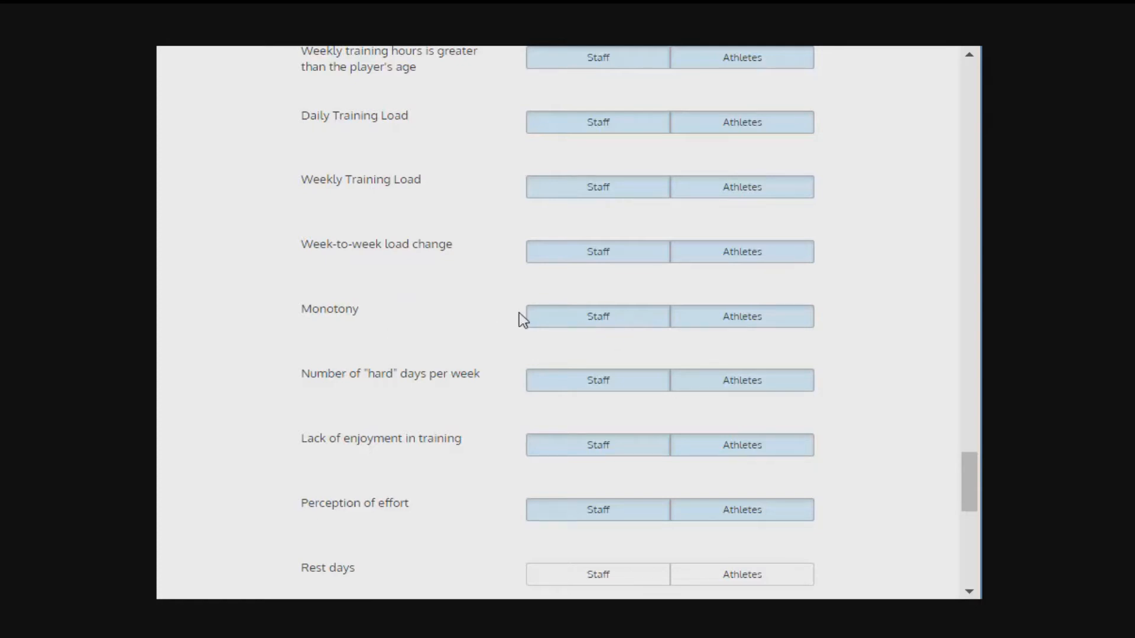
# Step: Enable the Rest days training alert for both Staff and Athletes
pyautogui.scroll(-3, 508, 298)
pyautogui.click(659, 360)
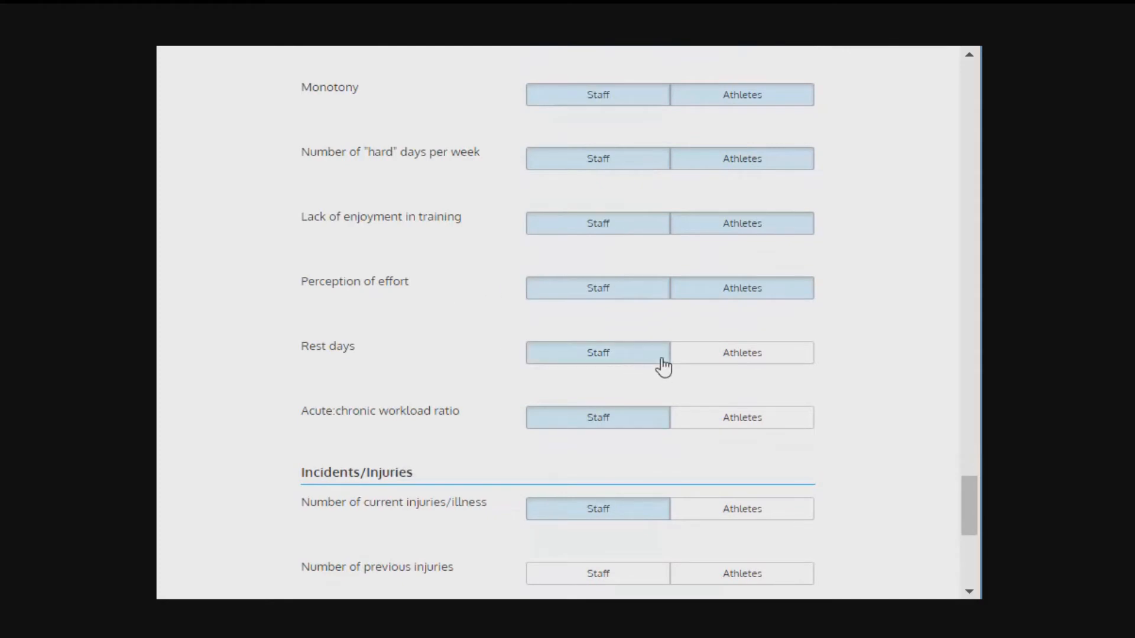
pyautogui.click(765, 360)
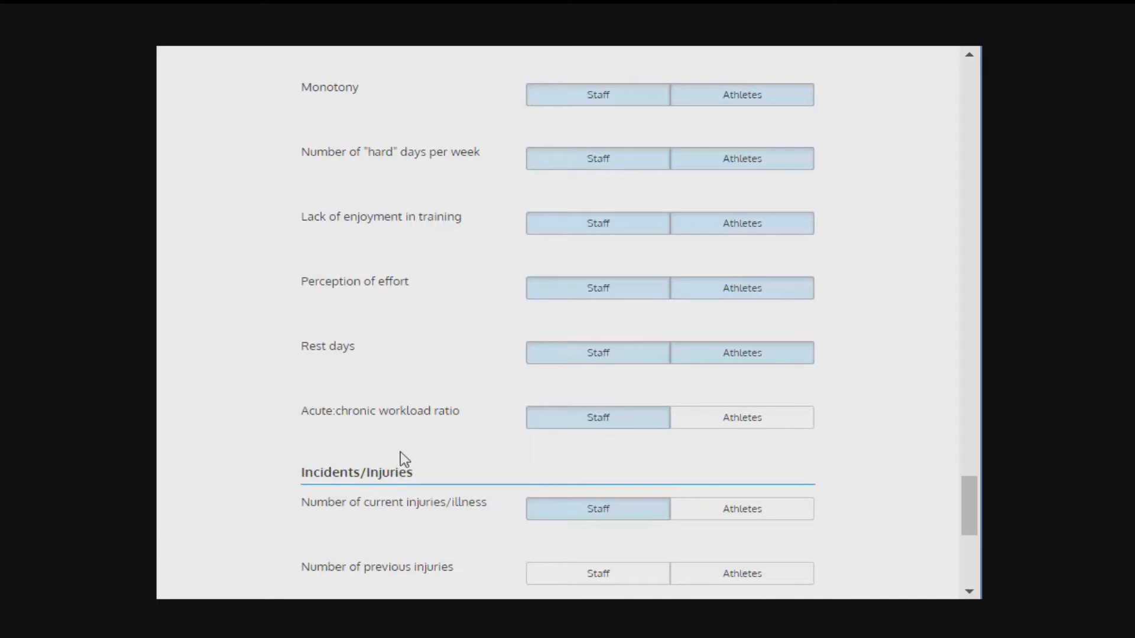
pyautogui.scroll(-3, 399, 451)
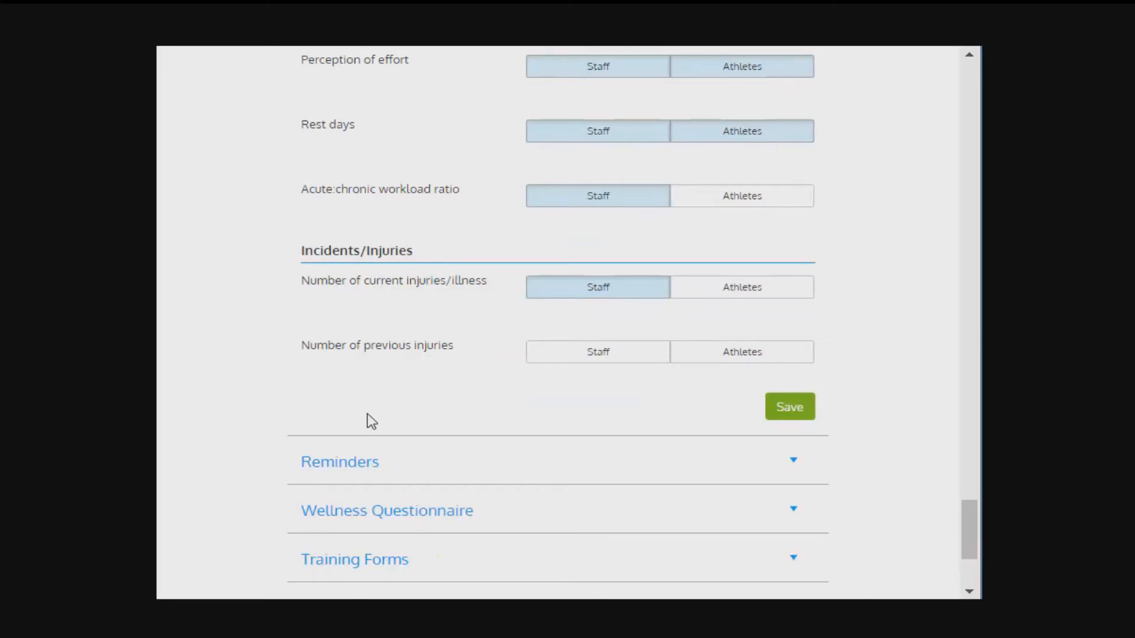
# Step: Expand the team's Reminders settings to review the daily and other reminder options, and expand the Wellness Questionnaire settings
pyautogui.scroll(-3, 371, 421)
pyautogui.click(338, 251)
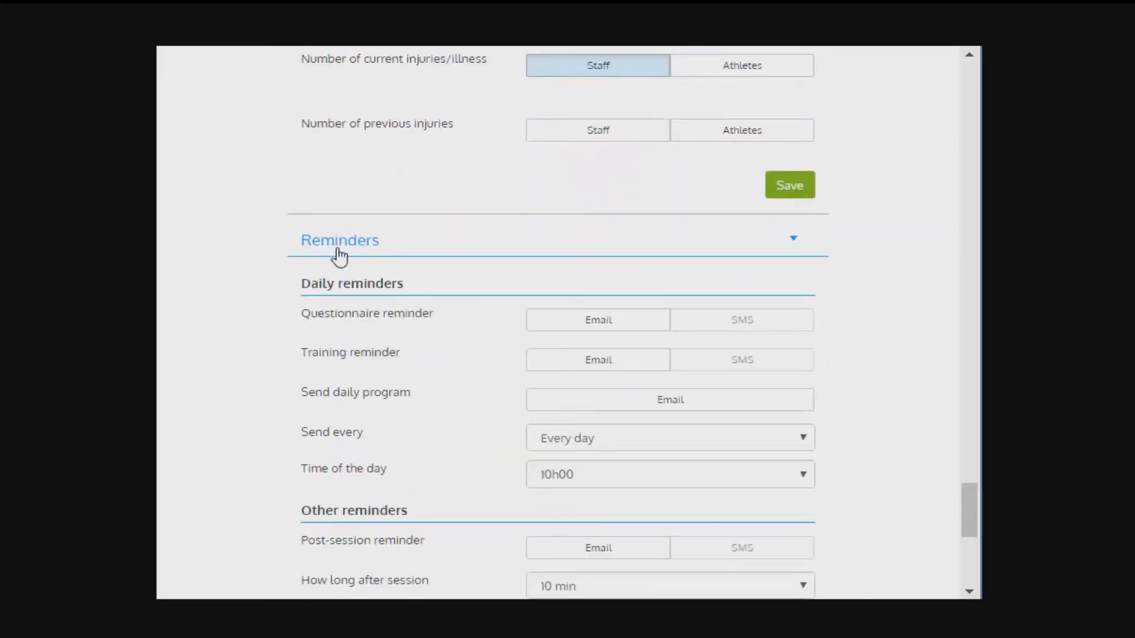
pyautogui.scroll(-1, 339, 257)
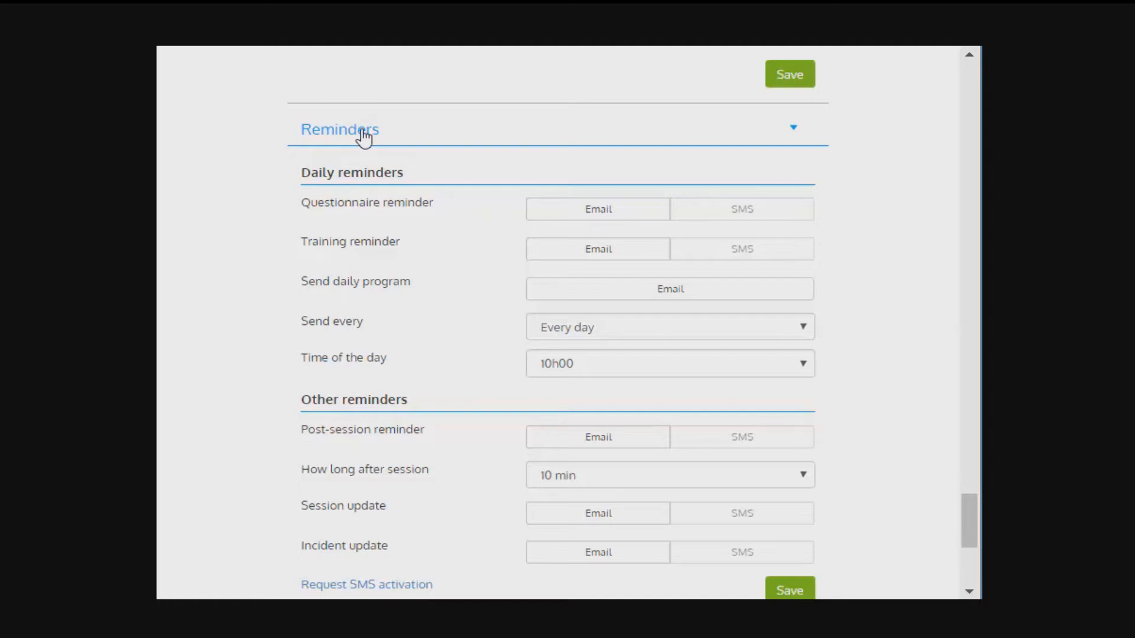
pyautogui.scroll(-3, 434, 294)
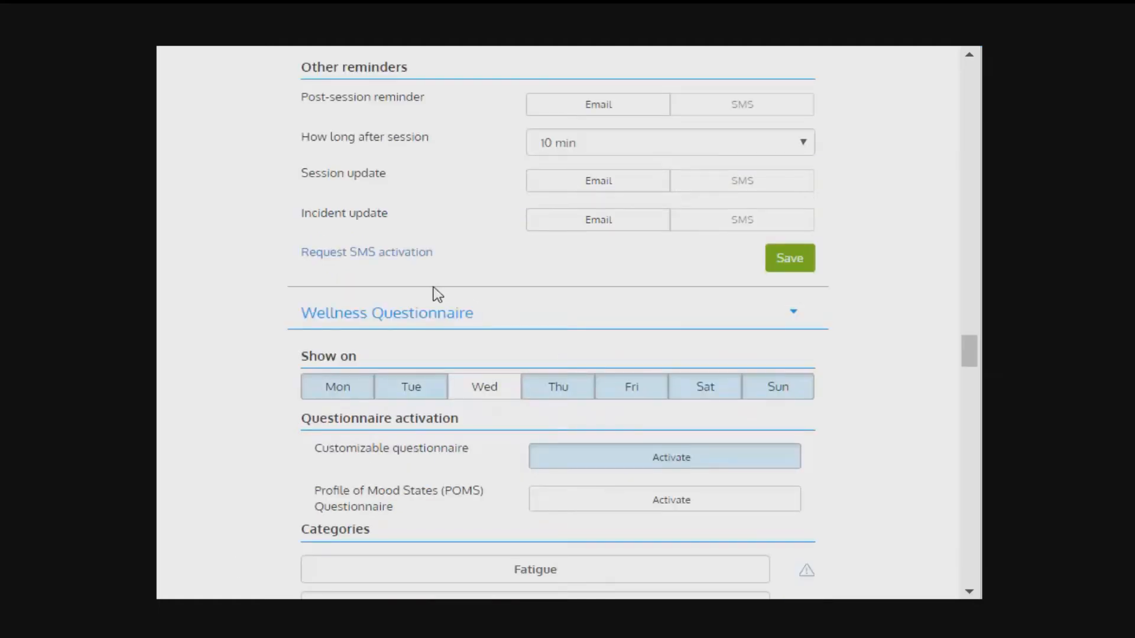
# Step: Set the Wellness Questionnaire to show on Wednesday and not on Monday
pyautogui.doubleClick(426, 323)
pyautogui.scroll(-1, 372, 327)
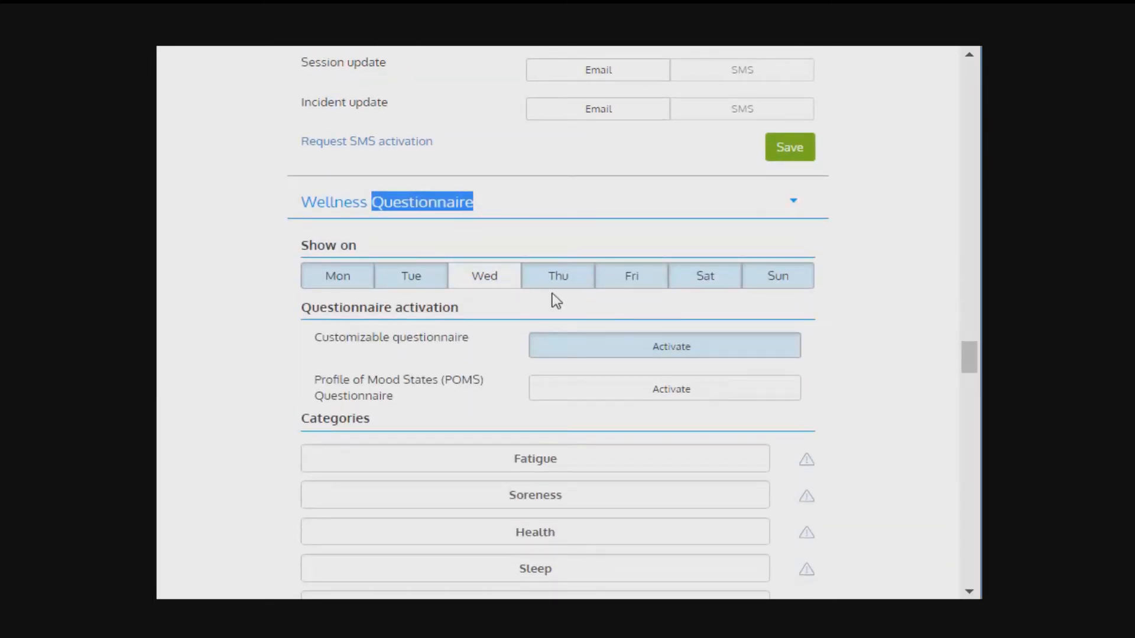
pyautogui.click(524, 306)
pyautogui.click(463, 283)
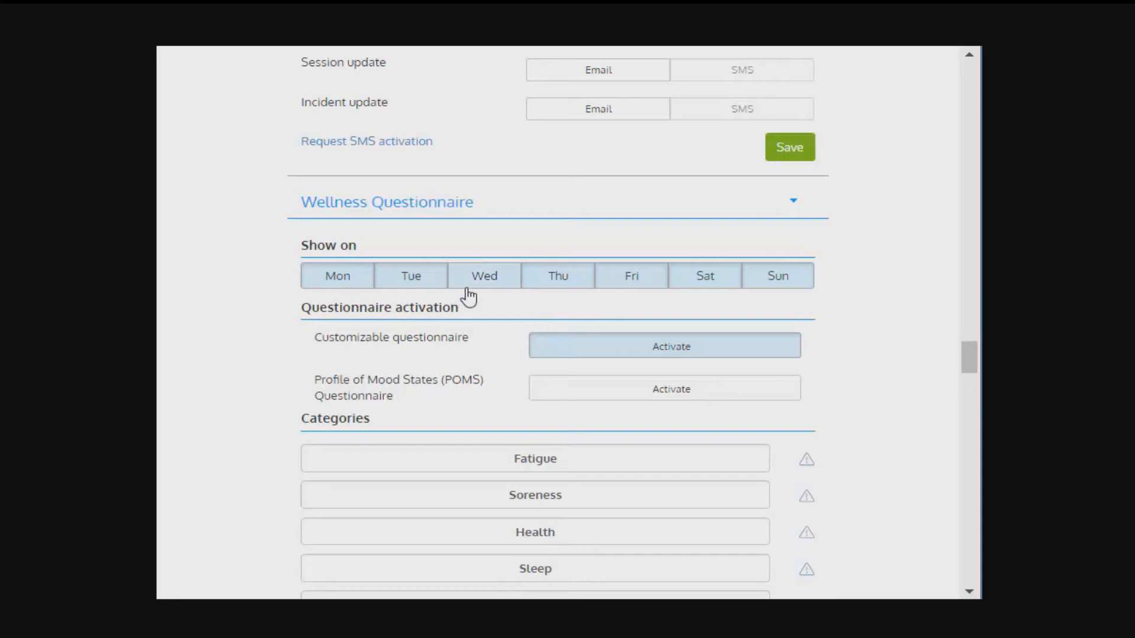
pyautogui.click(342, 282)
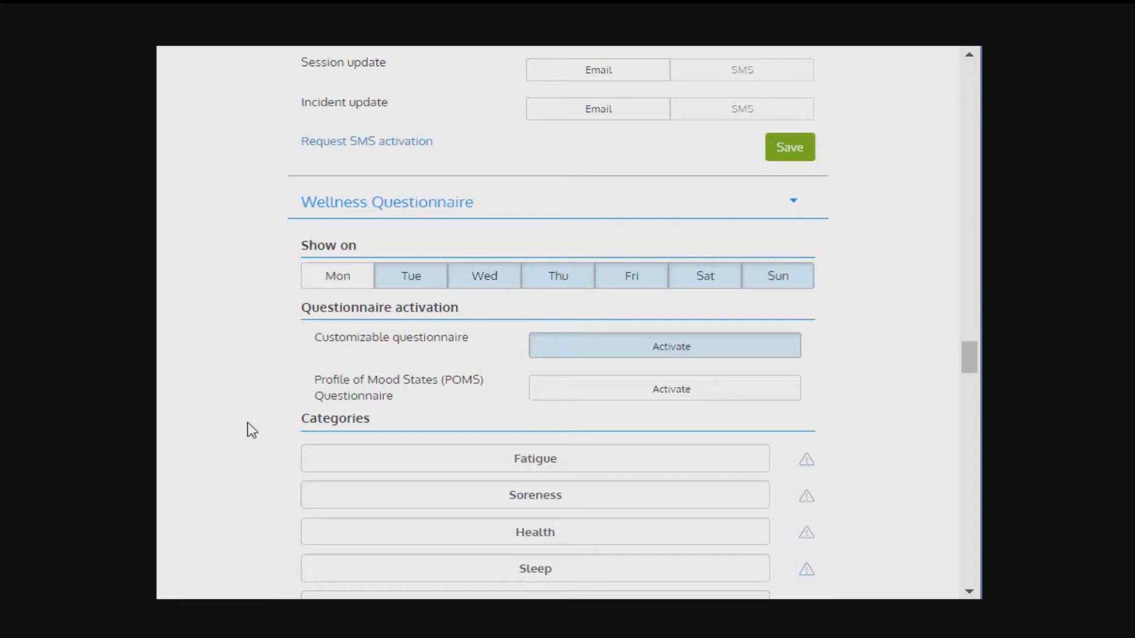
# Step: Replace the name of the Fatigue category in the Wellness Questionnaire with "rewrw"
pyautogui.scroll(-2, 365, 306)
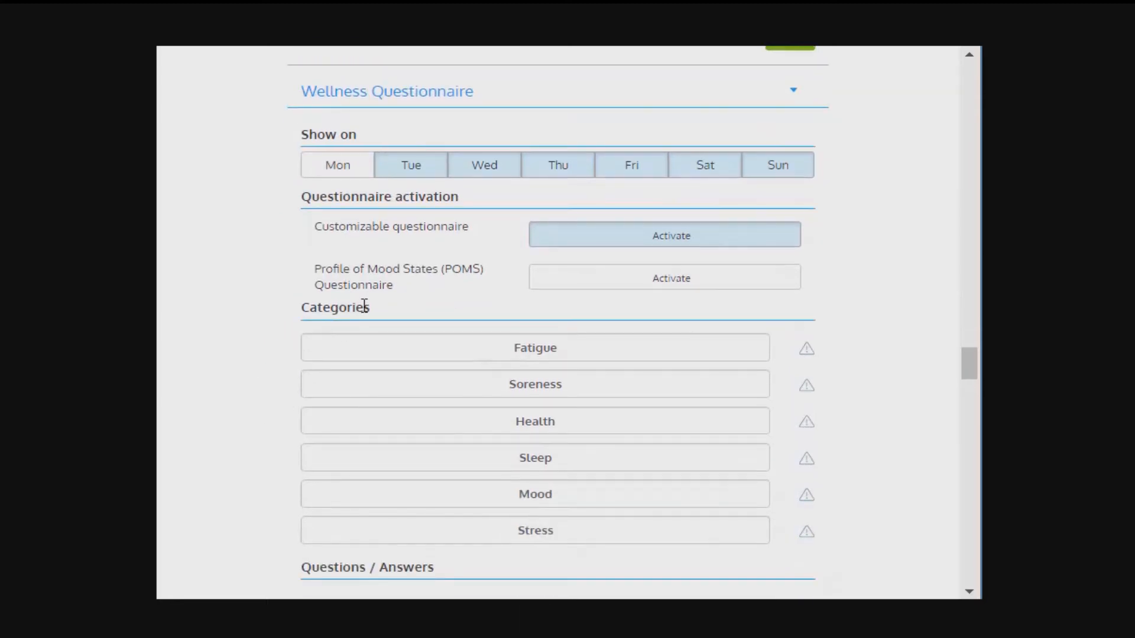
pyautogui.moveTo(613, 354); pyautogui.dragTo(395, 355)
pyautogui.write('rewrw')
# Step: Replace the text of the first Fatigue question with "ewq" and its first answer with "dsdasd"
pyautogui.scroll(-3, 601, 355)
pyautogui.click(384, 283)
pyautogui.tripleClick(406, 286)
pyautogui.write('ewq')
pyautogui.moveTo(447, 359); pyautogui.dragTo(760, 372)
pyautogui.write('dsdasd')
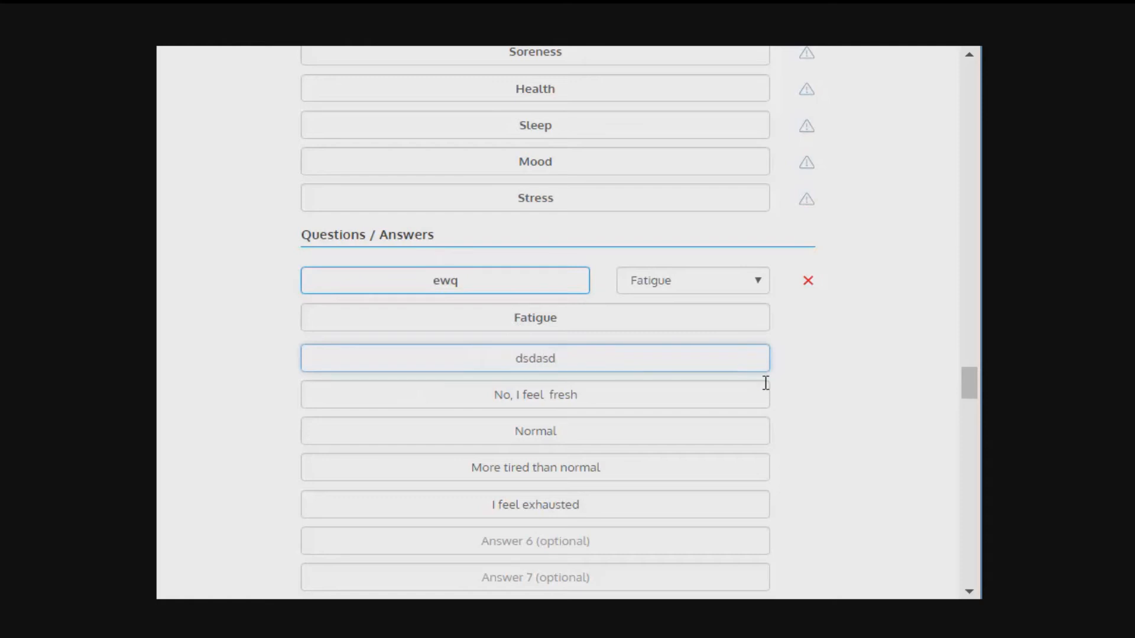
# Step: Examine the remaining wellness questions and the Heart Rate daily measurement's name, visibility, unit and alert options
pyautogui.scroll(-4, 766, 383)
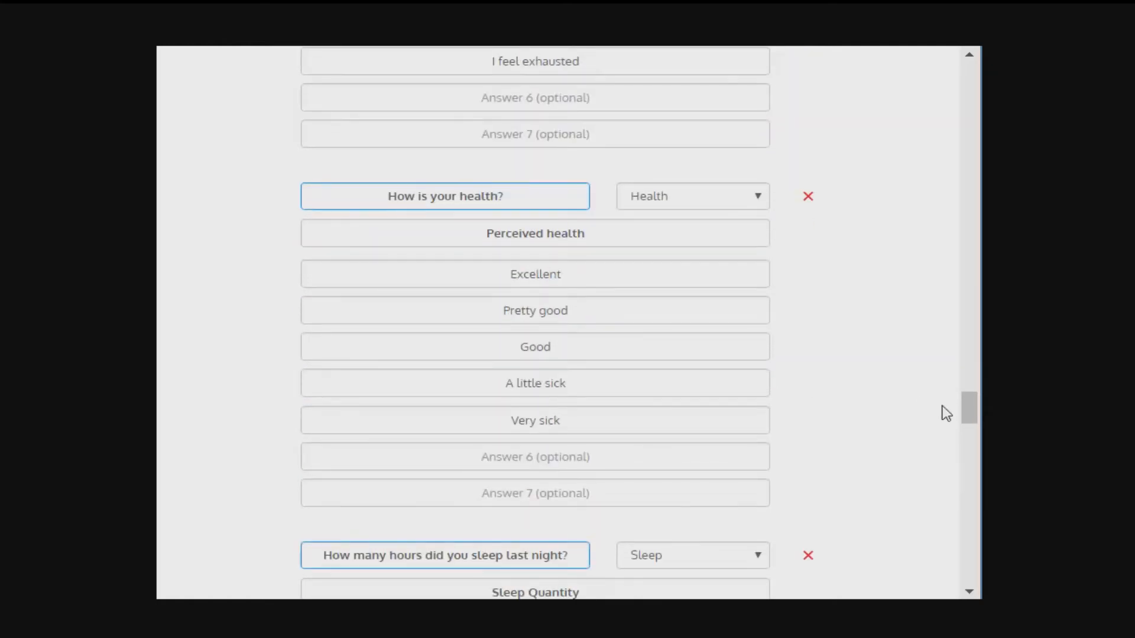
pyautogui.moveTo(970, 415)
pyautogui.mouseDown()
pyautogui.moveTo(971, 555)
pyautogui.moveTo(968, 523)
pyautogui.mouseUp()
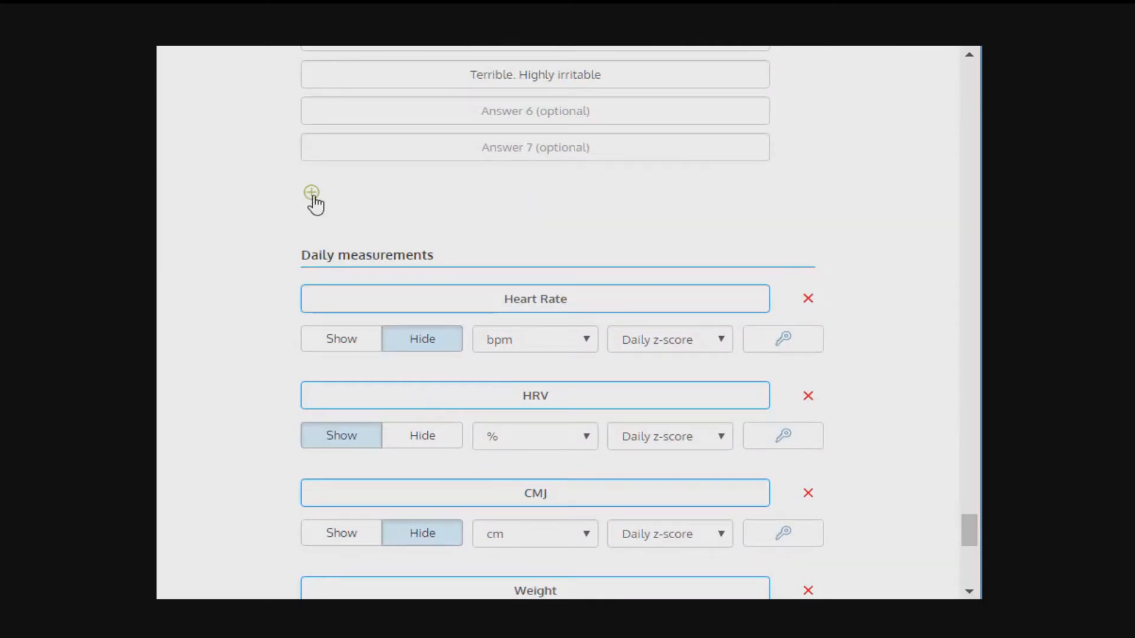
pyautogui.scroll(-2, 348, 202)
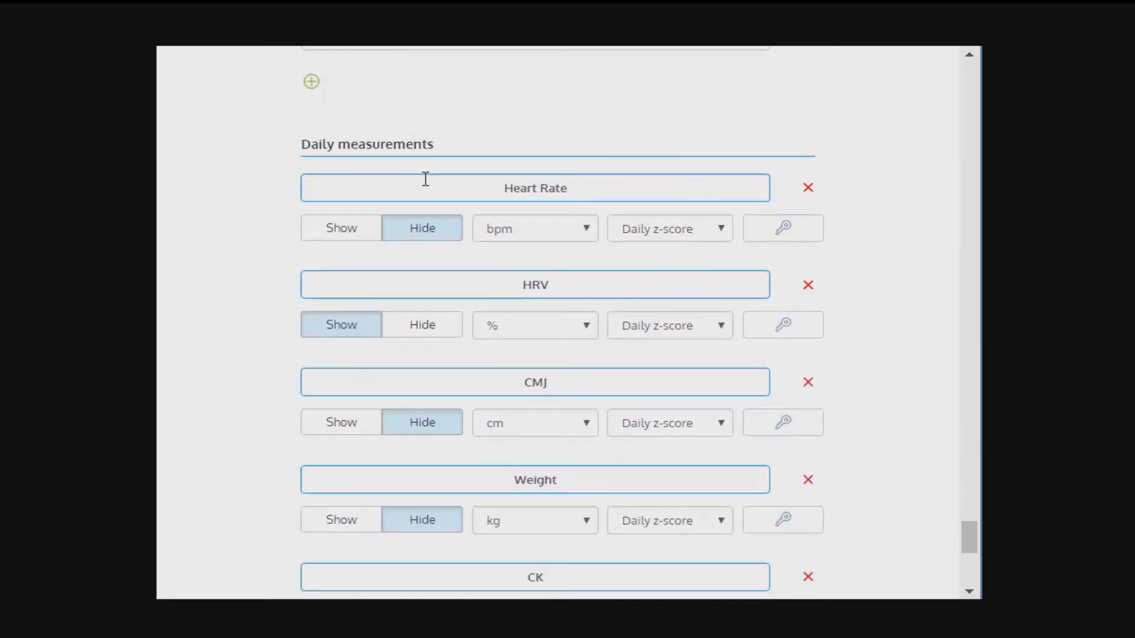
pyautogui.scroll(2, 420, 116)
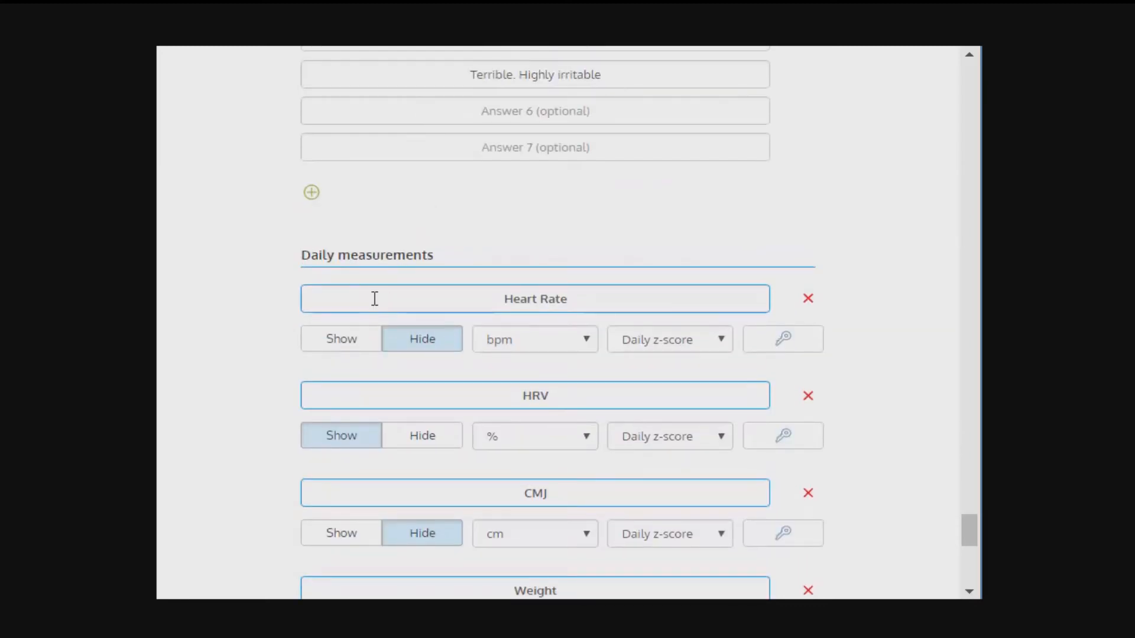
pyautogui.moveTo(374, 299); pyautogui.dragTo(707, 296)
pyautogui.click(585, 235)
pyautogui.click(367, 343)
pyautogui.click(451, 345)
pyautogui.click(660, 306)
pyautogui.click(661, 306)
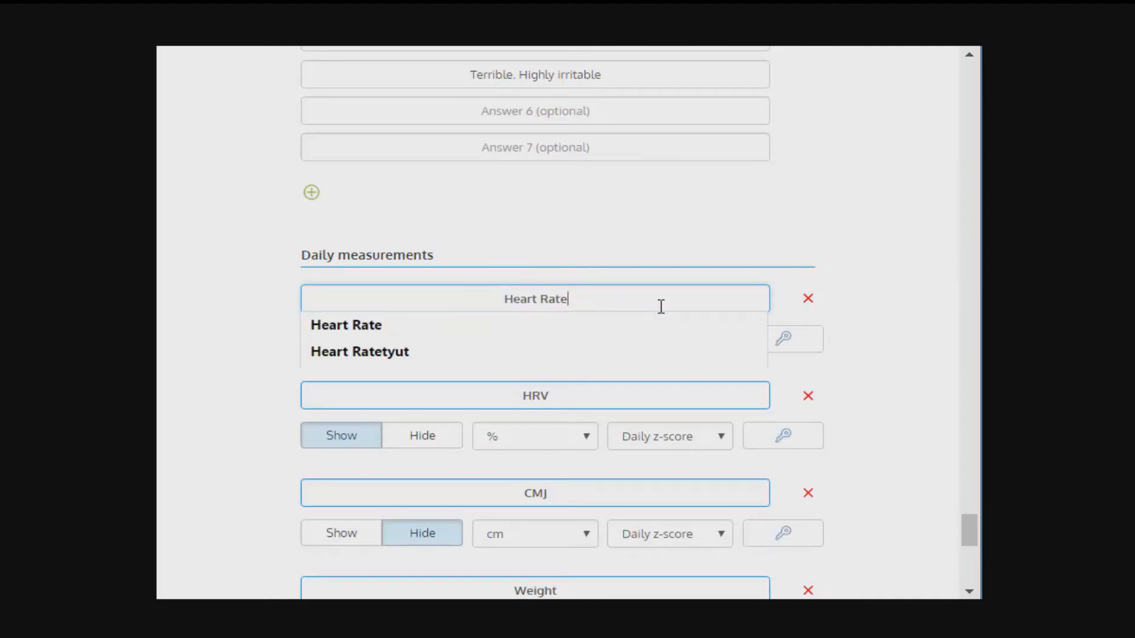
pyautogui.click(629, 251)
pyautogui.click(546, 335)
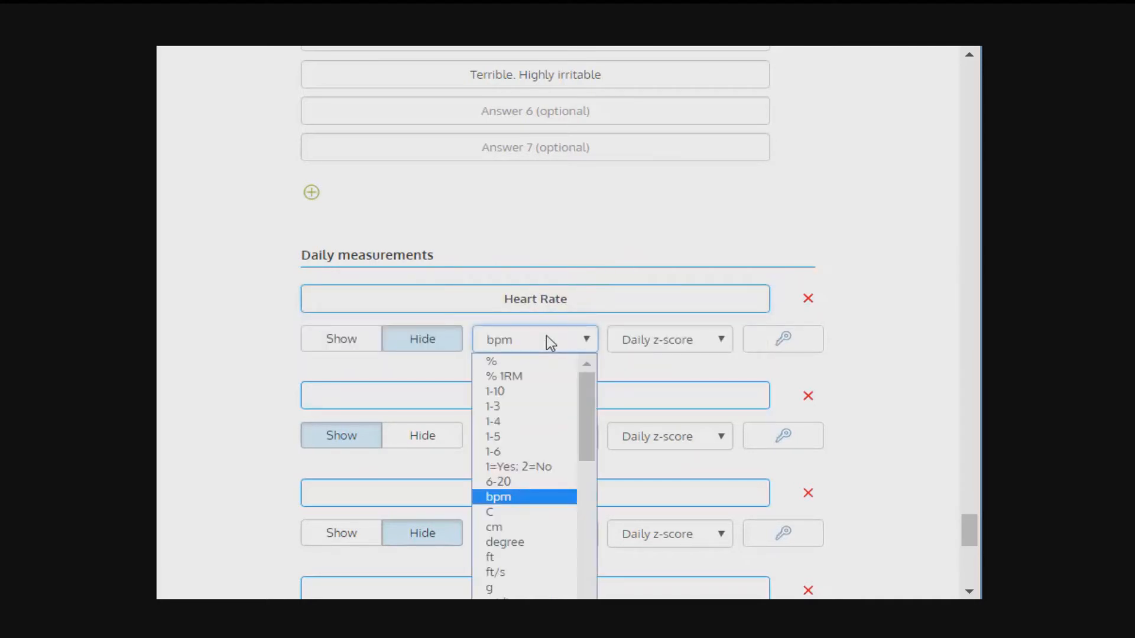
pyautogui.click(648, 344)
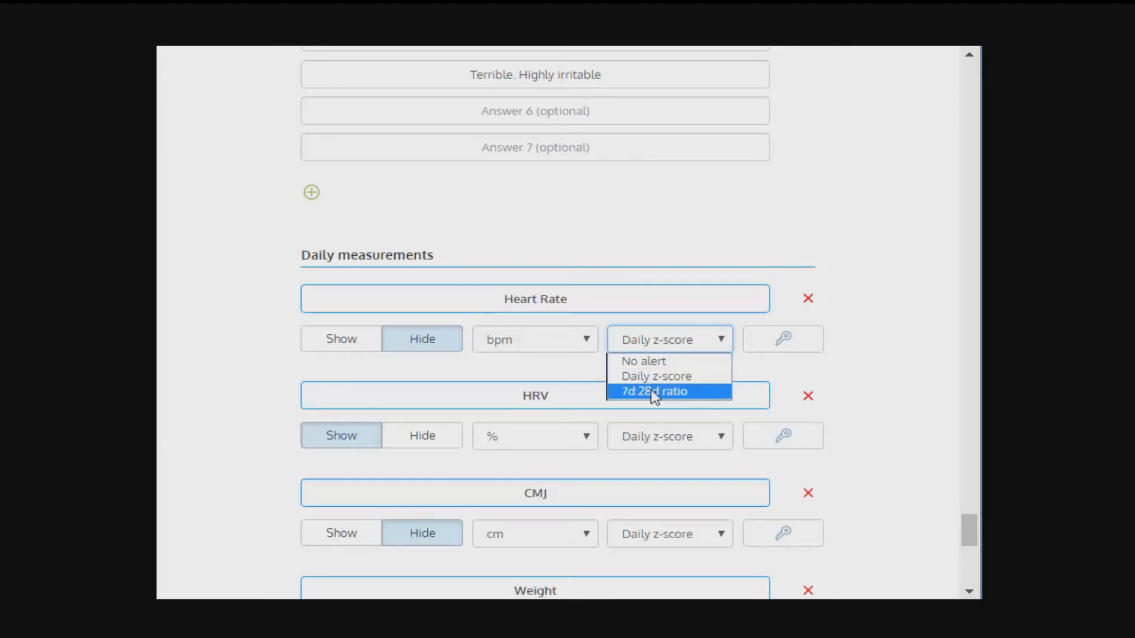
pyautogui.click(878, 377)
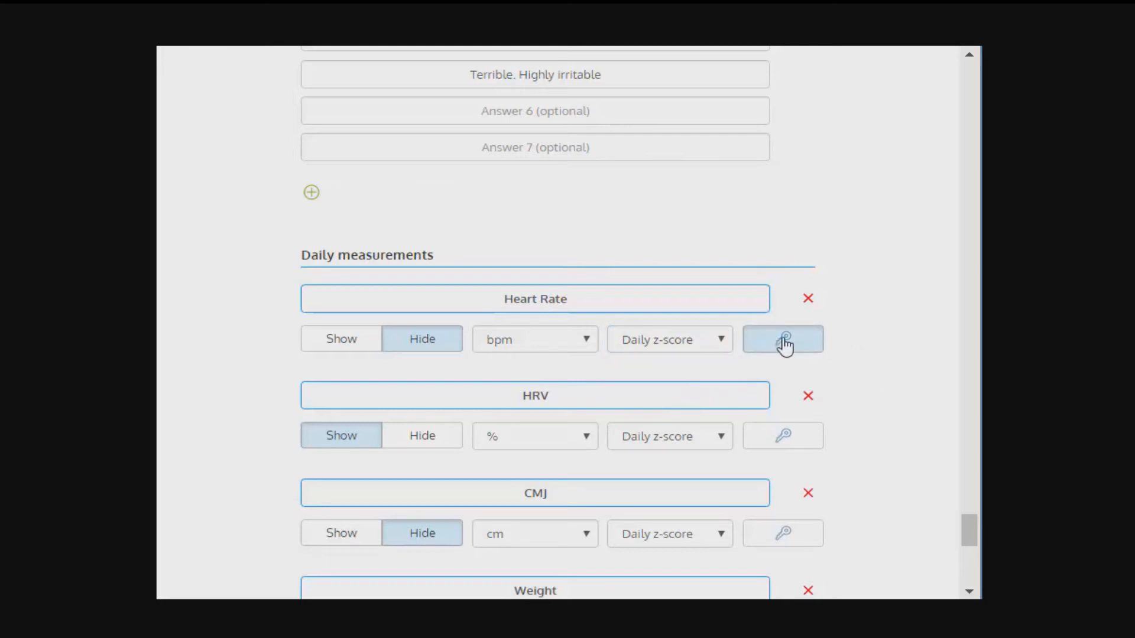
# Step: Expand the team's Training Forms settings and examine the choices for the number of attachments
pyautogui.scroll(-10, 785, 345)
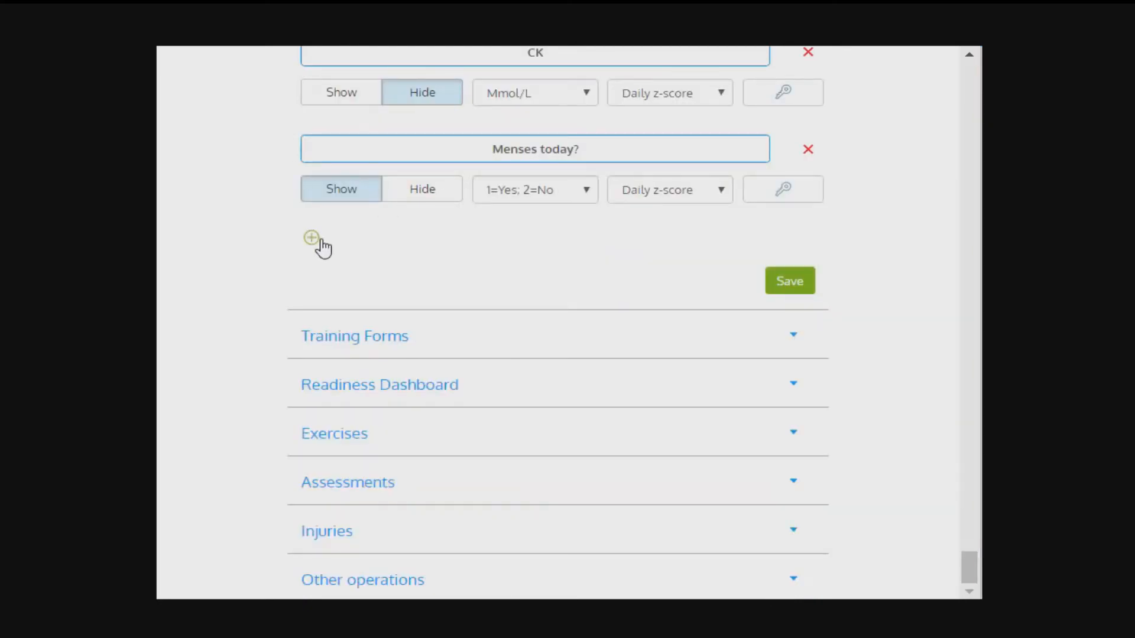
pyautogui.click(363, 336)
pyautogui.scroll(-5, 362, 299)
pyautogui.scroll(2, 360, 294)
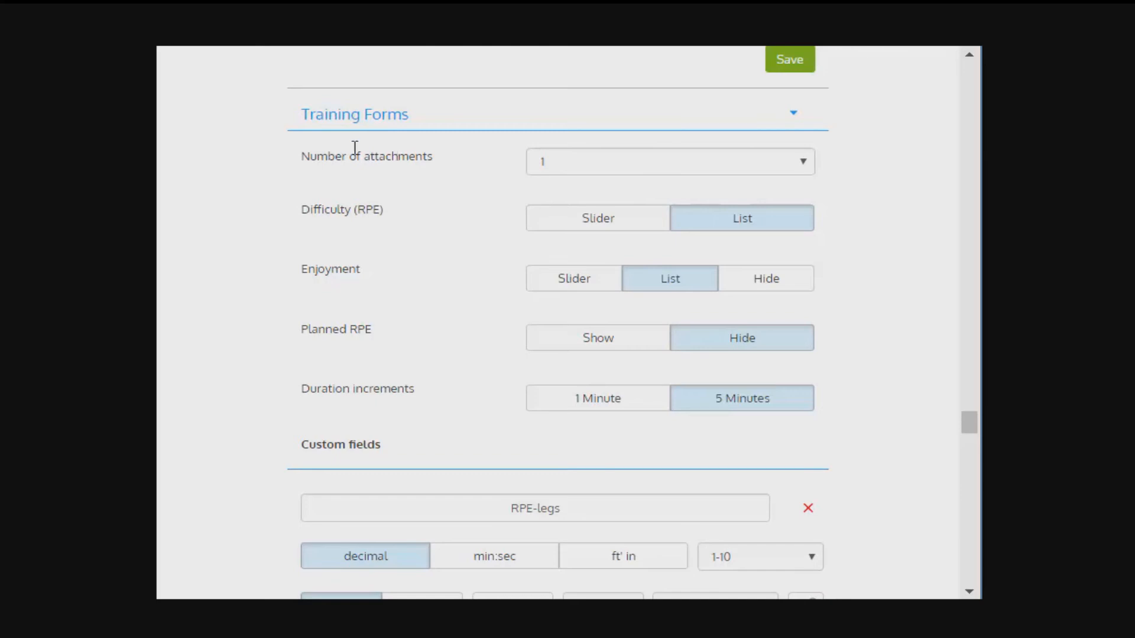
pyautogui.click(558, 159)
pyautogui.click(561, 164)
pyautogui.click(560, 164)
pyautogui.click(560, 164)
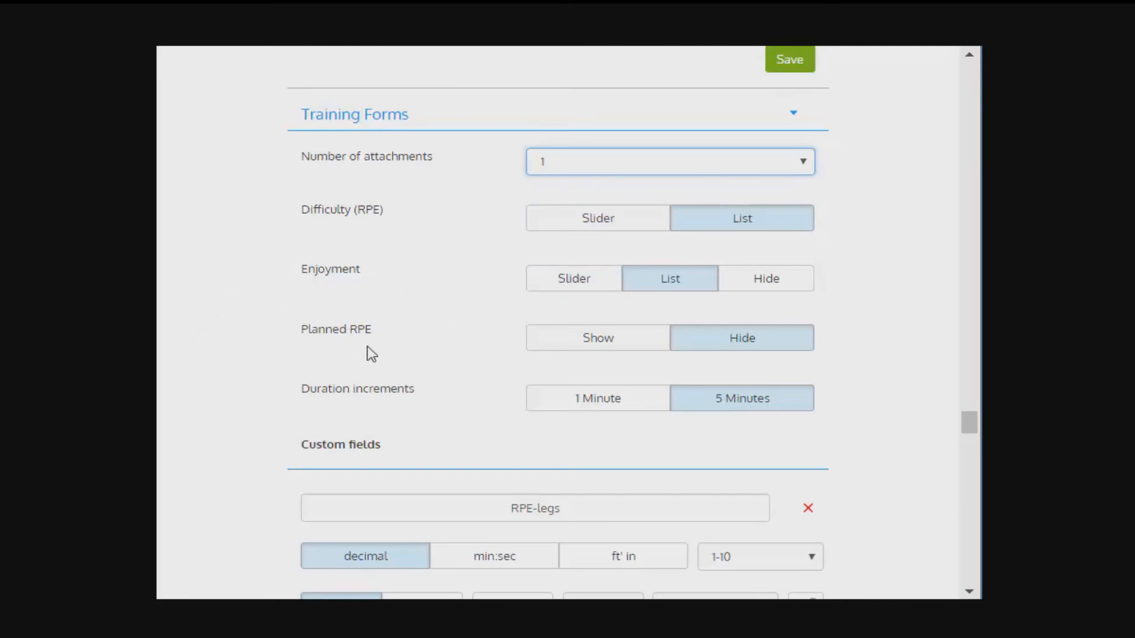
# Step: Set the RPE-legs custom field's format to min:sec and check its available units
pyautogui.scroll(-3, 654, 246)
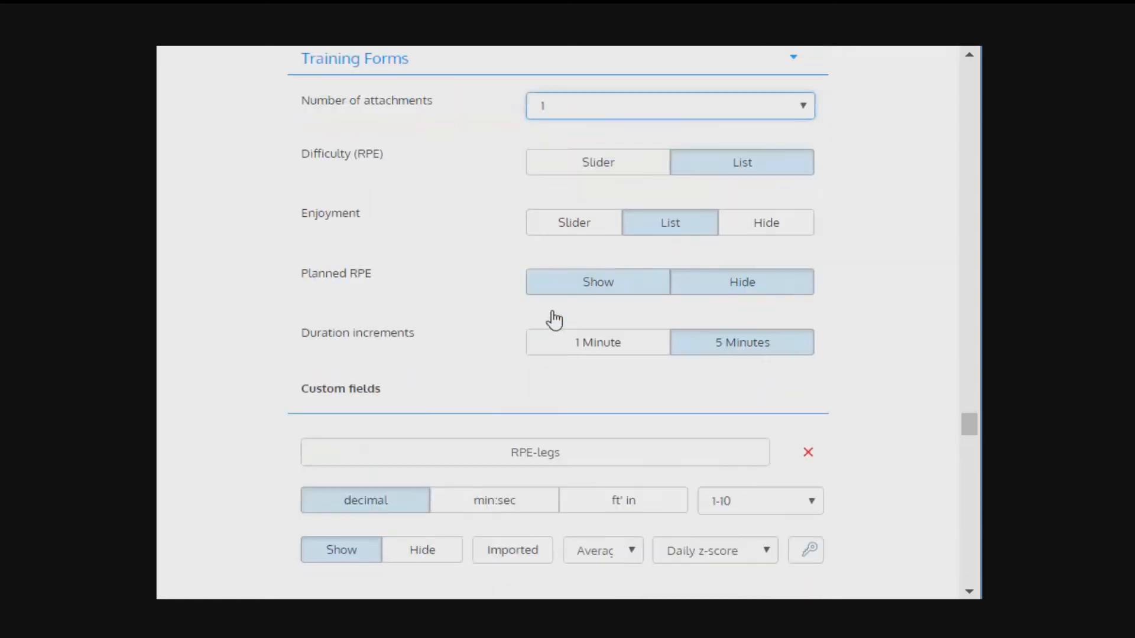
pyautogui.moveTo(438, 281); pyautogui.dragTo(646, 271)
pyautogui.scroll(-2, 400, 256)
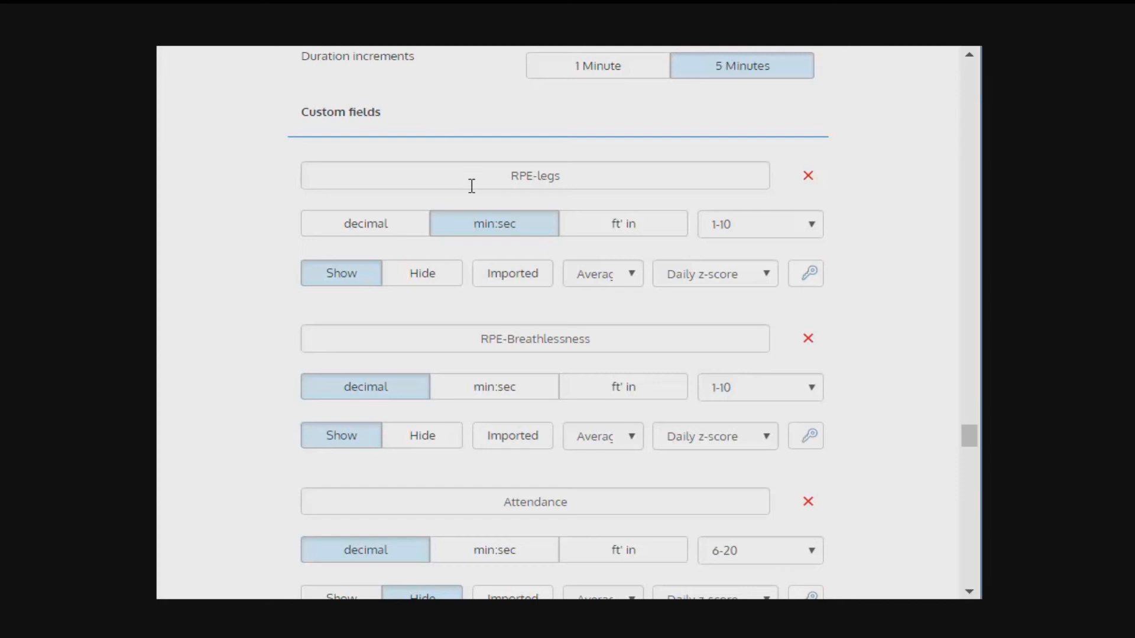
pyautogui.moveTo(469, 185); pyautogui.dragTo(694, 185)
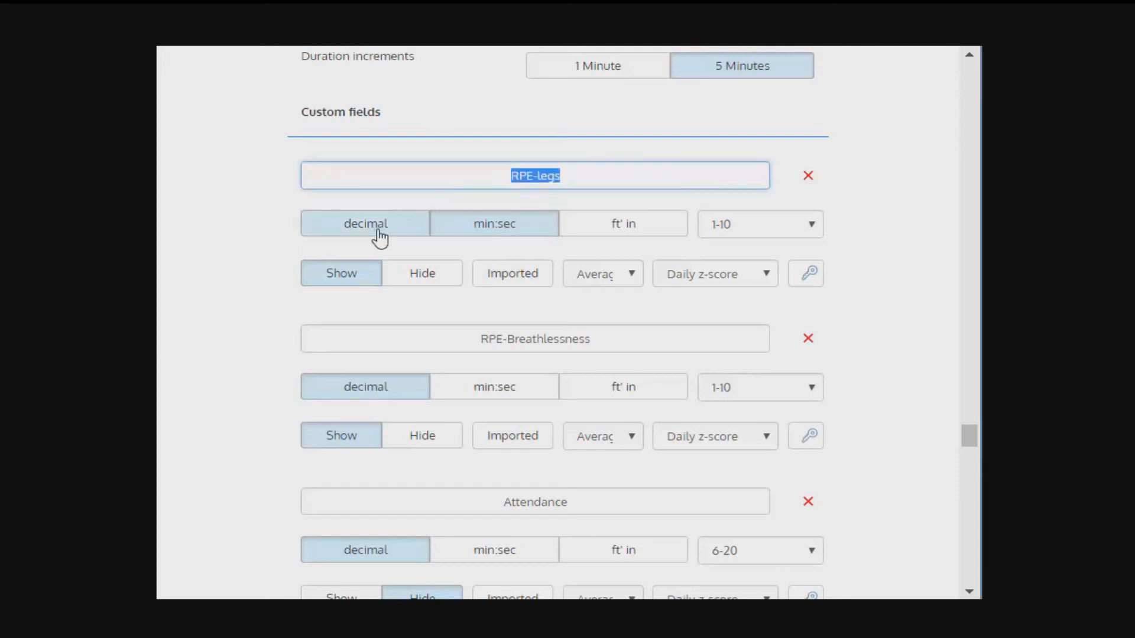
pyautogui.click(813, 228)
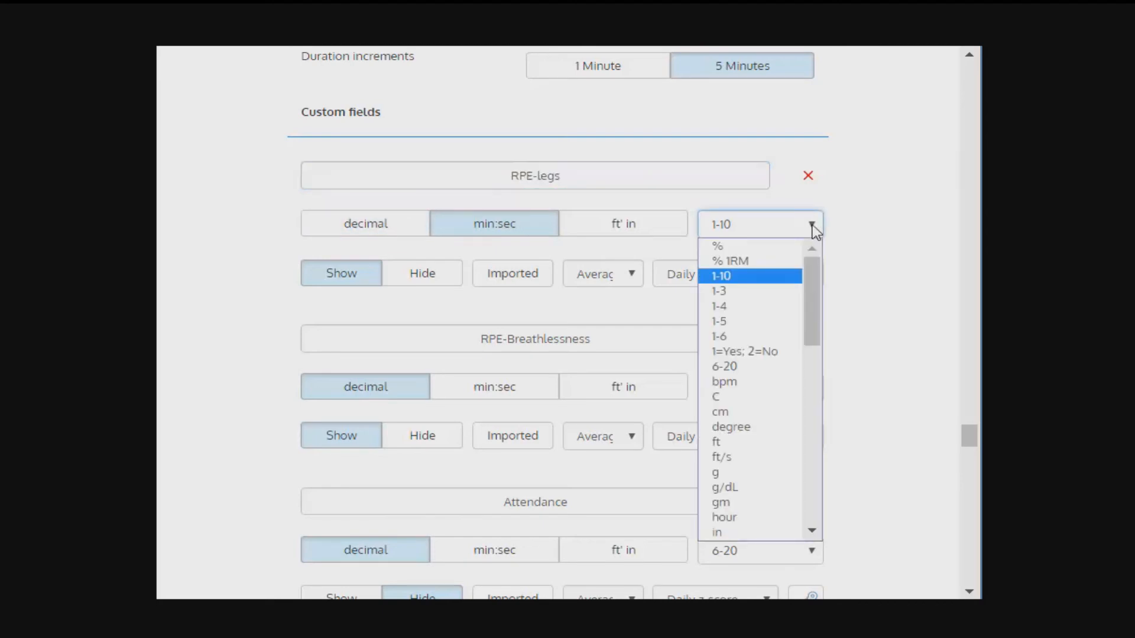
pyautogui.click(814, 227)
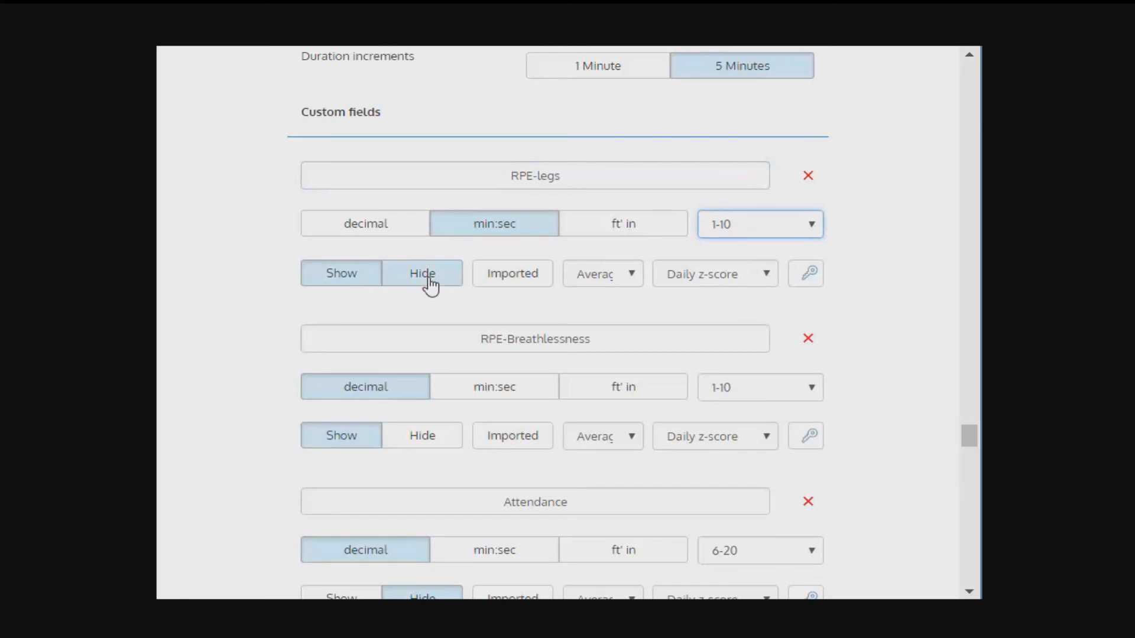
# Step: Try Total as the RPE-legs field's calculation and return it to Average
pyautogui.click(635, 274)
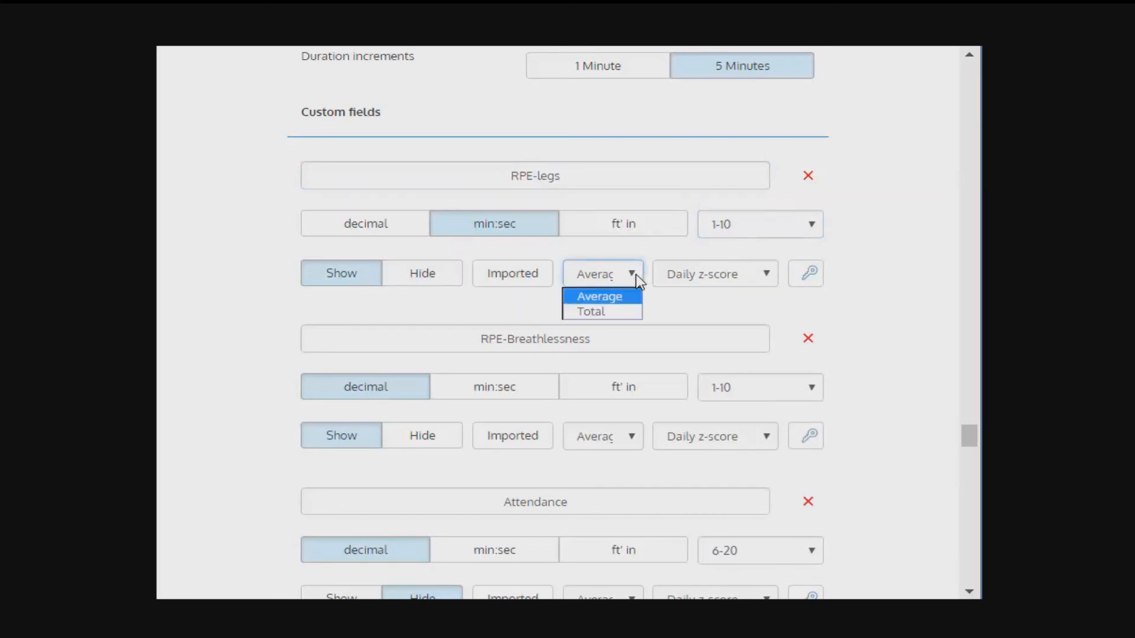
pyautogui.click(605, 313)
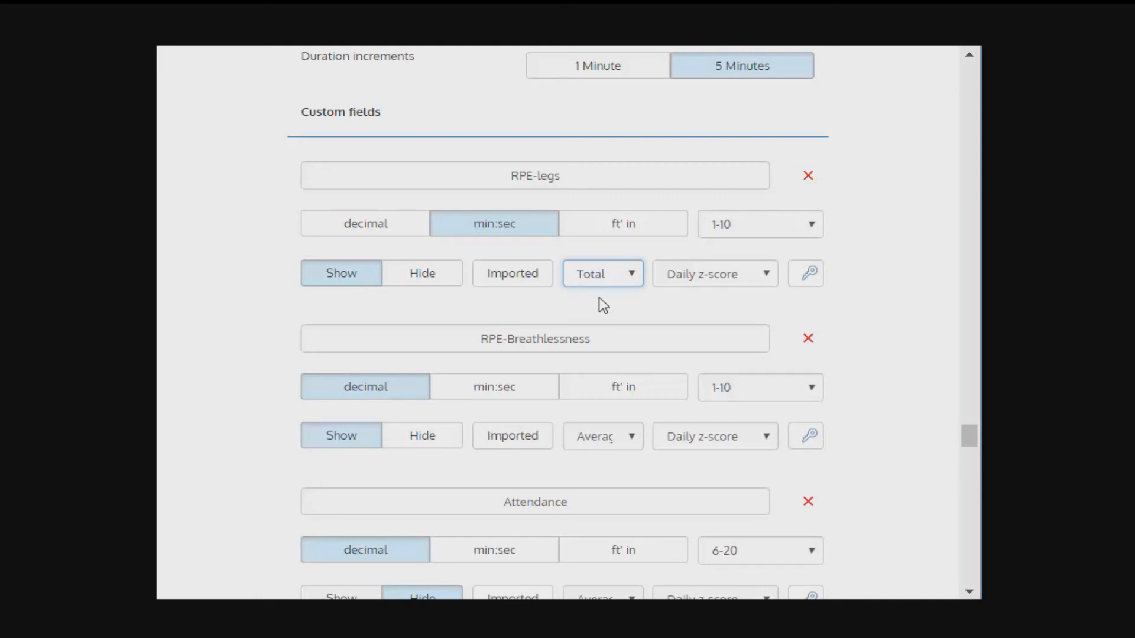
pyautogui.click(600, 277)
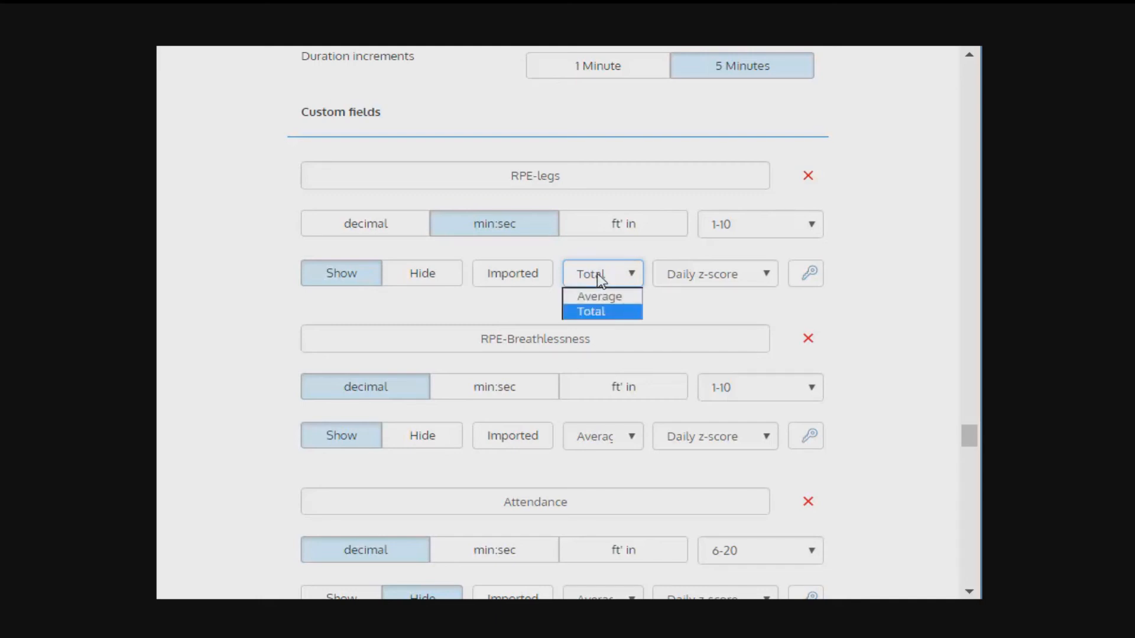
pyautogui.click(600, 277)
pyautogui.click(600, 277)
pyautogui.click(612, 301)
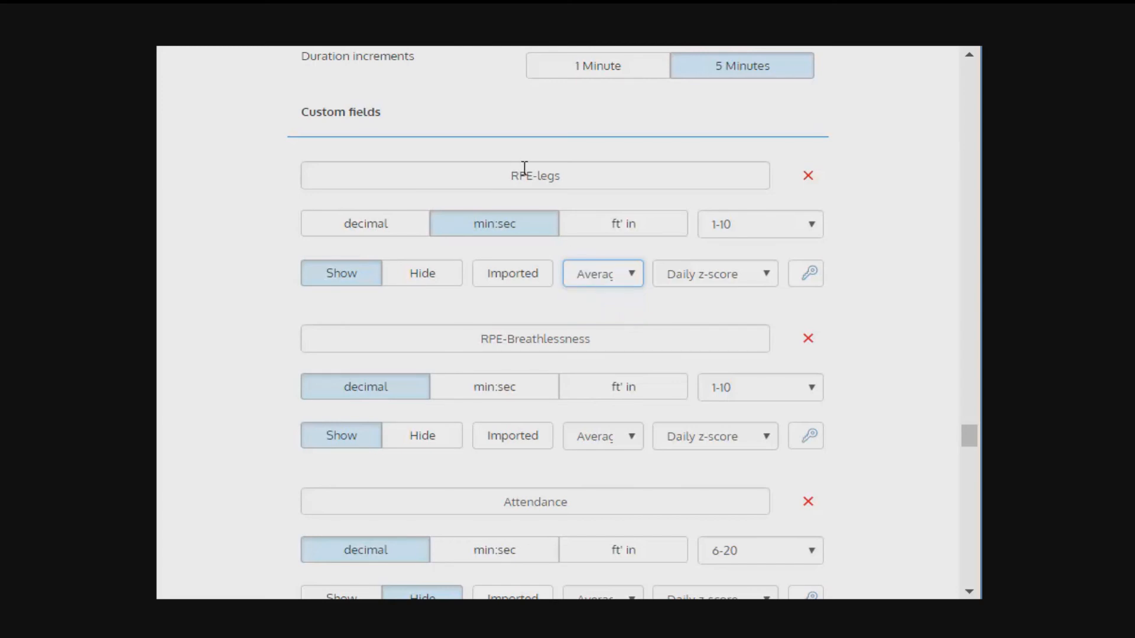
pyautogui.click(625, 274)
pyautogui.click(624, 276)
# Step: Check the RPE-legs field's alert options and mark the field as Imported
pyautogui.click(709, 275)
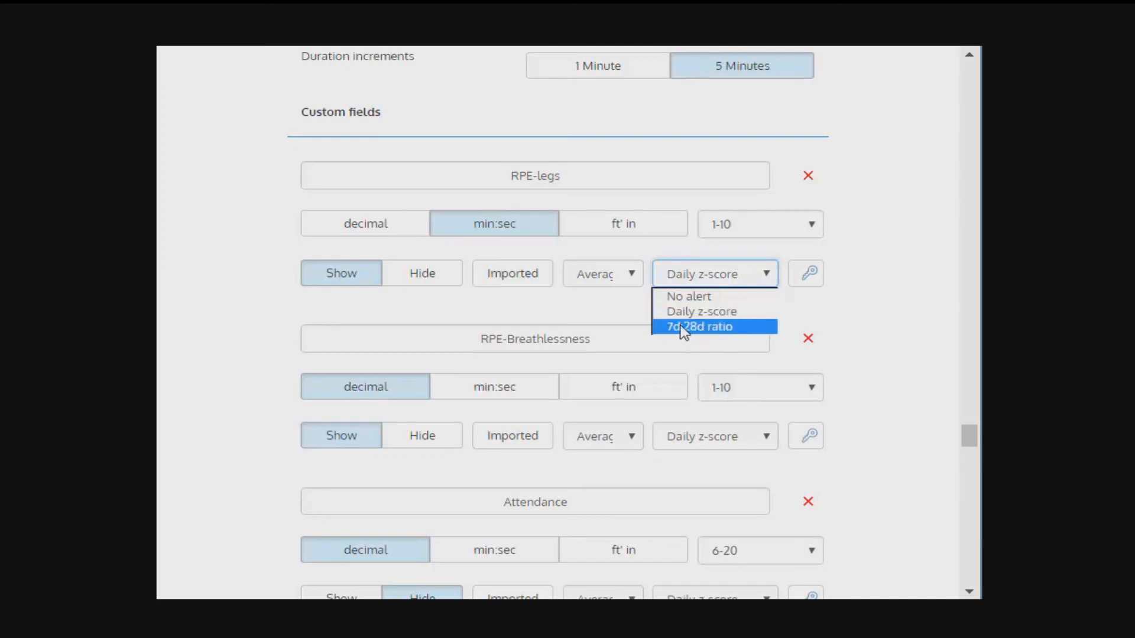
pyautogui.click(559, 309)
pyautogui.click(503, 278)
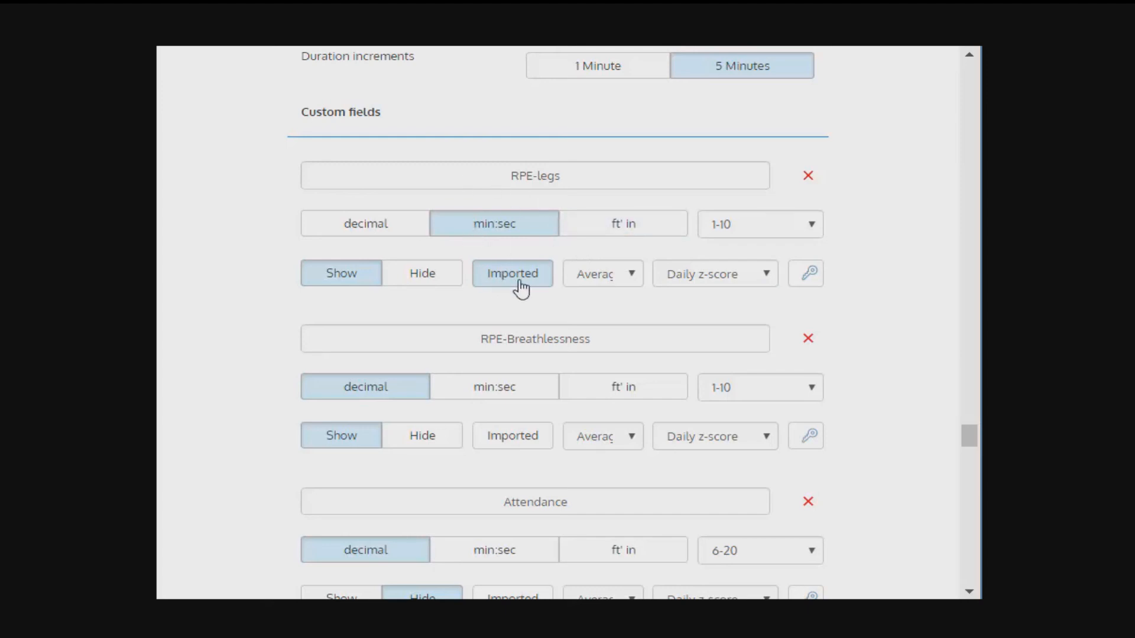
# Step: Expand the Readiness Dashboard settings and set the Monotony training indicator to Show
pyautogui.scroll(-15, 496, 255)
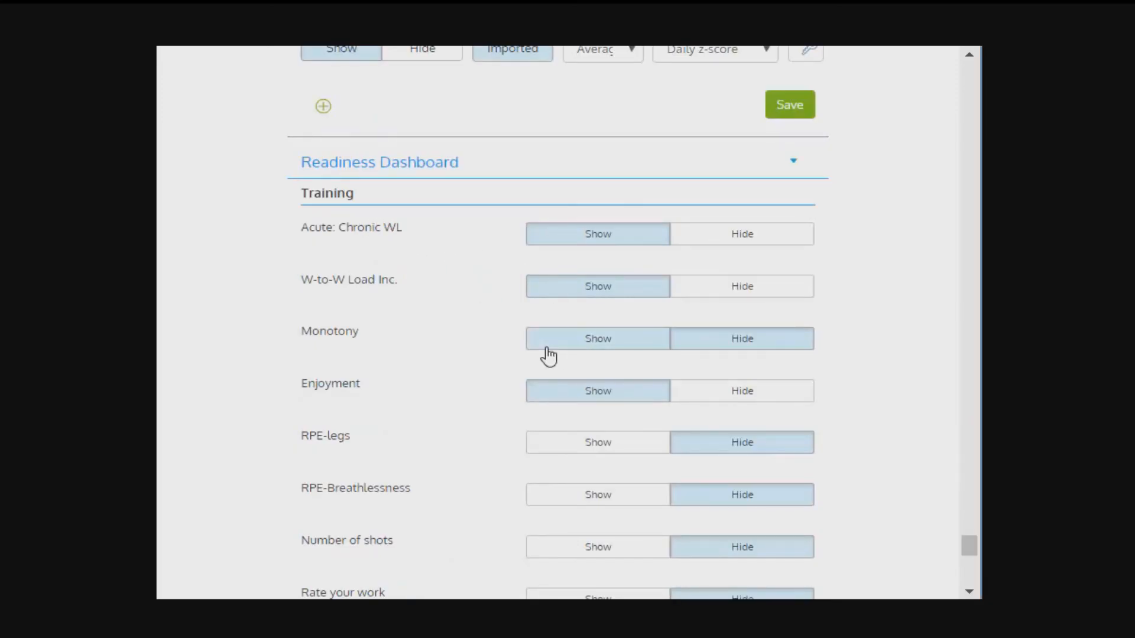
pyautogui.click(569, 348)
# Step: Examine the Show and Hide settings of the Readiness Dashboard's Training and Wellness indicators
pyautogui.scroll(-2, 504, 342)
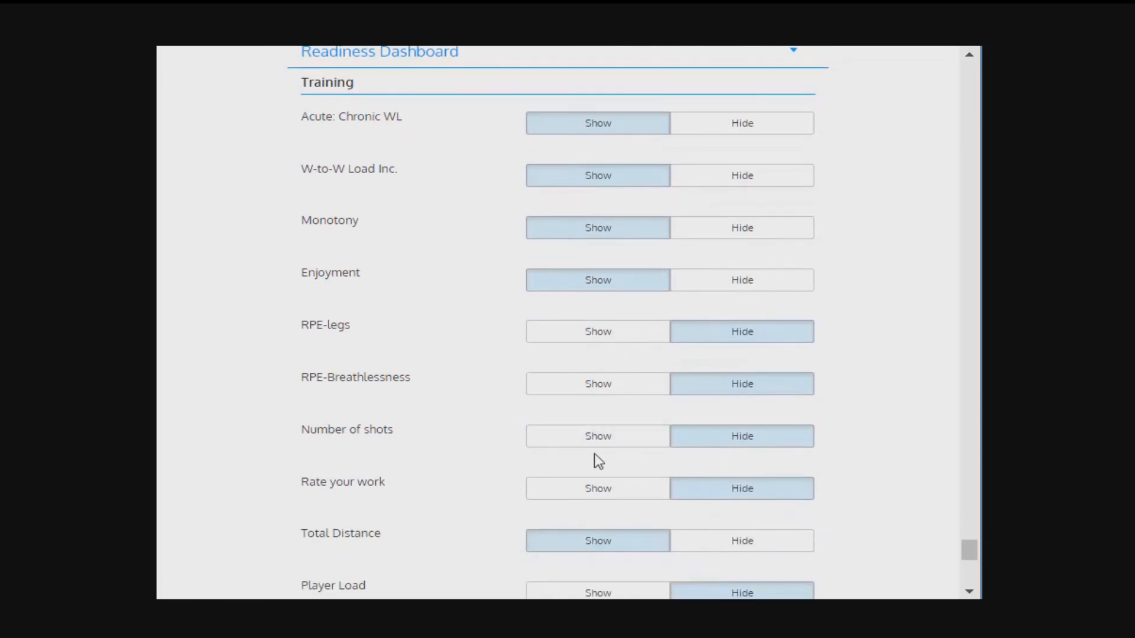
pyautogui.scroll(-2, 619, 499)
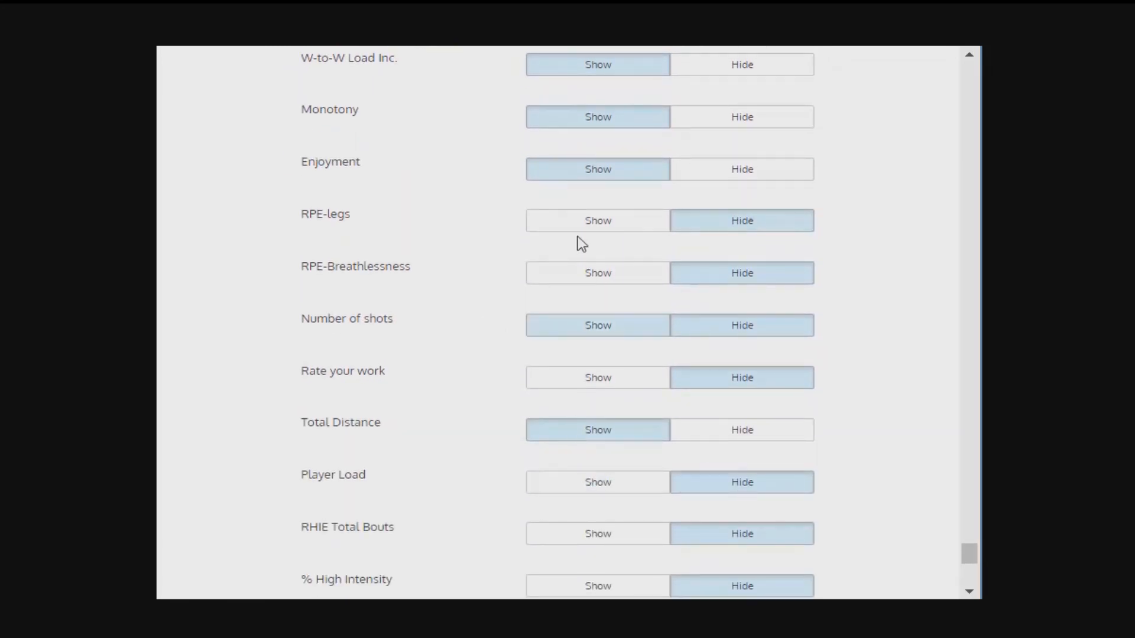
pyautogui.scroll(2, 555, 230)
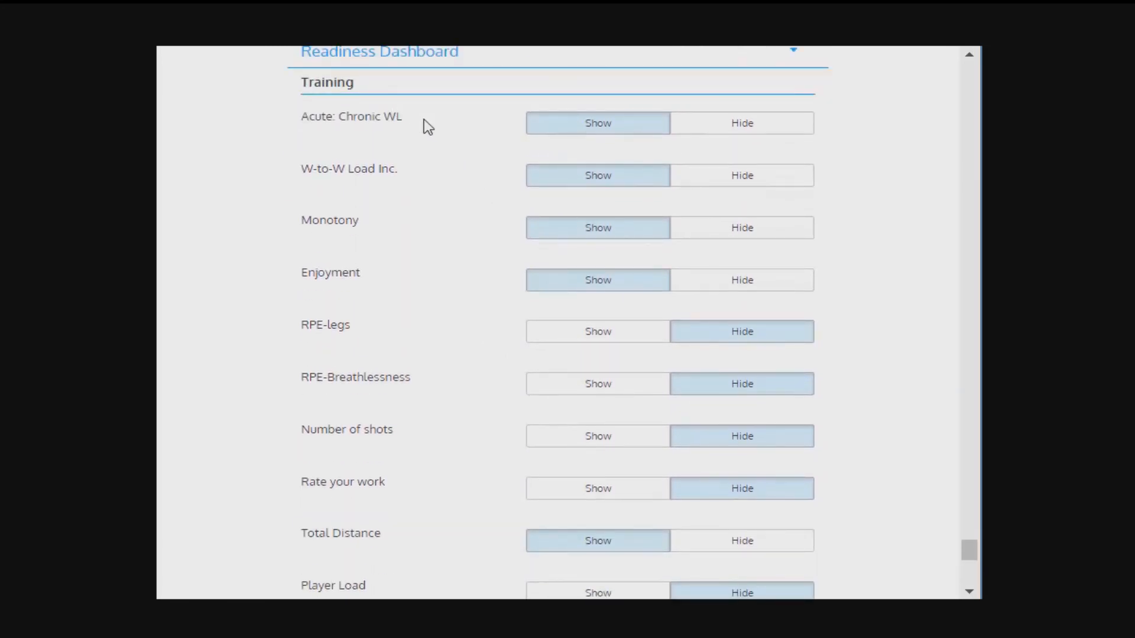
pyautogui.scroll(-2, 441, 189)
pyautogui.scroll(2, 441, 189)
pyautogui.moveTo(302, 272); pyautogui.dragTo(344, 273)
pyautogui.scroll(-4, 392, 292)
pyautogui.scroll(-2, 395, 295)
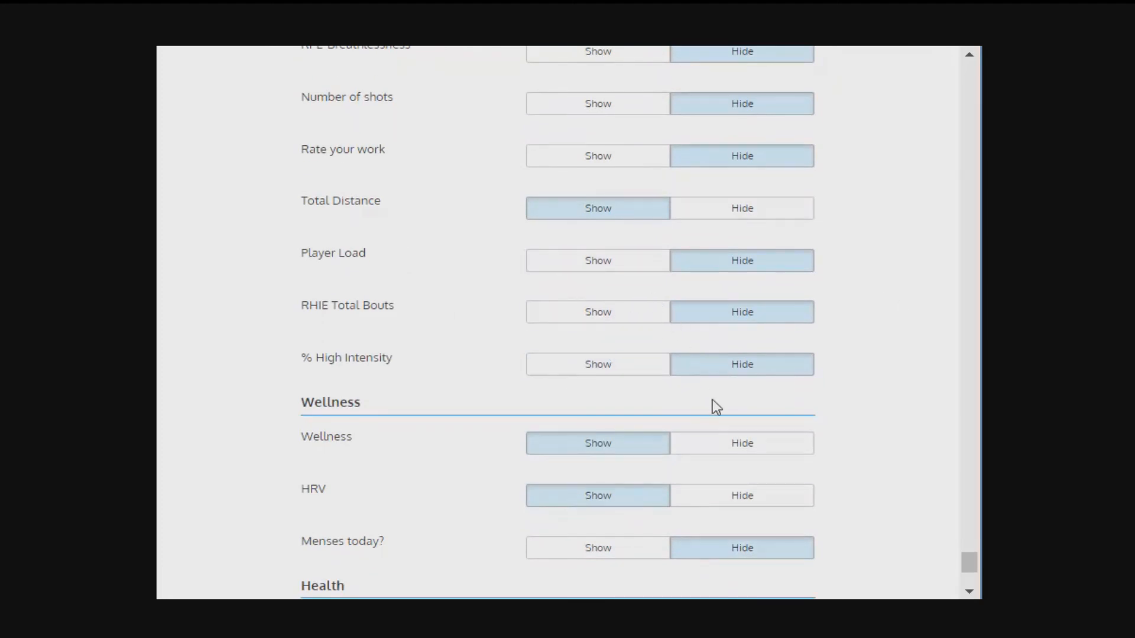
pyautogui.scroll(-2, 445, 372)
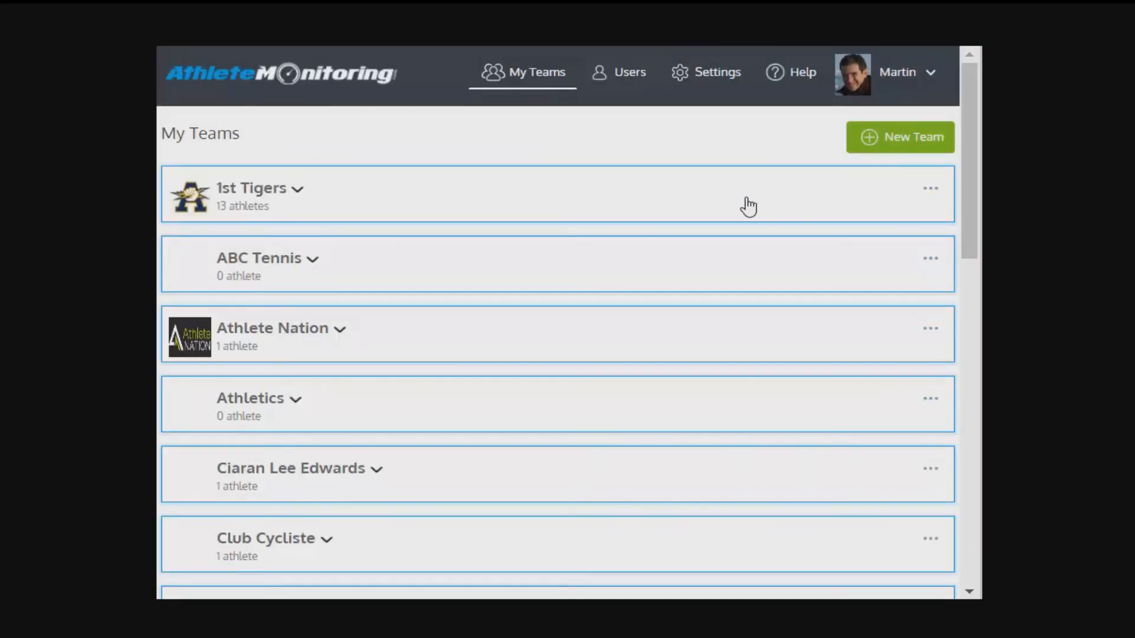
# Step: Open the 1st Tigers team's athletes and bring up the form for adding a new athlete
pyautogui.click(930, 188)
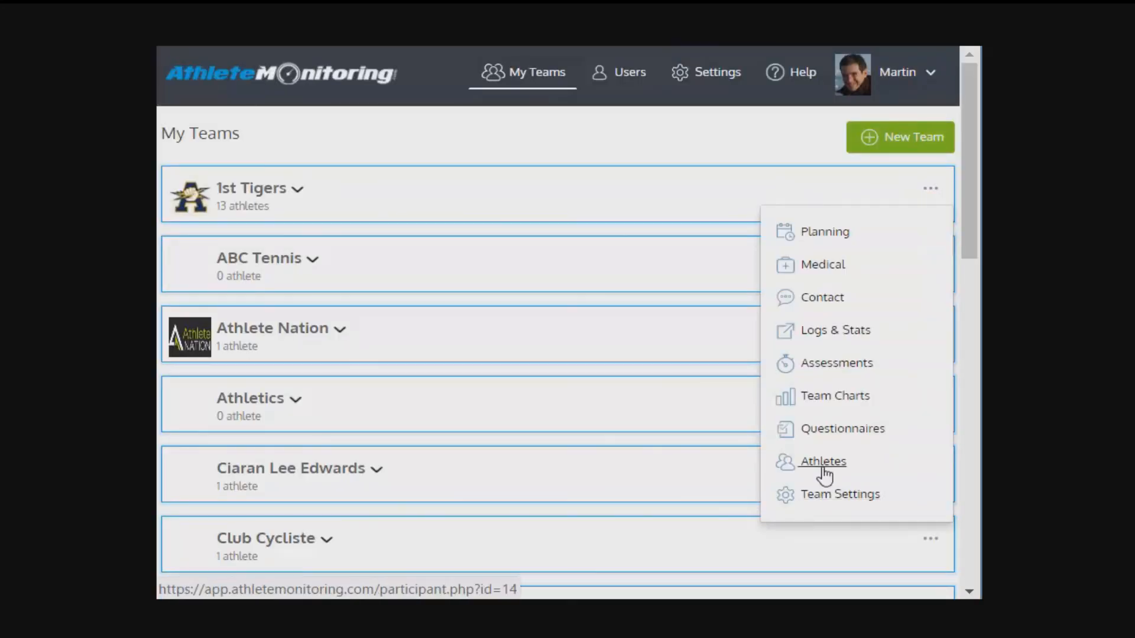
pyautogui.click(823, 468)
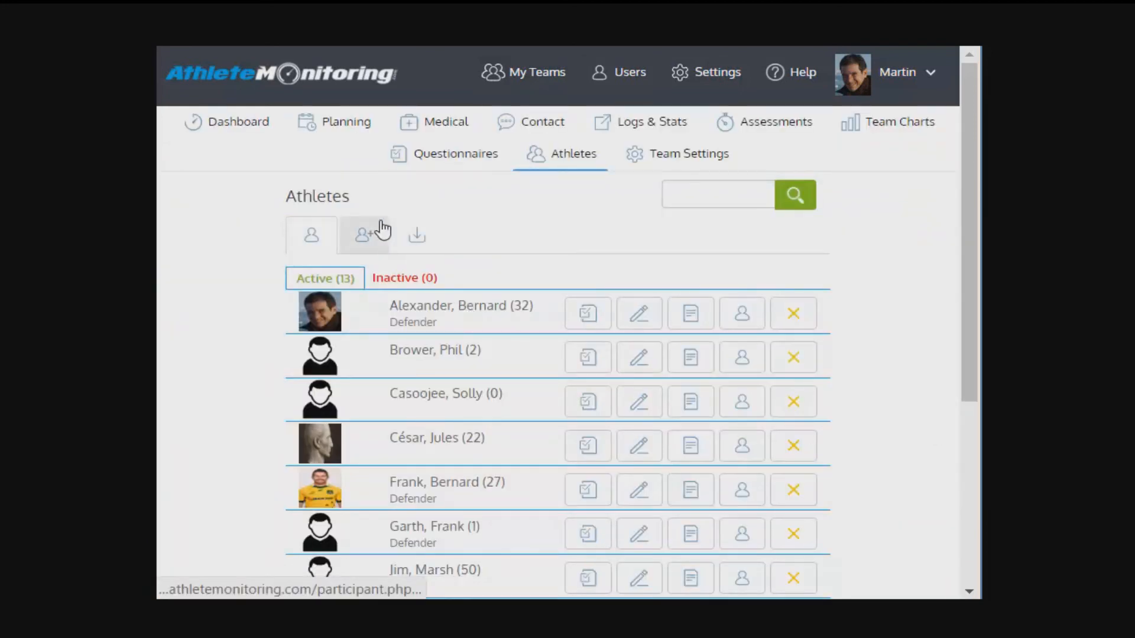
pyautogui.click(383, 230)
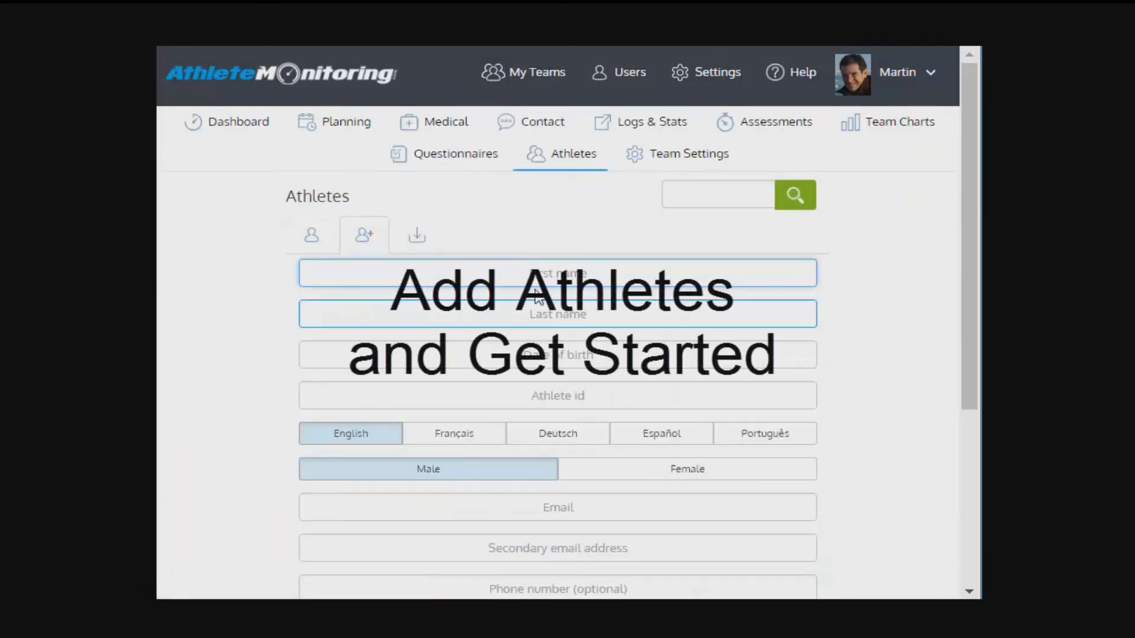
pyautogui.scroll(-5, 385, 479)
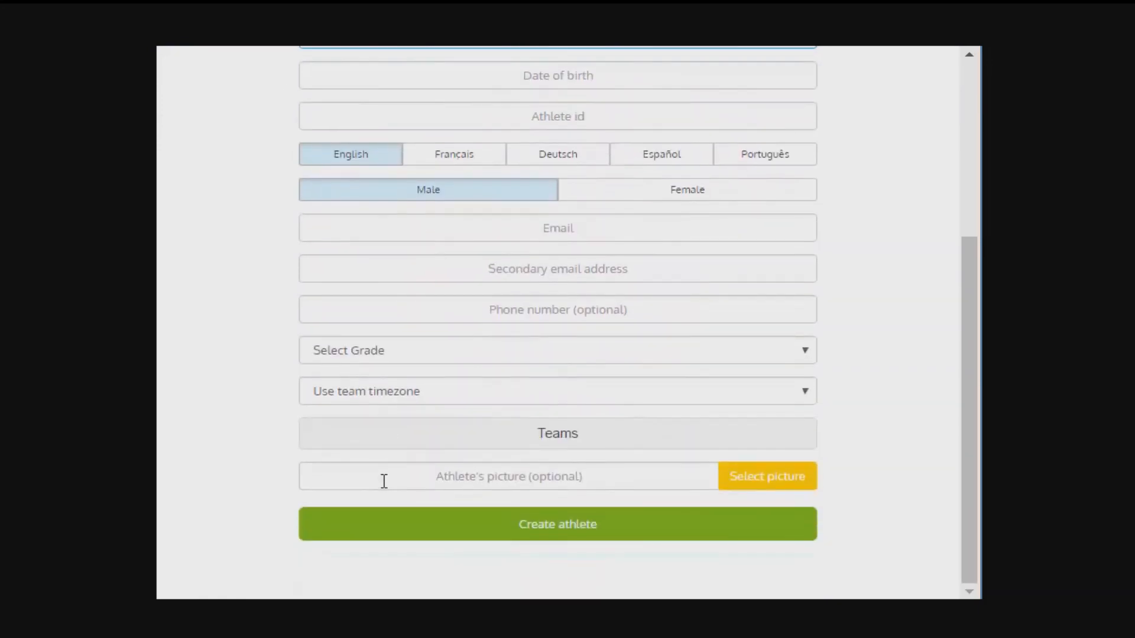